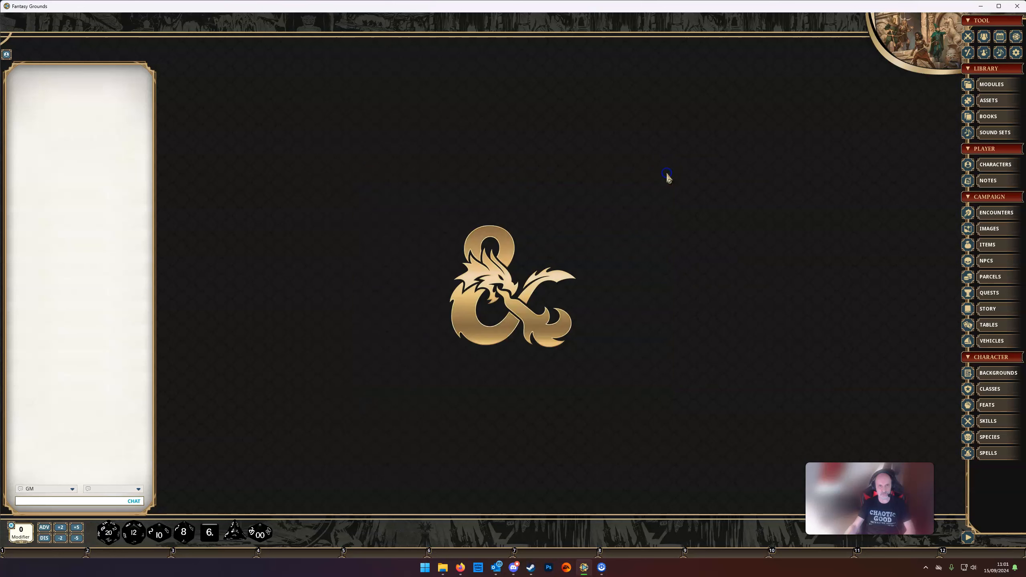
Check the base record version setting in the campaign options, then close the options.
{"action": "left_click", "coordinate": [1016, 52]}
{"action": "scroll", "coordinate": [556, 279], "scroll_direction": "down", "scroll_amount": 10}
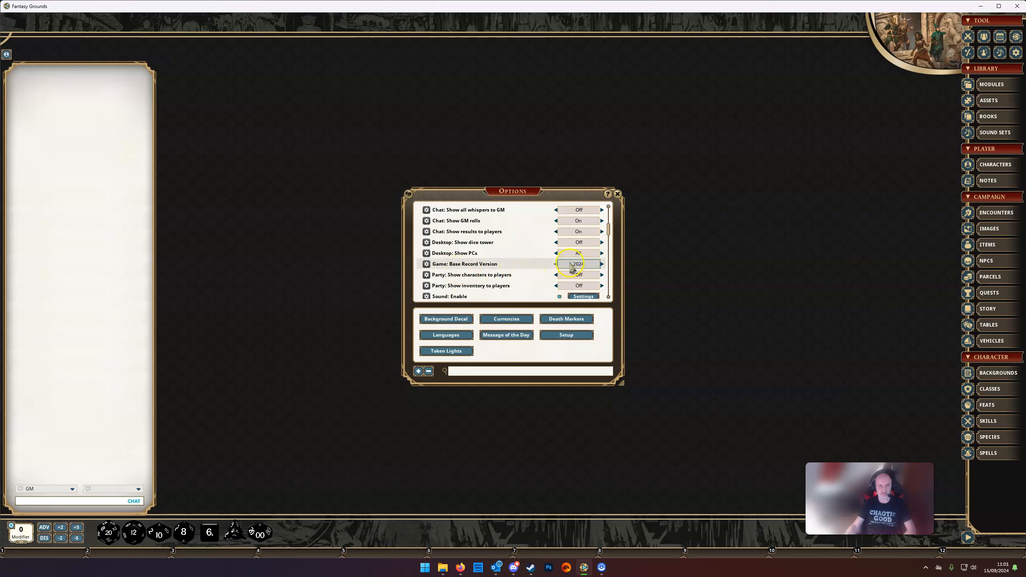
{"action": "left_click", "coordinate": [618, 196]}
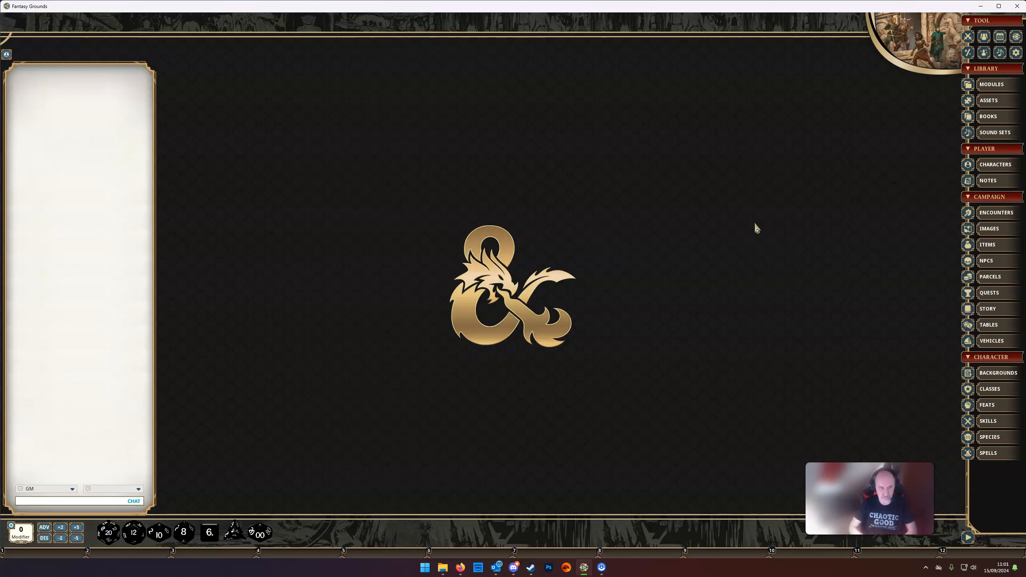
{"action": "left_click", "coordinate": [760, 224]}
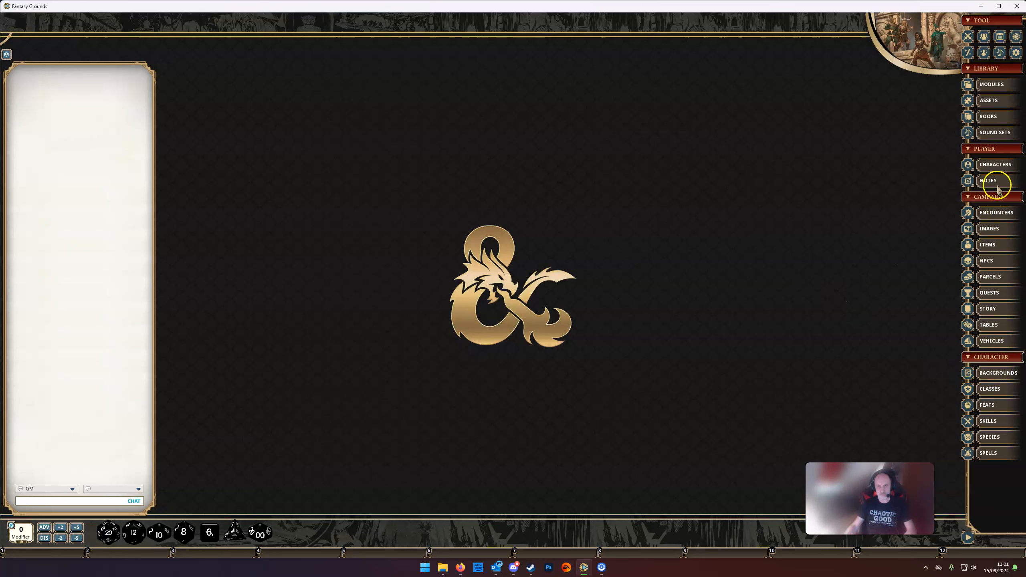
Create a new blank character, close the character selection list and reposition the character sheet.
{"action": "left_click", "coordinate": [995, 166]}
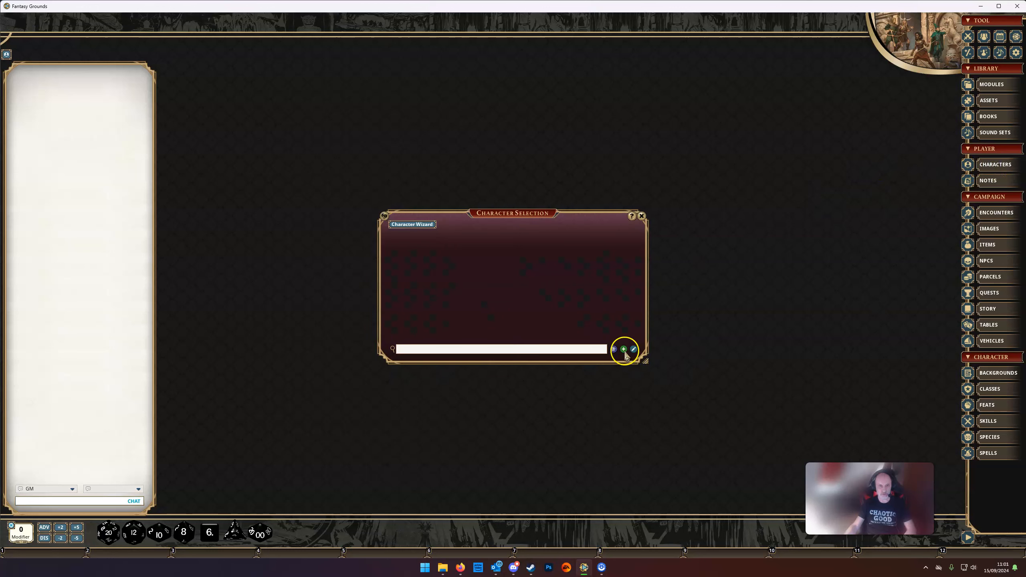
{"action": "left_click", "coordinate": [624, 349]}
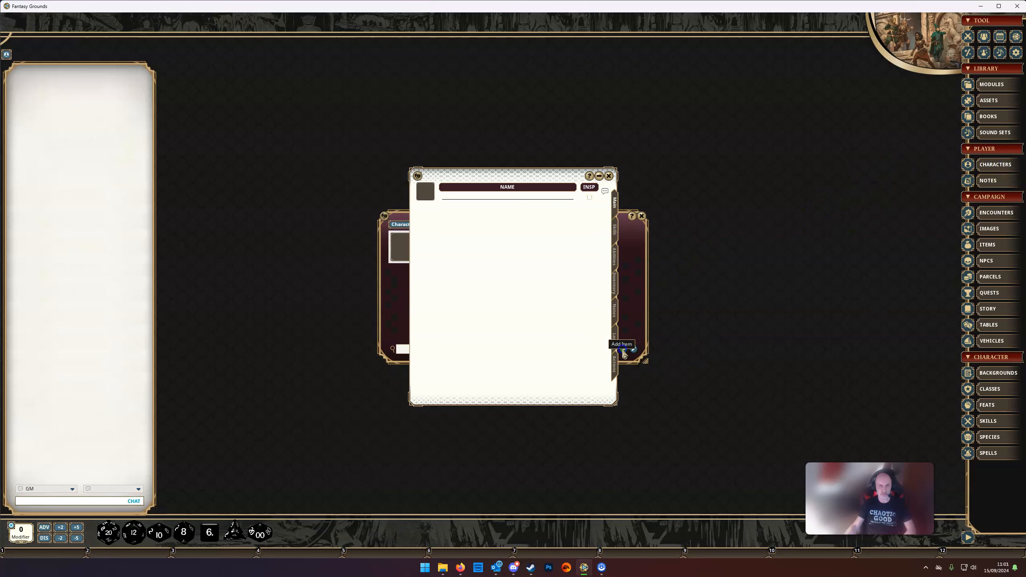
{"action": "left_click", "coordinate": [641, 216]}
{"action": "left_click_drag", "start_coordinate": [550, 176], "coordinate": [505, 158]}
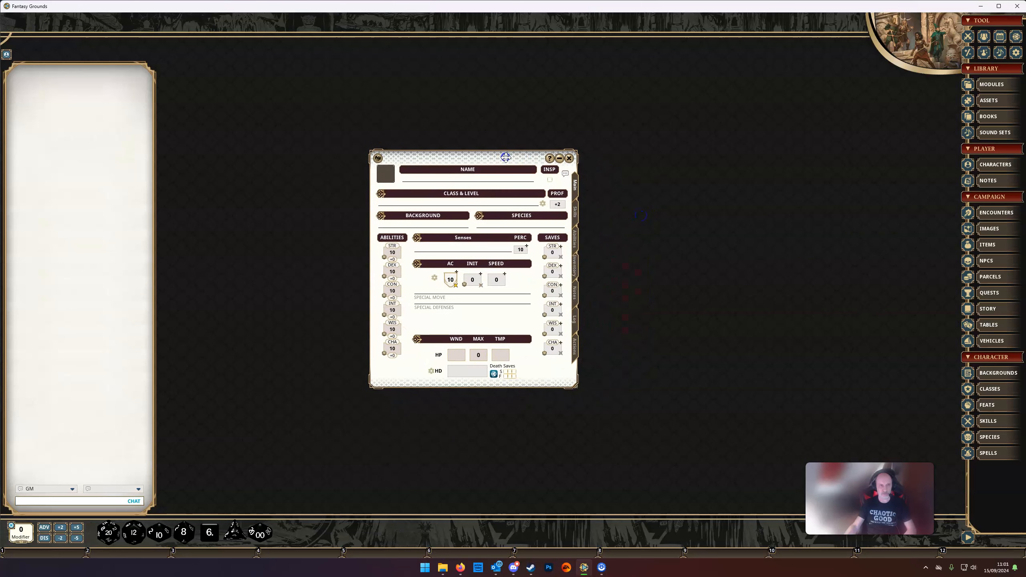
Set the character's ability scores to Strength 15, Dexterity 13, Constitution 14, Wisdom 12 and Charisma 8.
{"action": "left_click", "coordinate": [455, 181]}
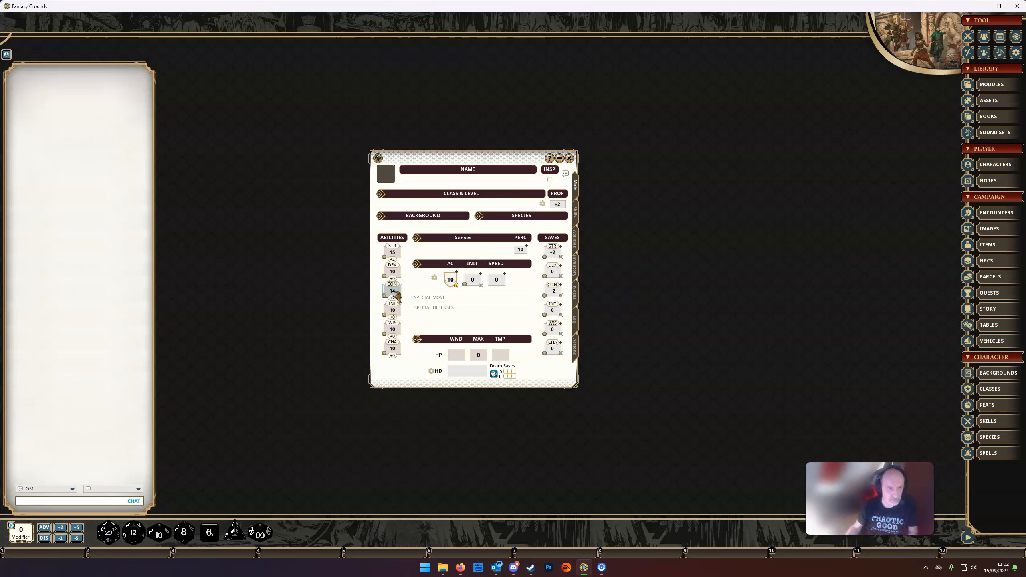
{"action": "left_click", "coordinate": [403, 273]}
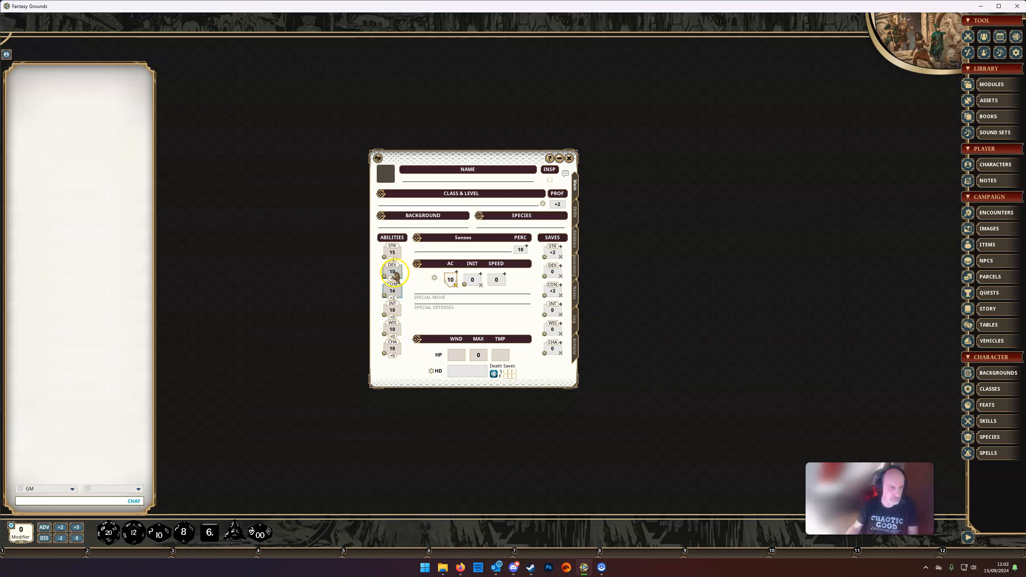
{"action": "type", "text": "13"}
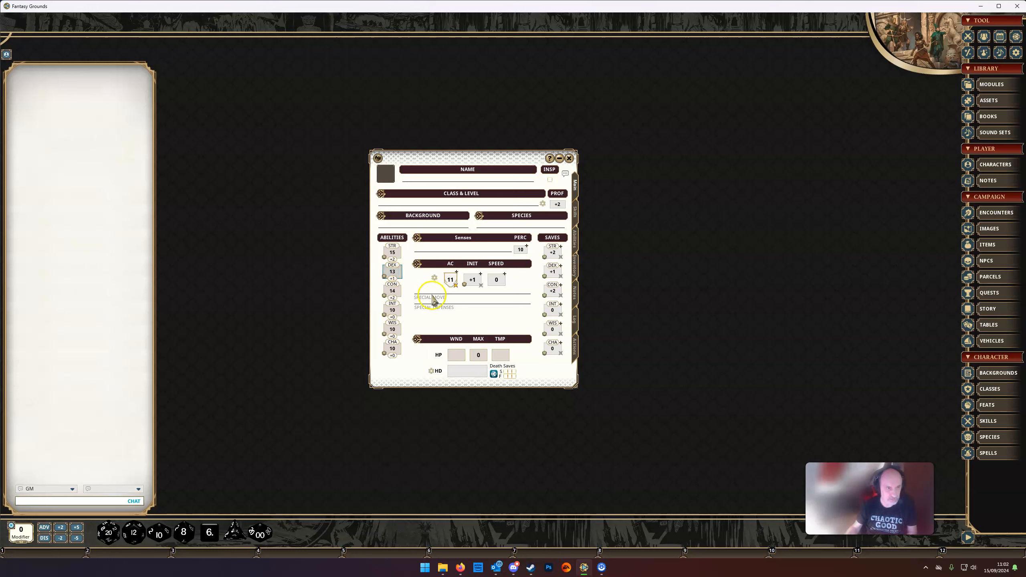
{"action": "left_click", "coordinate": [394, 331]}
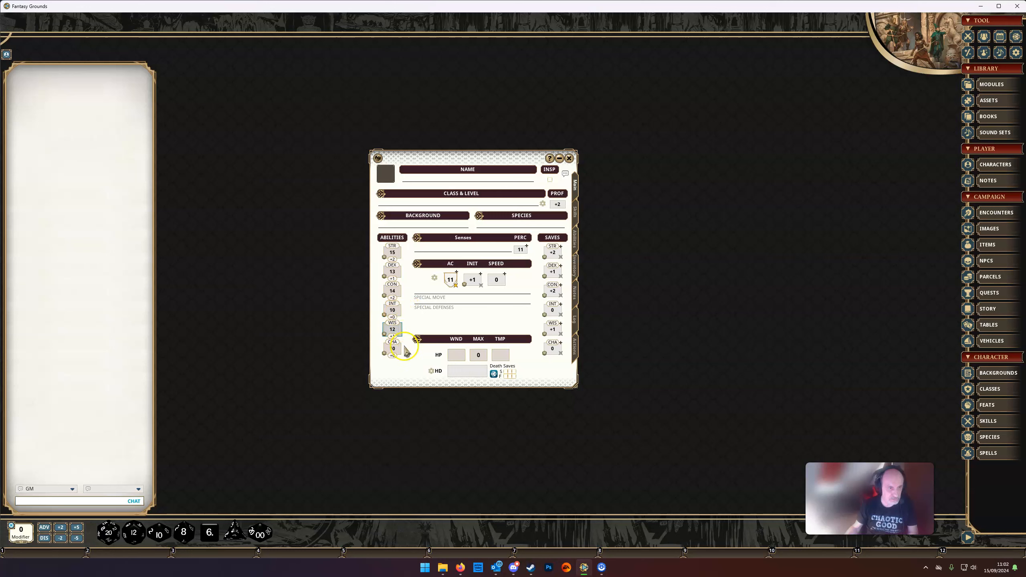
{"action": "left_click", "coordinate": [394, 348]}
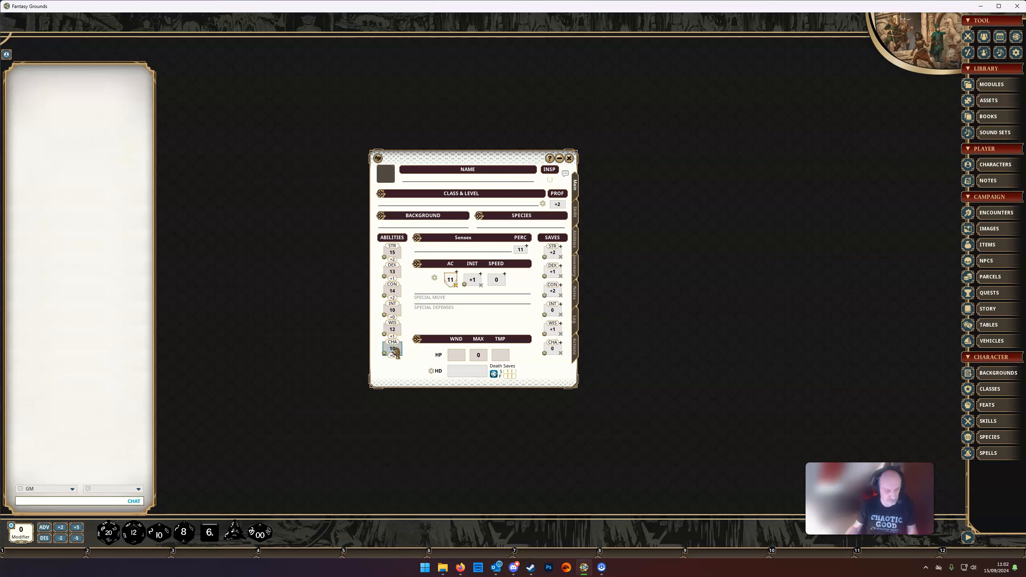
{"action": "left_click", "coordinate": [400, 363]}
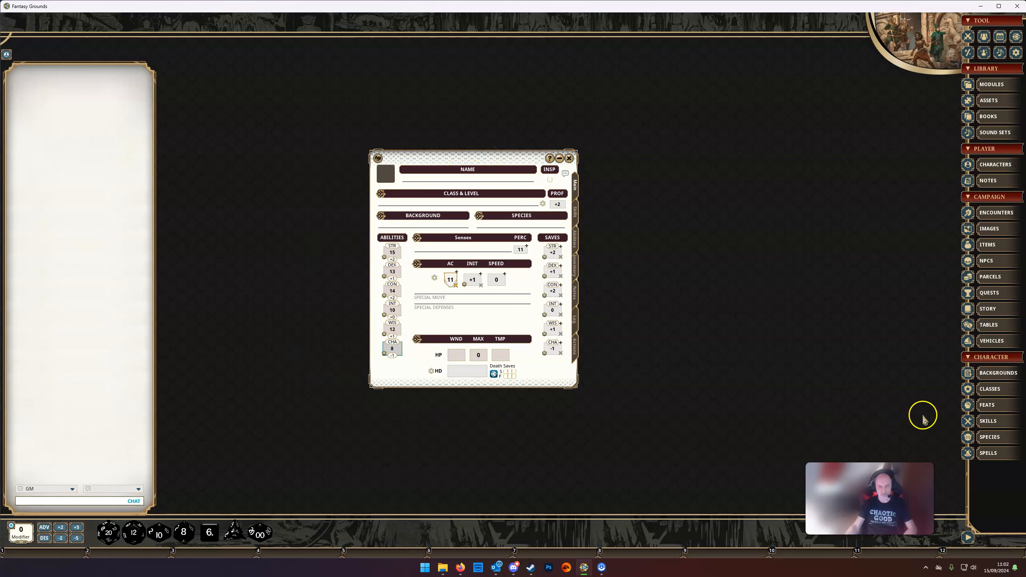
Open the Fighter record from the class list for reference and add the Fighter class to the character sheet.
{"action": "left_click", "coordinate": [989, 391]}
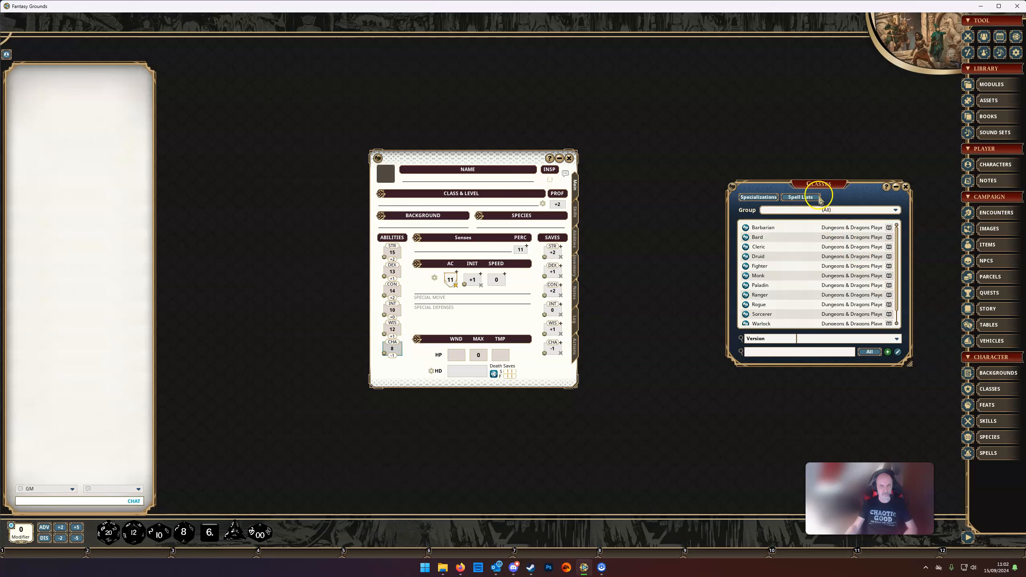
{"action": "left_click_drag", "start_coordinate": [818, 187], "coordinate": [723, 157]}
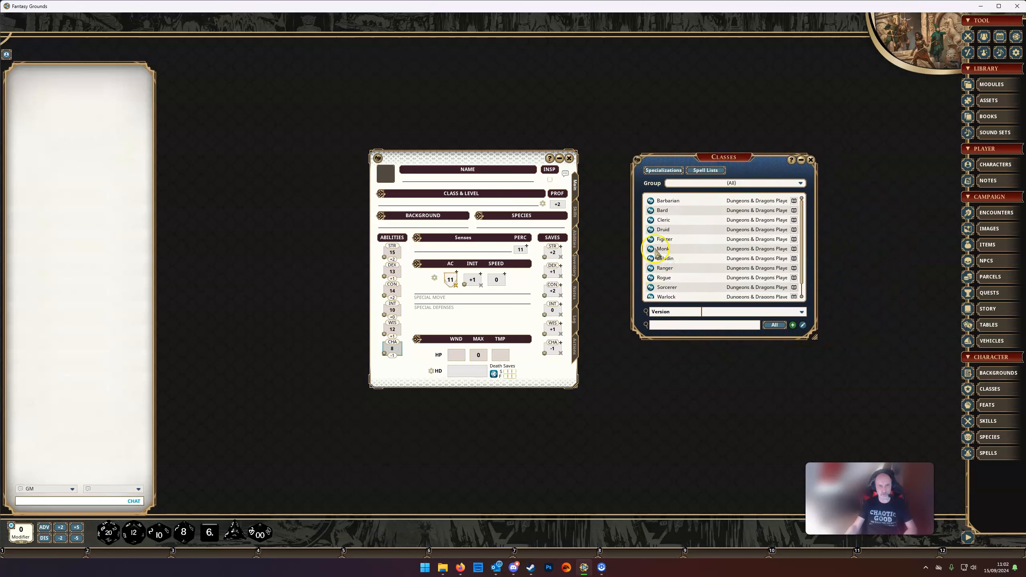
{"action": "left_click", "coordinate": [650, 239]}
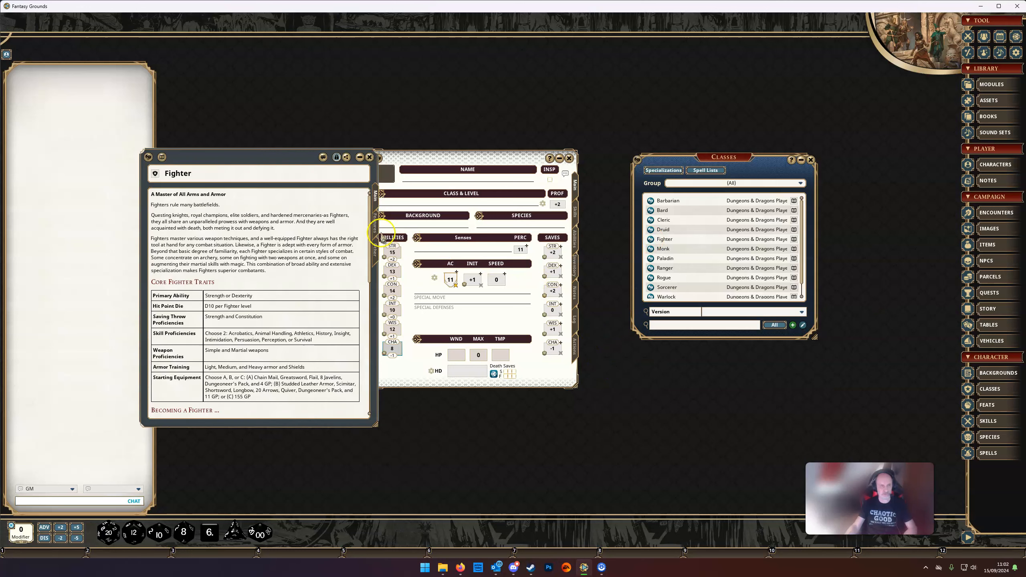
{"action": "mouse_move", "coordinate": [268, 156]}
{"action": "left_mouse_down"}
{"action": "mouse_move", "coordinate": [327, 137]}
{"action": "mouse_move", "coordinate": [248, 131]}
{"action": "mouse_move", "coordinate": [257, 139]}
{"action": "left_mouse_up"}
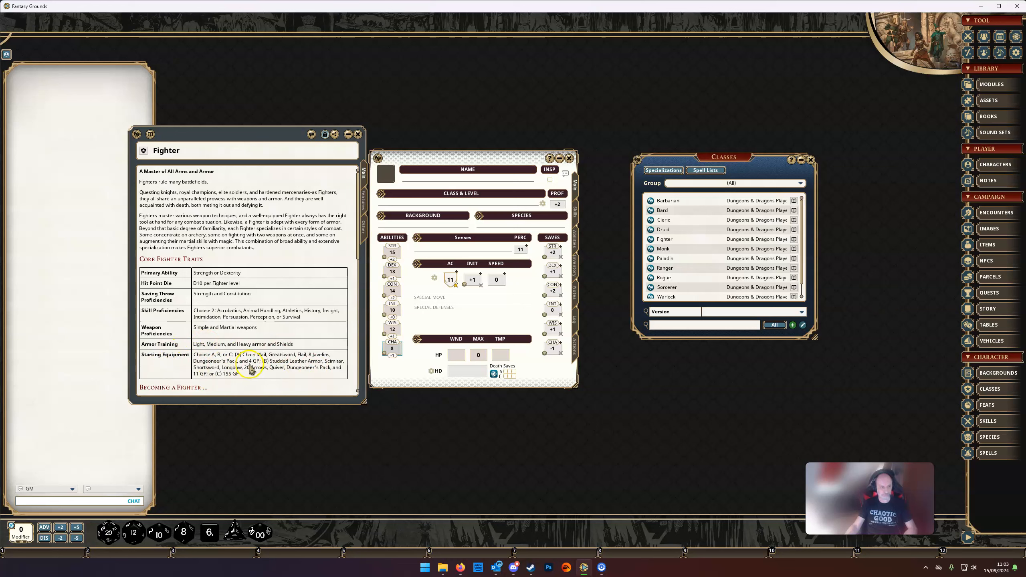
{"action": "left_click_drag", "start_coordinate": [464, 156], "coordinate": [483, 153]}
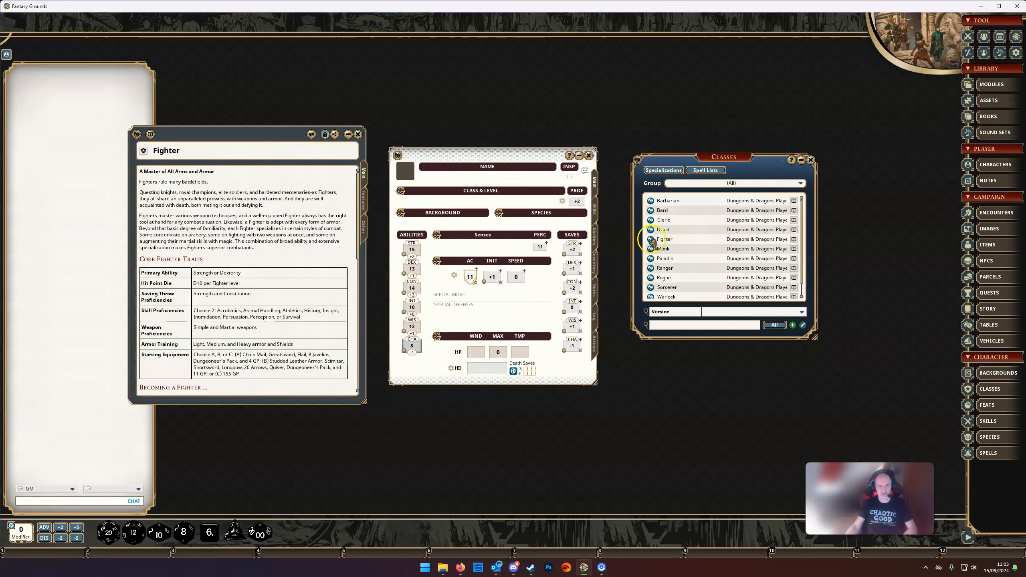
{"action": "left_click_drag", "start_coordinate": [652, 242], "coordinate": [421, 200]}
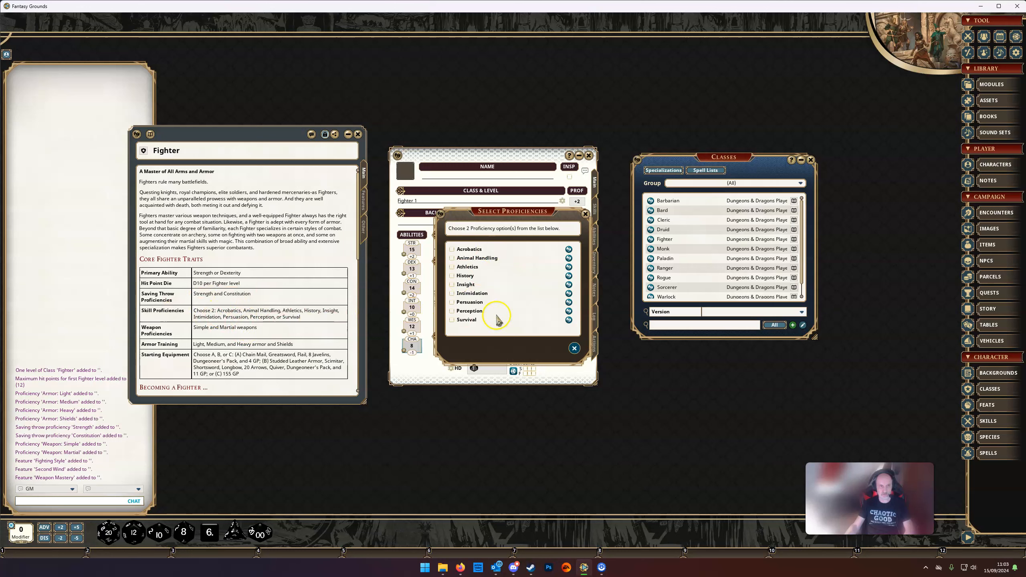
Choose Acrobatics and Survival as the Fighter's two skill proficiencies and confirm the selection.
{"action": "left_click", "coordinate": [452, 249]}
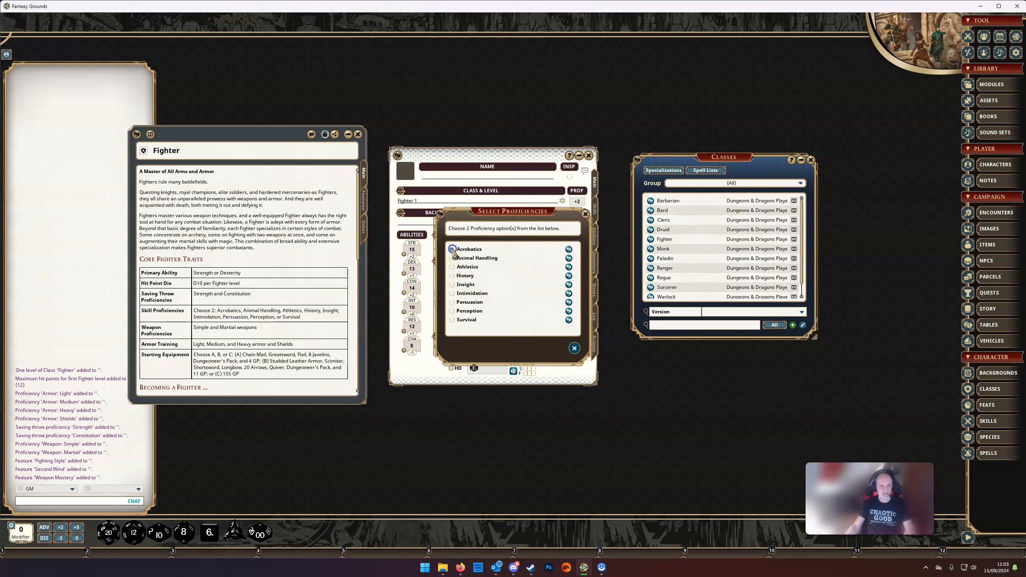
{"action": "left_click", "coordinate": [452, 320]}
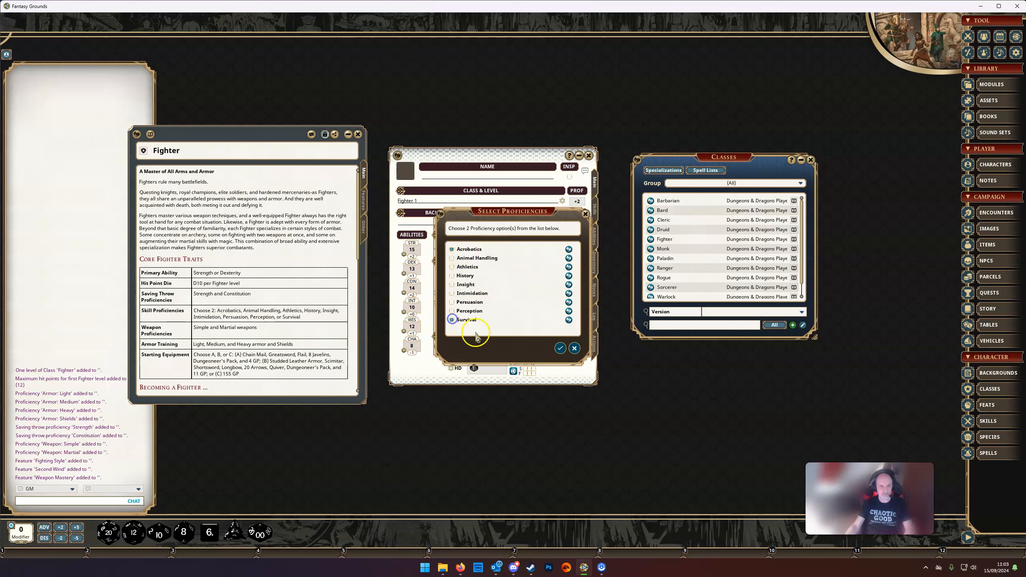
{"action": "left_click", "coordinate": [559, 352]}
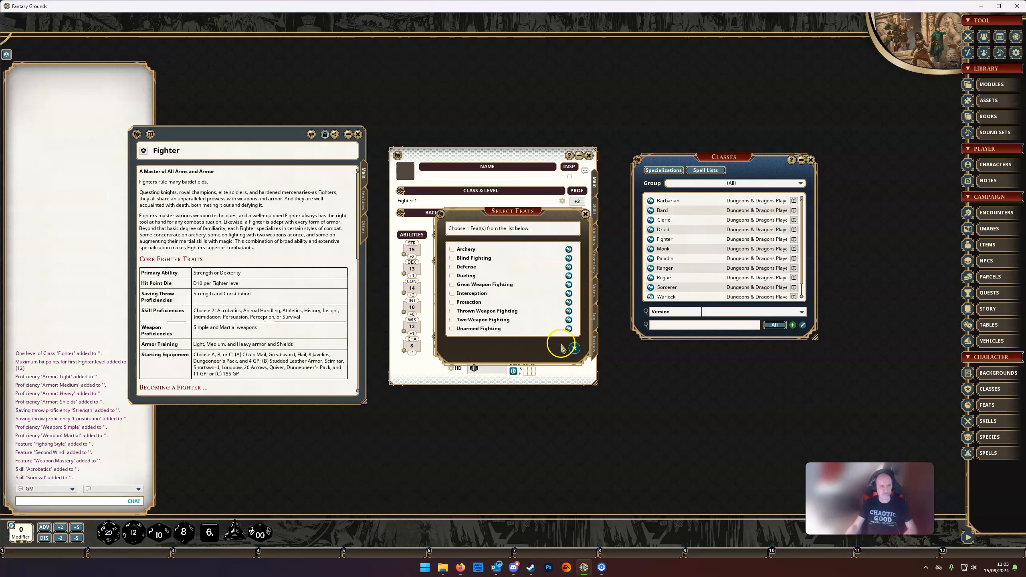
Check the Acrobatics and Survival proficiency markers in the character's skill list, with the feat selection moved aside.
{"action": "left_click_drag", "start_coordinate": [516, 209], "coordinate": [695, 202]}
{"action": "left_click", "coordinate": [596, 219]}
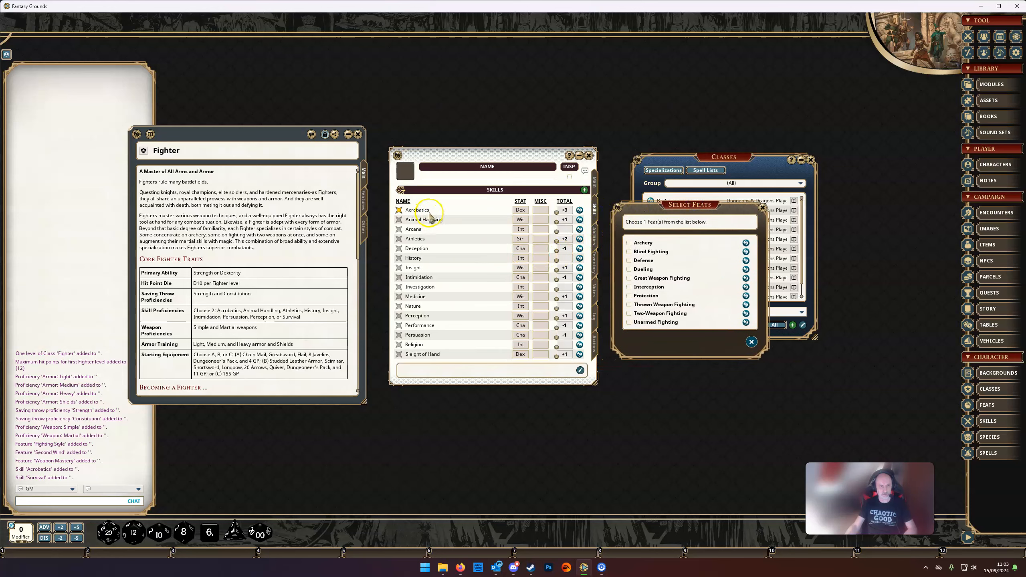
{"action": "scroll", "coordinate": [430, 219], "scroll_direction": "down", "scroll_amount": 1}
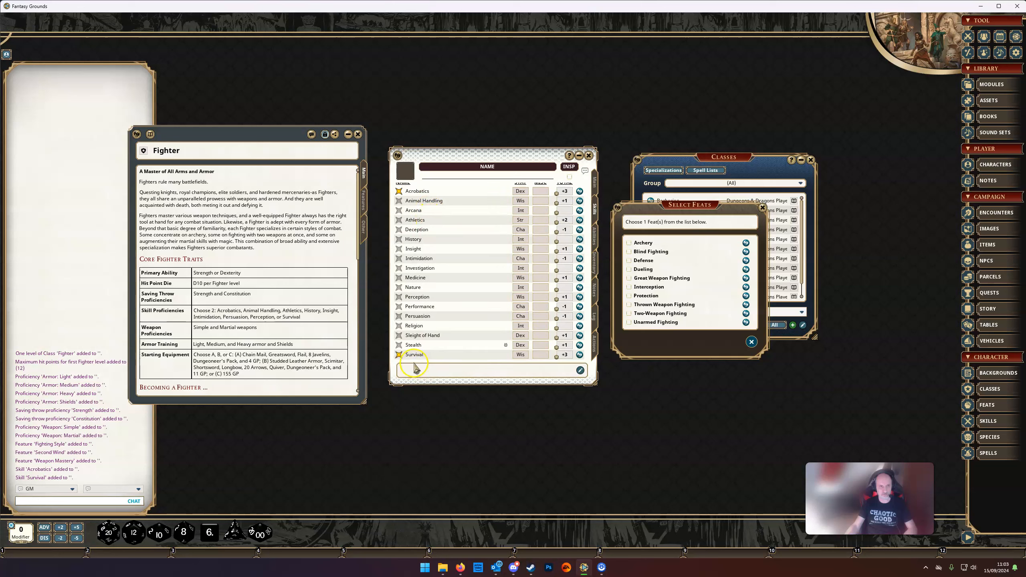
{"action": "left_click", "coordinate": [400, 355]}
{"action": "scroll", "coordinate": [442, 296], "scroll_direction": "up", "scroll_amount": 1}
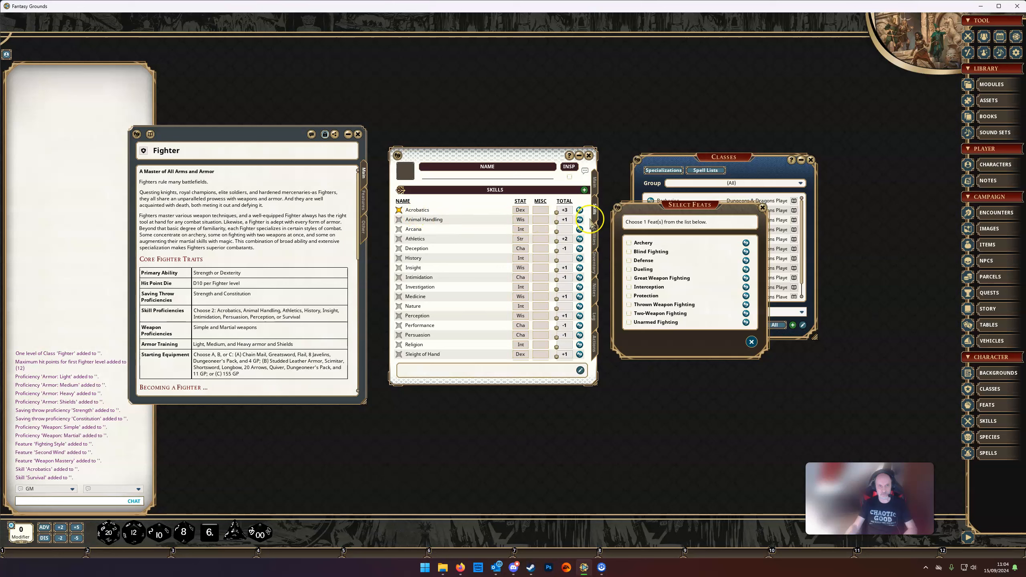
Review the Archery feat description, then choose Great Weapon Fighting as the Fighter's fighting style feat.
{"action": "left_click_drag", "start_coordinate": [671, 206], "coordinate": [505, 225]}
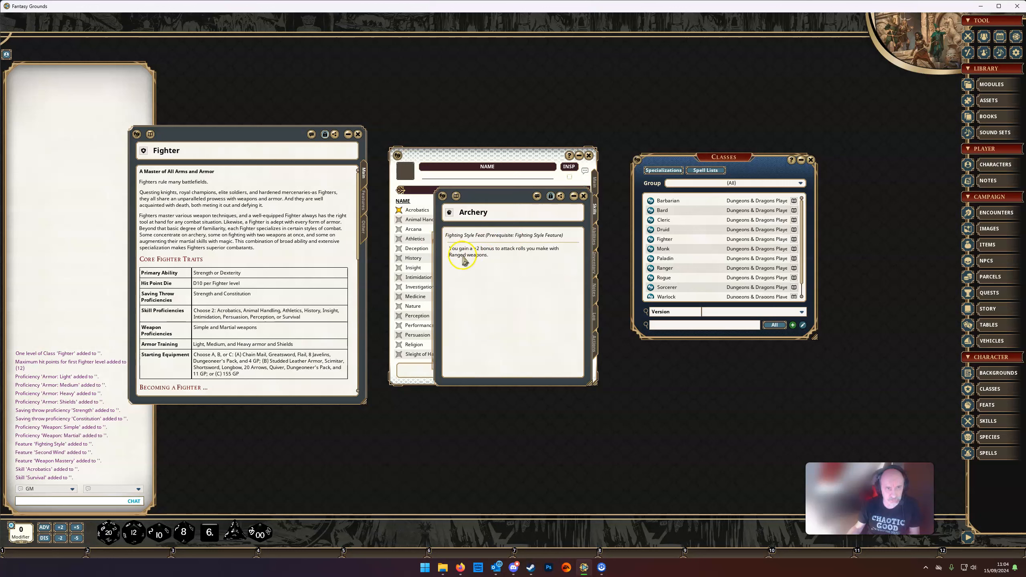
{"action": "left_click", "coordinate": [585, 197]}
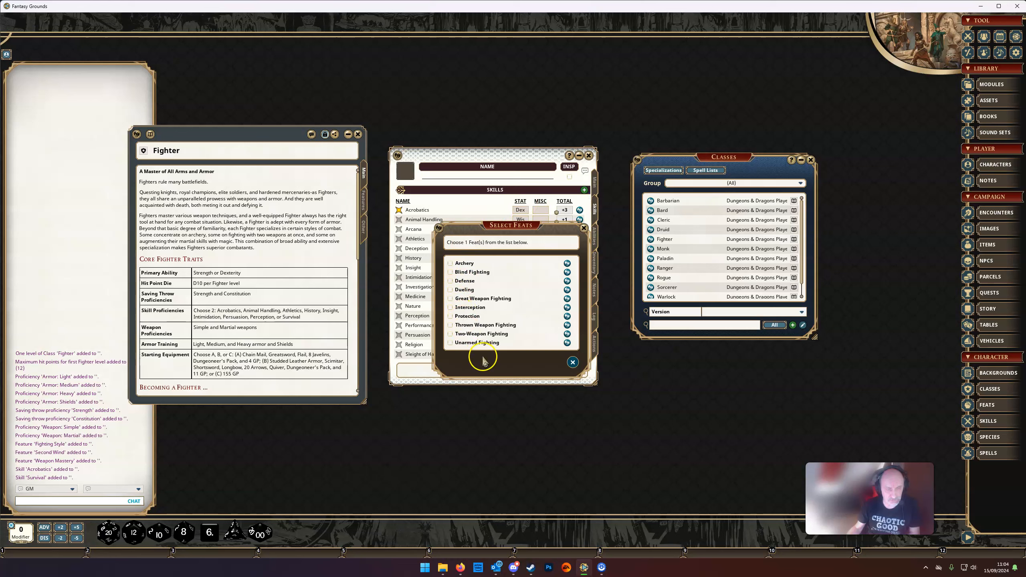
{"action": "left_click", "coordinate": [450, 299]}
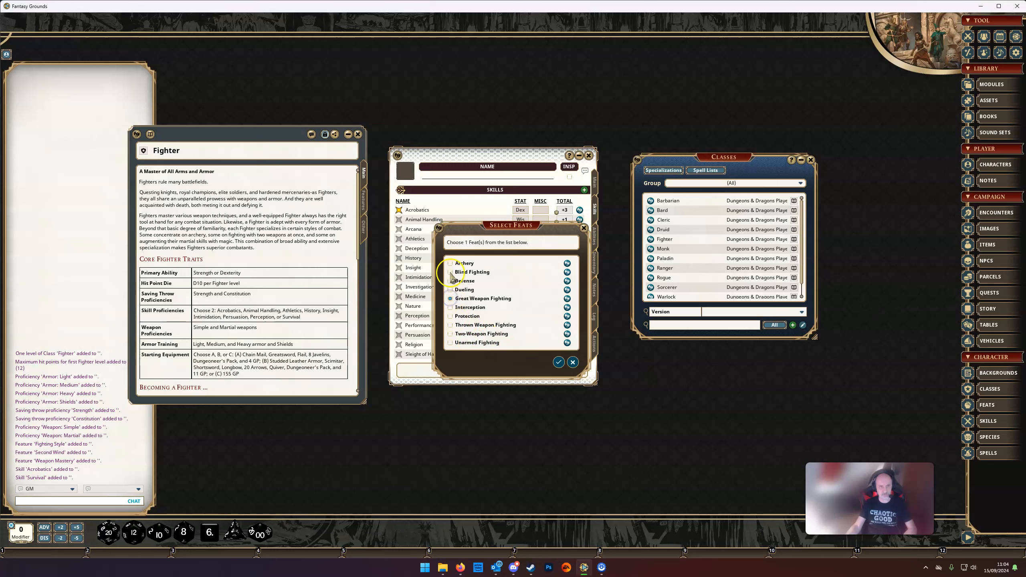
{"action": "left_click", "coordinate": [450, 298]}
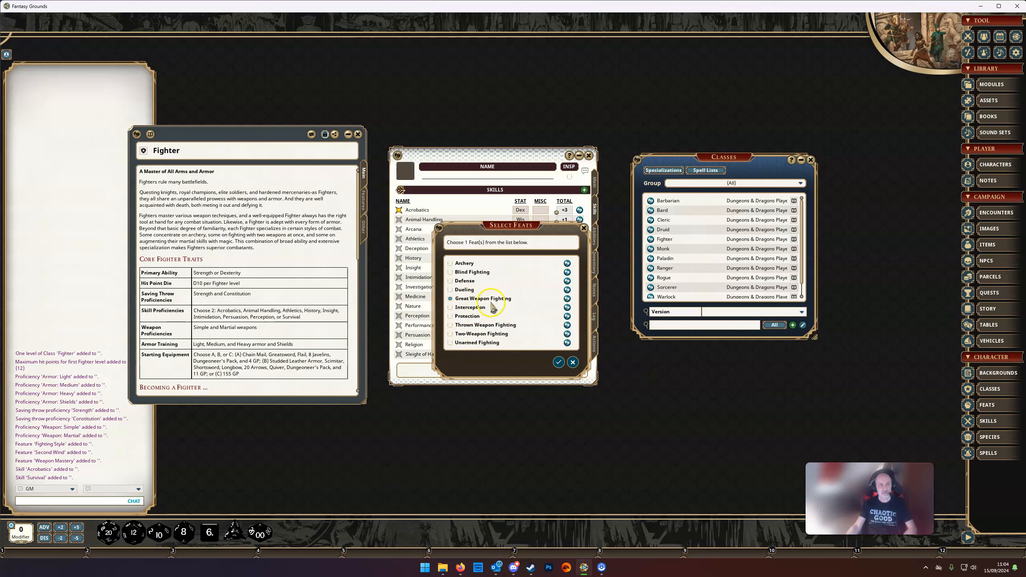
{"action": "left_click", "coordinate": [558, 363]}
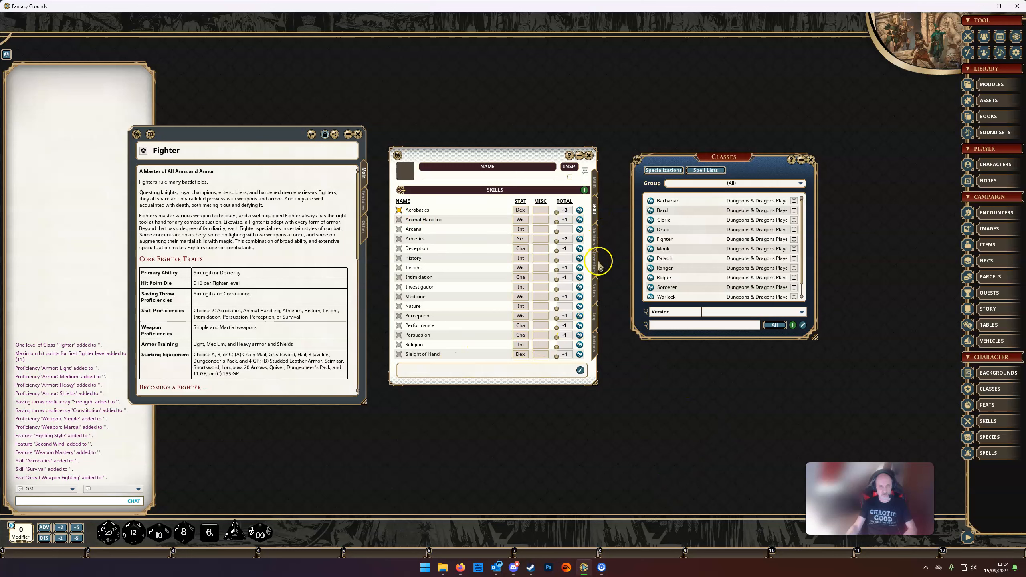
Review the character's feats, features and proficiencies, then read the Second Wind and Weapon Mastery descriptions from the actions.
{"action": "left_click", "coordinate": [594, 236]}
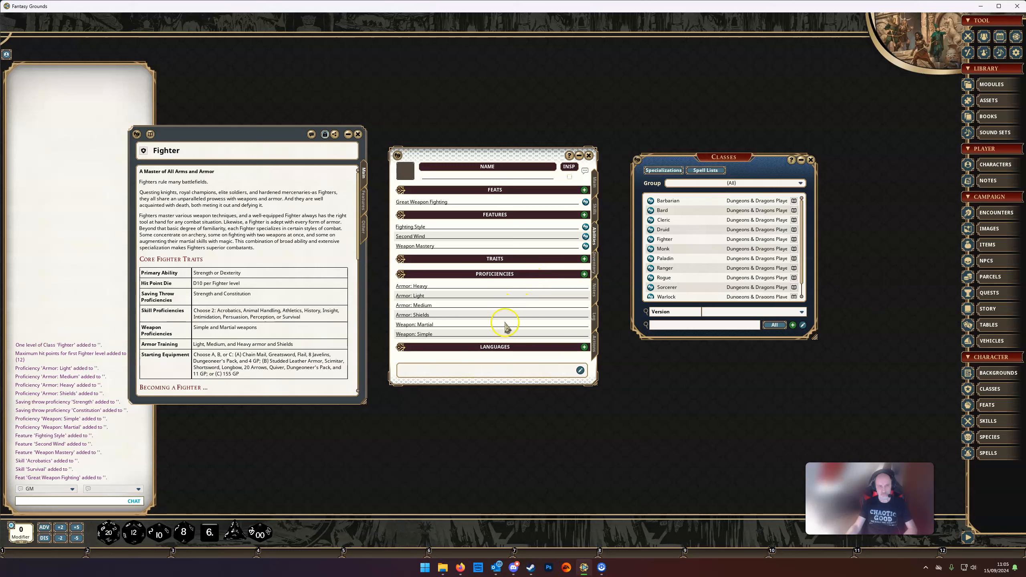
{"action": "left_click", "coordinate": [595, 346]}
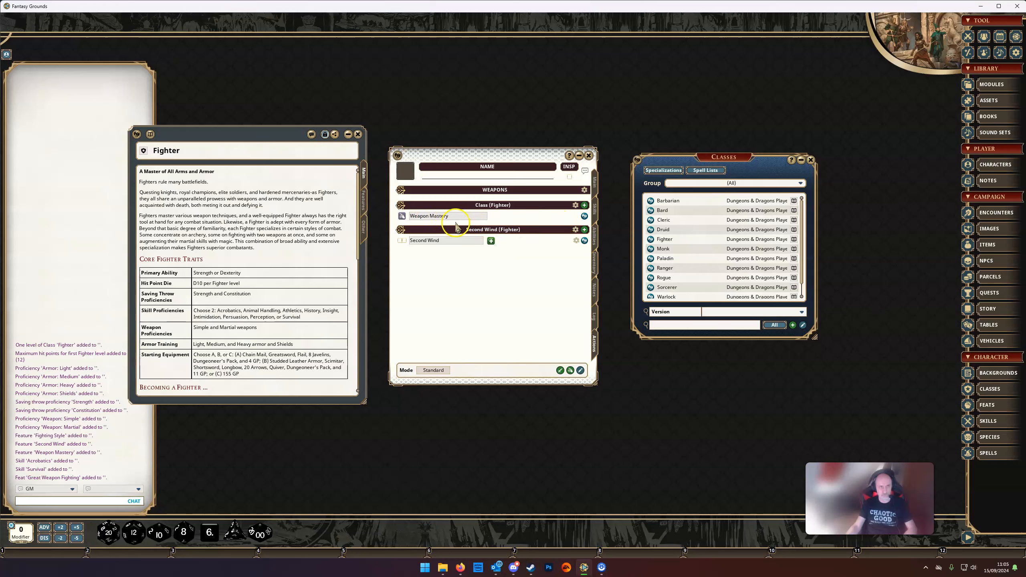
{"action": "left_click", "coordinate": [584, 240]}
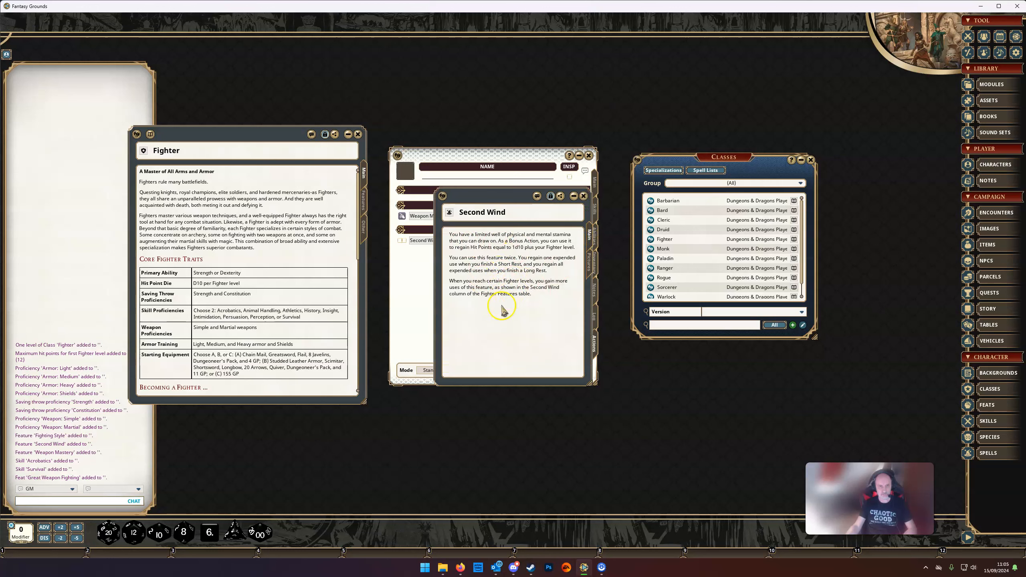
{"action": "left_click", "coordinate": [583, 200]}
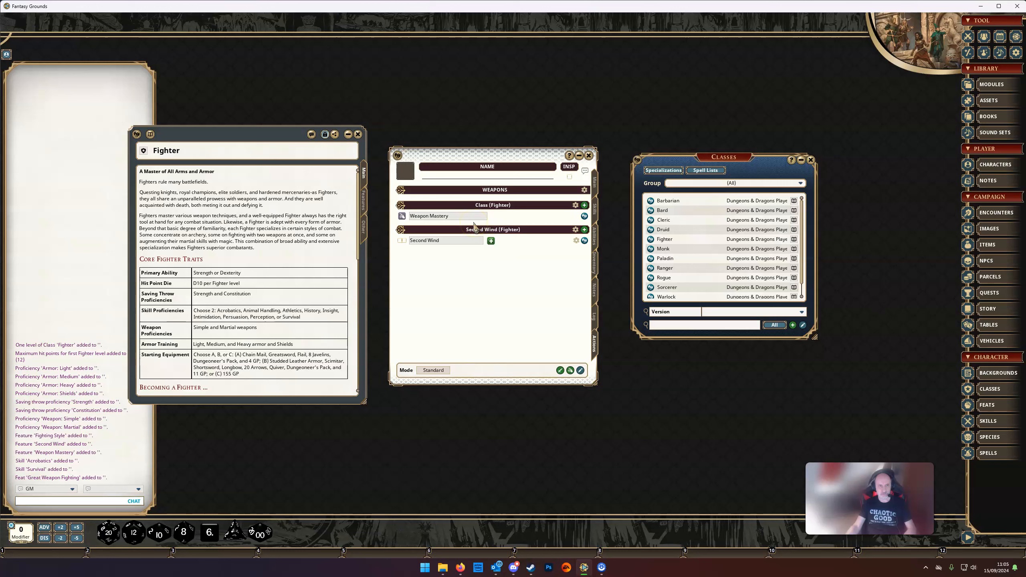
{"action": "left_click", "coordinate": [584, 217]}
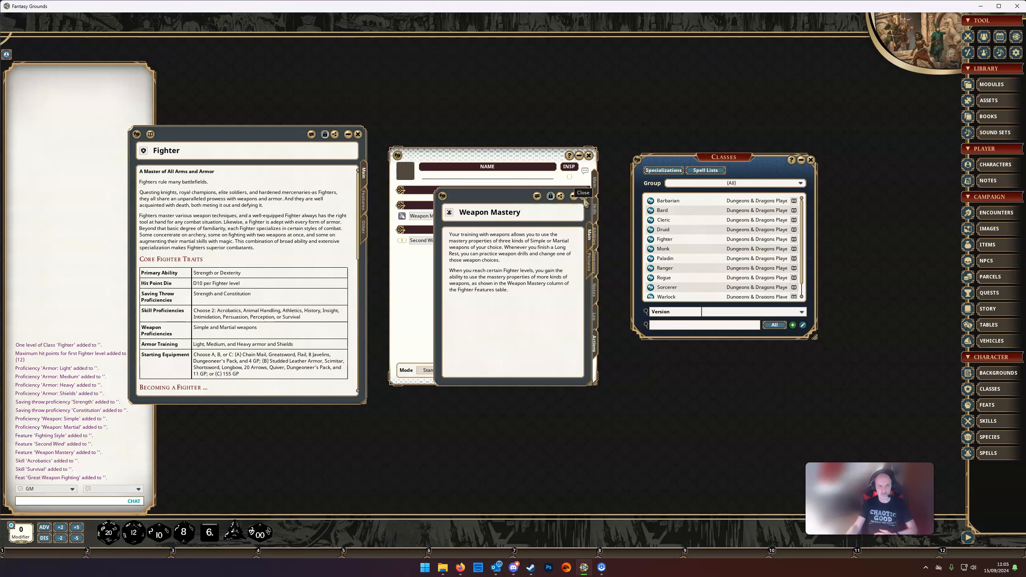
{"action": "left_click", "coordinate": [585, 200]}
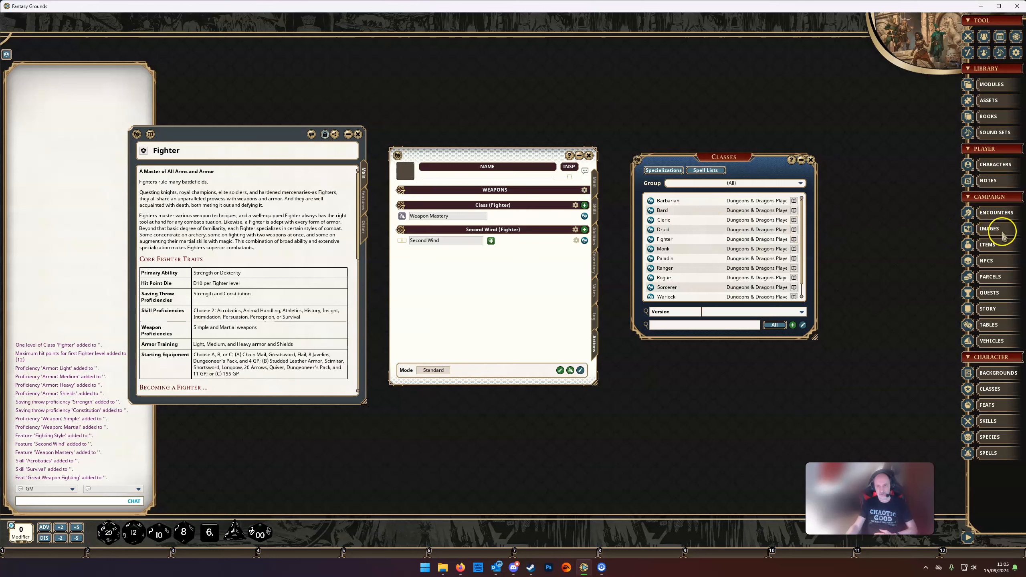
Look up the Handaxe in the item library's weapons list and check its mastery property.
{"action": "left_click", "coordinate": [994, 245]}
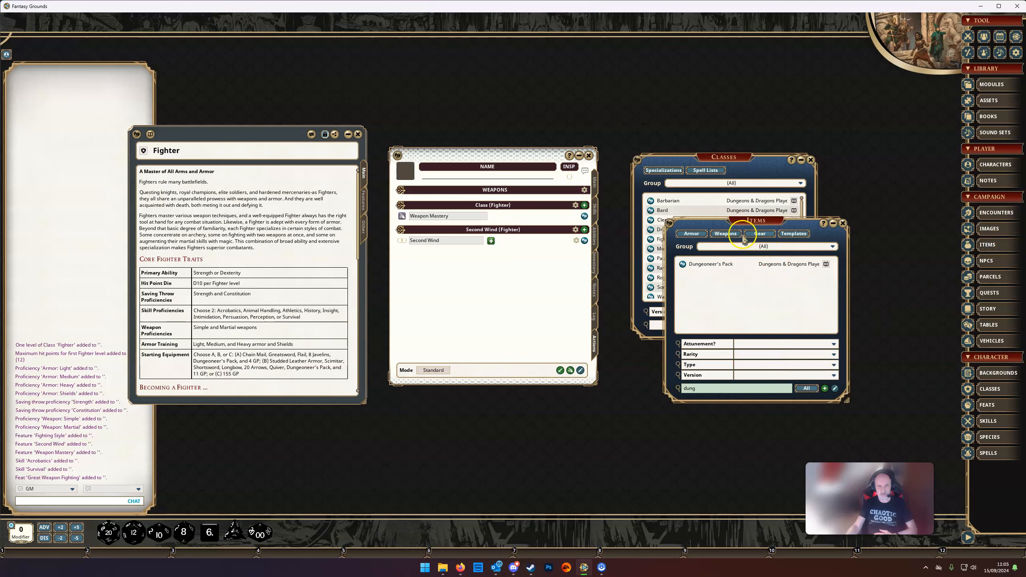
{"action": "left_click", "coordinate": [725, 234]}
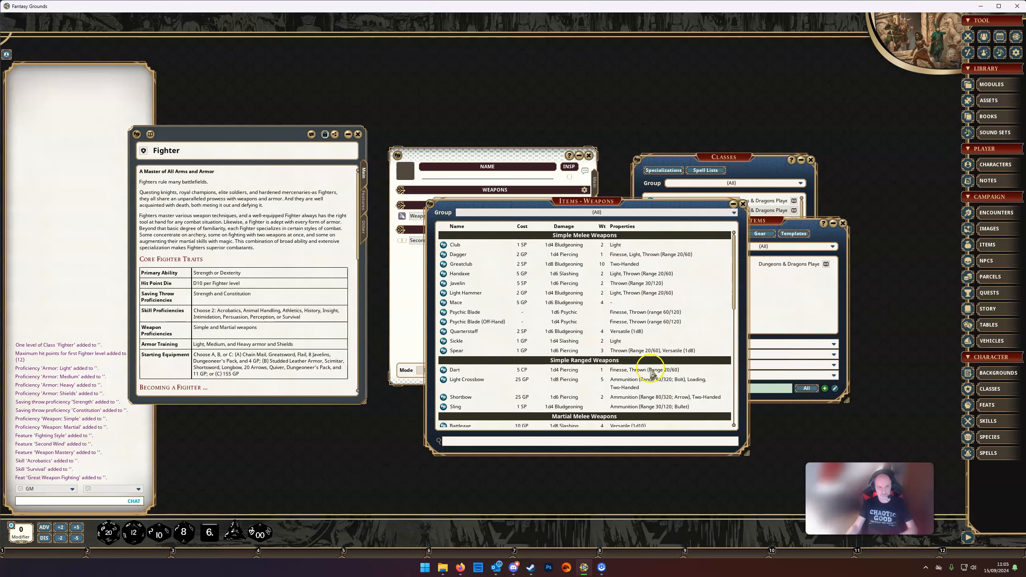
{"action": "left_click", "coordinate": [449, 274]}
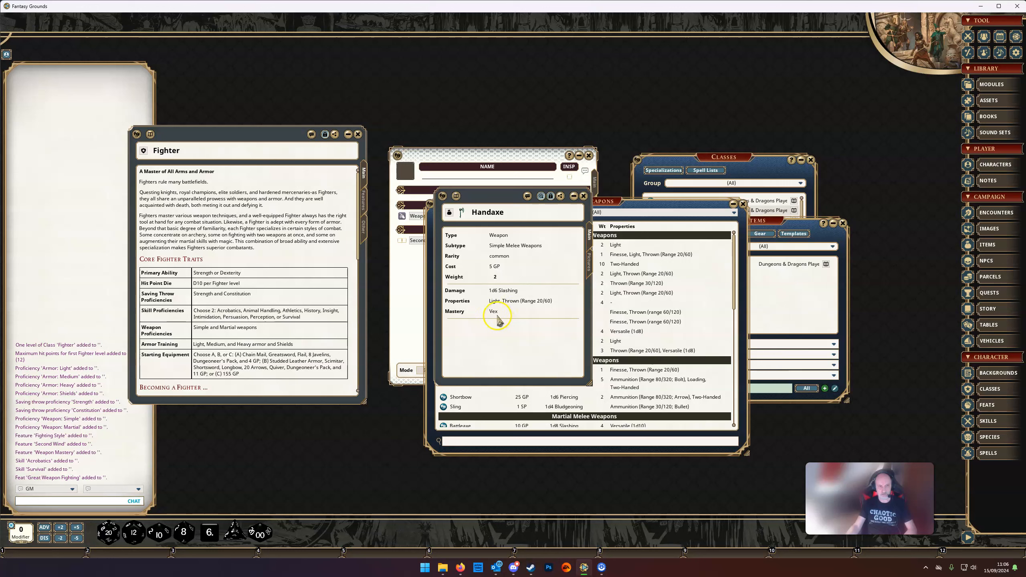
{"action": "left_click", "coordinate": [583, 197]}
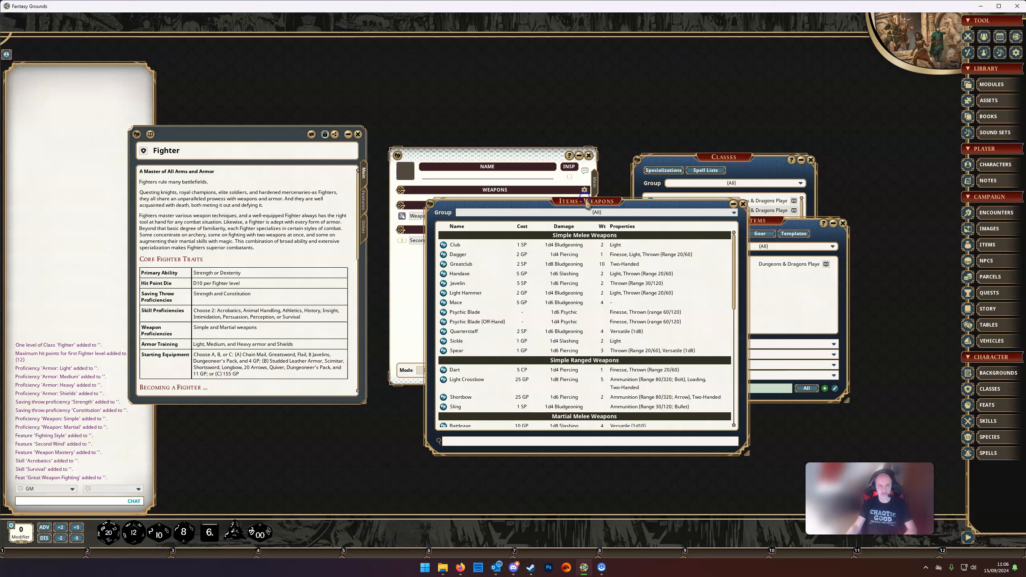
Open the Dungeons & Dragons Player's Handbook from the loaded modules and go to the Rules section of Appendix C: Rules Glossary.
{"action": "left_click", "coordinate": [997, 88]}
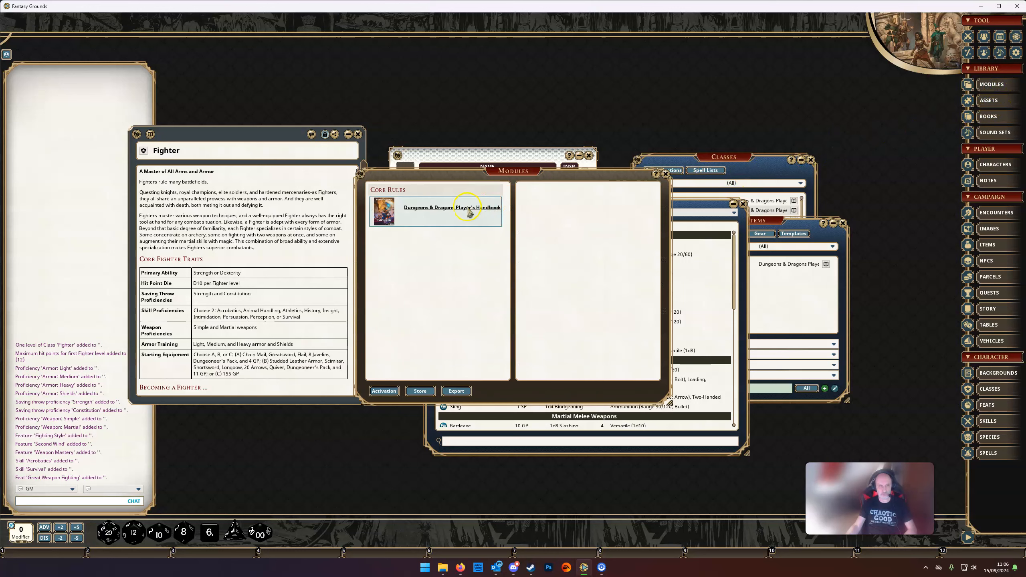
{"action": "left_click", "coordinate": [463, 208]}
{"action": "scroll", "coordinate": [556, 320], "scroll_direction": "down", "scroll_amount": 3}
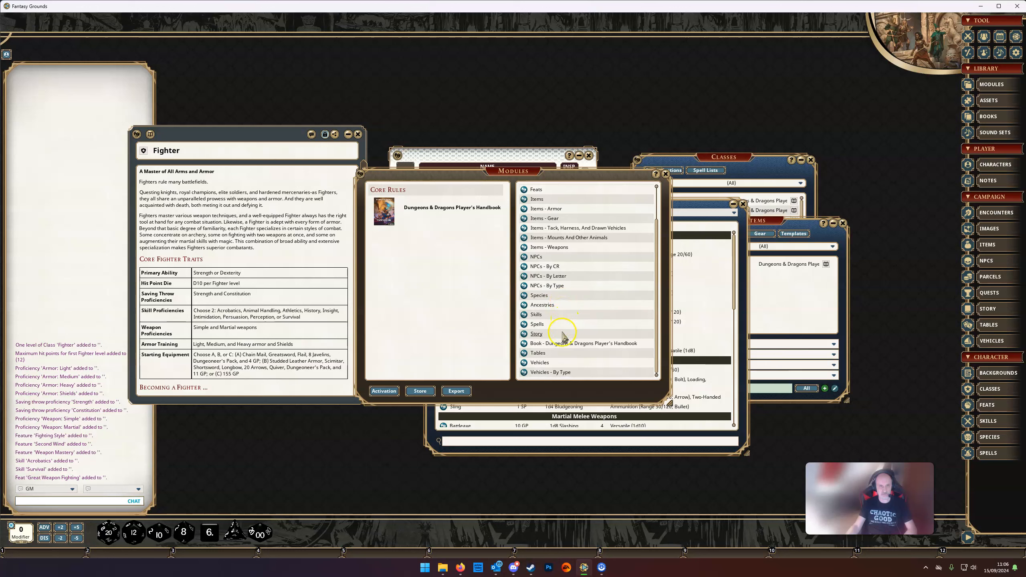
{"action": "left_click", "coordinate": [552, 344]}
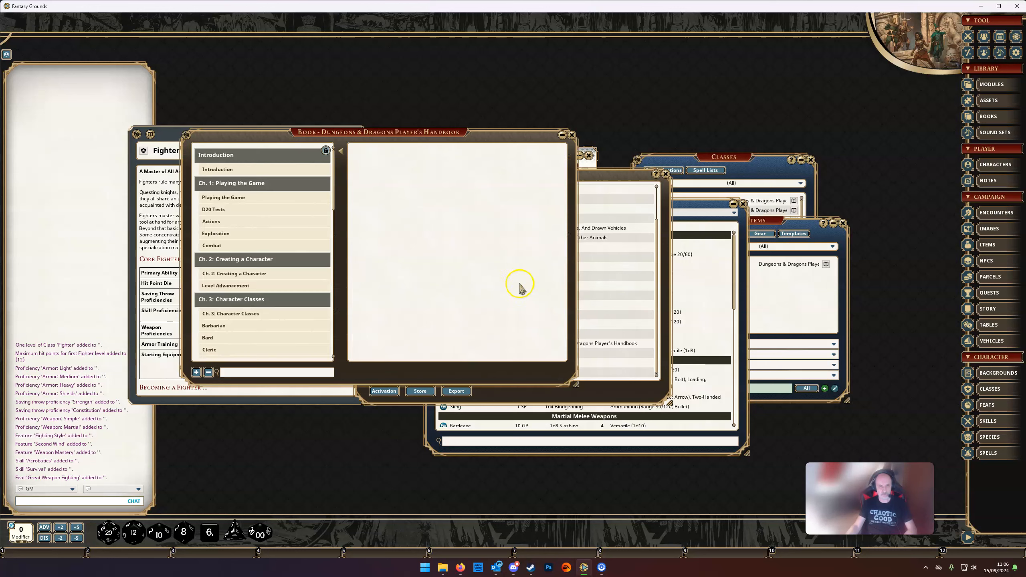
{"action": "left_click_drag", "start_coordinate": [332, 191], "coordinate": [331, 368]}
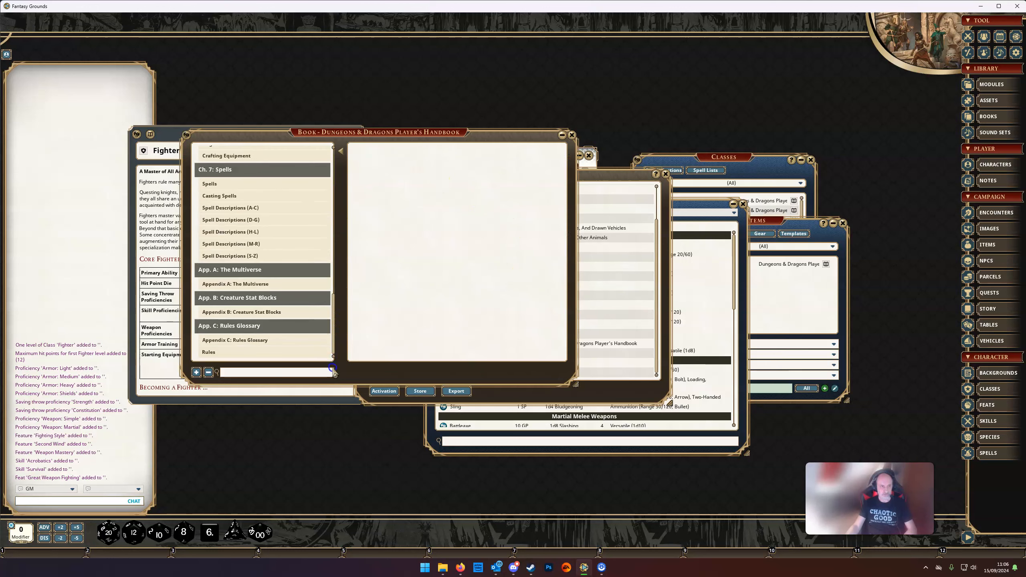
{"action": "left_click", "coordinate": [209, 352]}
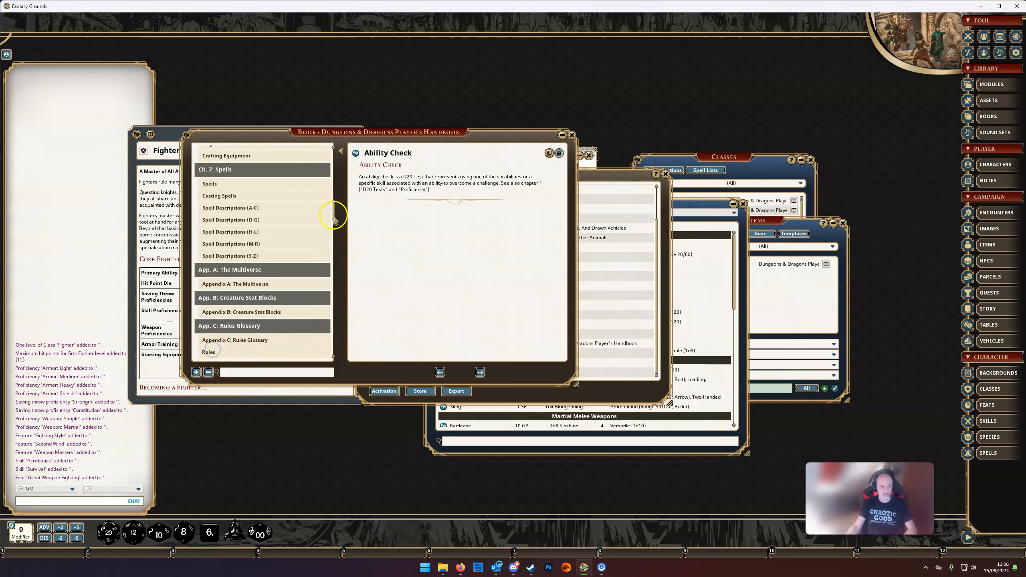
Search the Rules Glossary entries for an explanation of the weapon mastery properties.
{"action": "left_click_drag", "start_coordinate": [334, 214], "coordinate": [314, 357]}
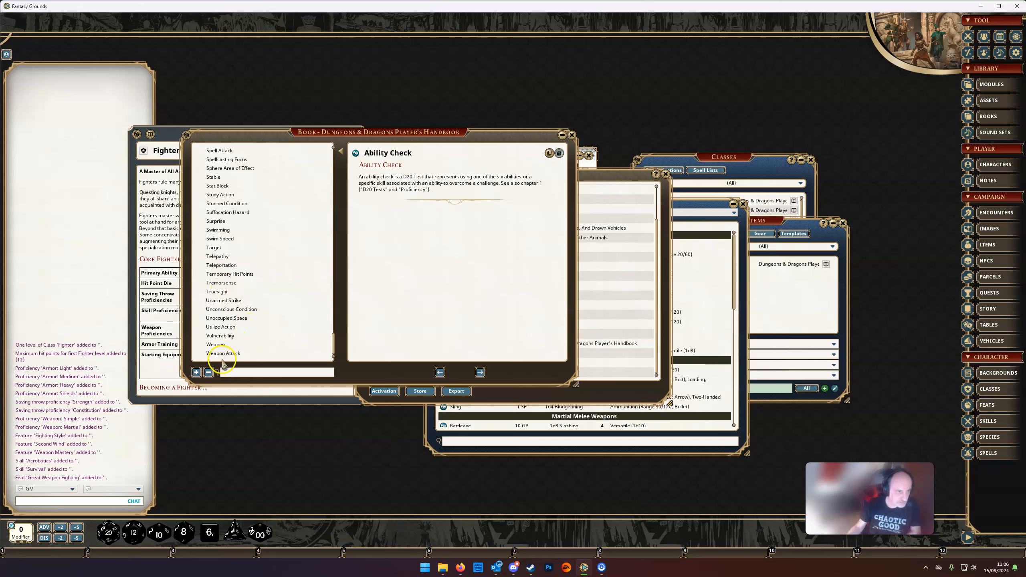
{"action": "scroll", "coordinate": [238, 321], "scroll_direction": "up", "scroll_amount": 5}
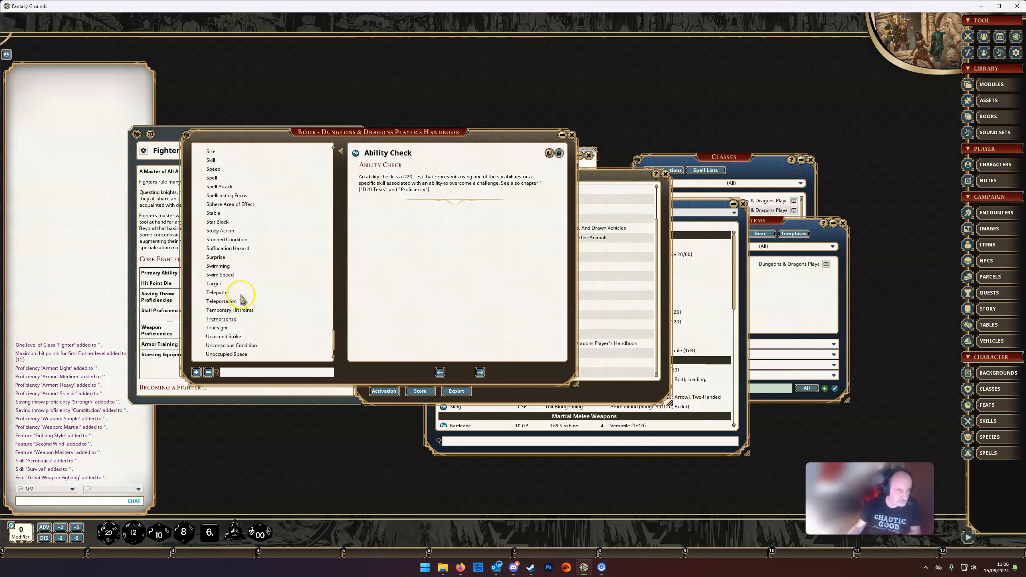
{"action": "scroll", "coordinate": [242, 290], "scroll_direction": "up", "scroll_amount": 1}
{"action": "scroll", "coordinate": [243, 291], "scroll_direction": "down", "scroll_amount": 4}
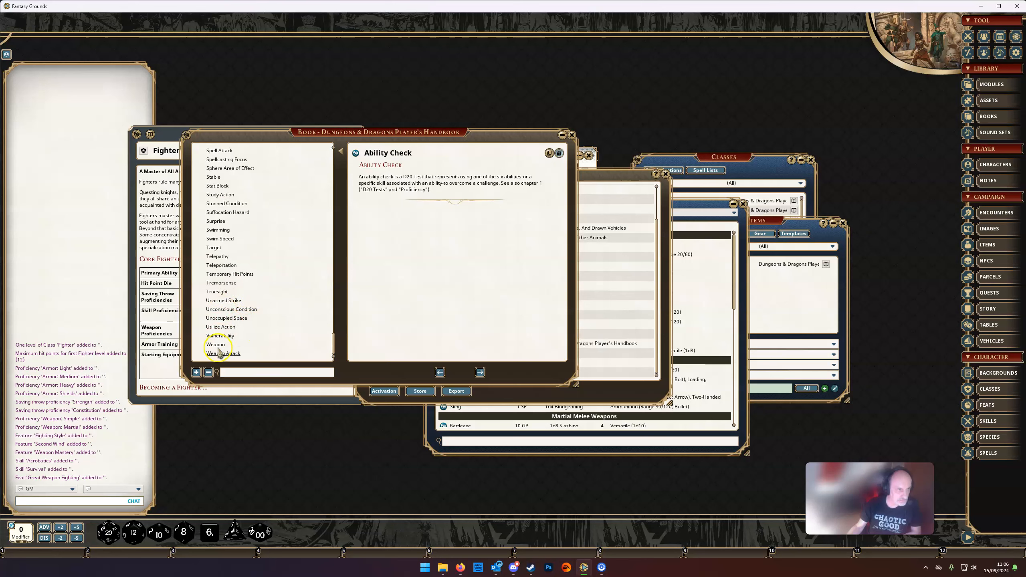
{"action": "scroll", "coordinate": [246, 320], "scroll_direction": "up", "scroll_amount": 6}
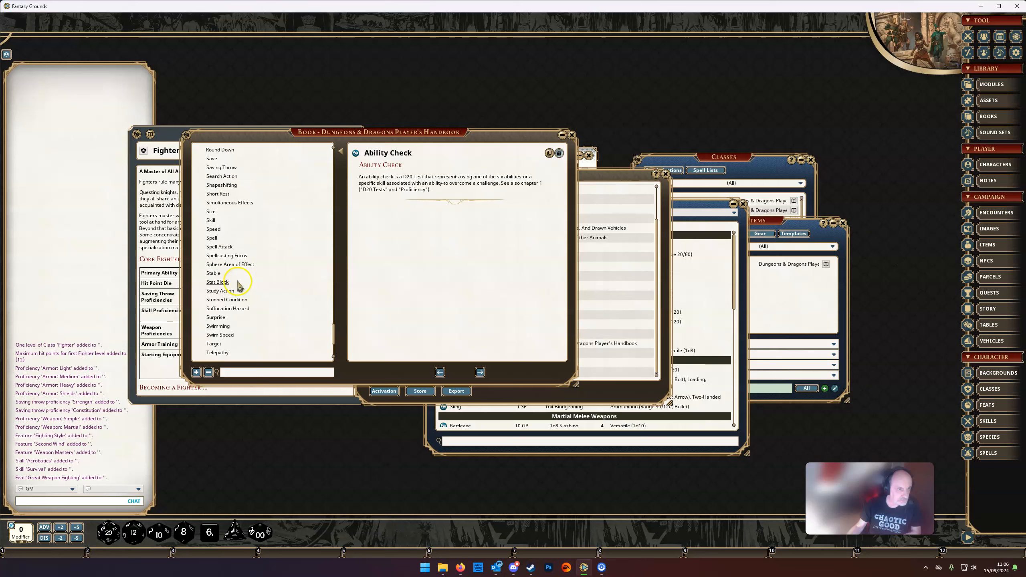
{"action": "scroll", "coordinate": [240, 284], "scroll_direction": "up", "scroll_amount": 10}
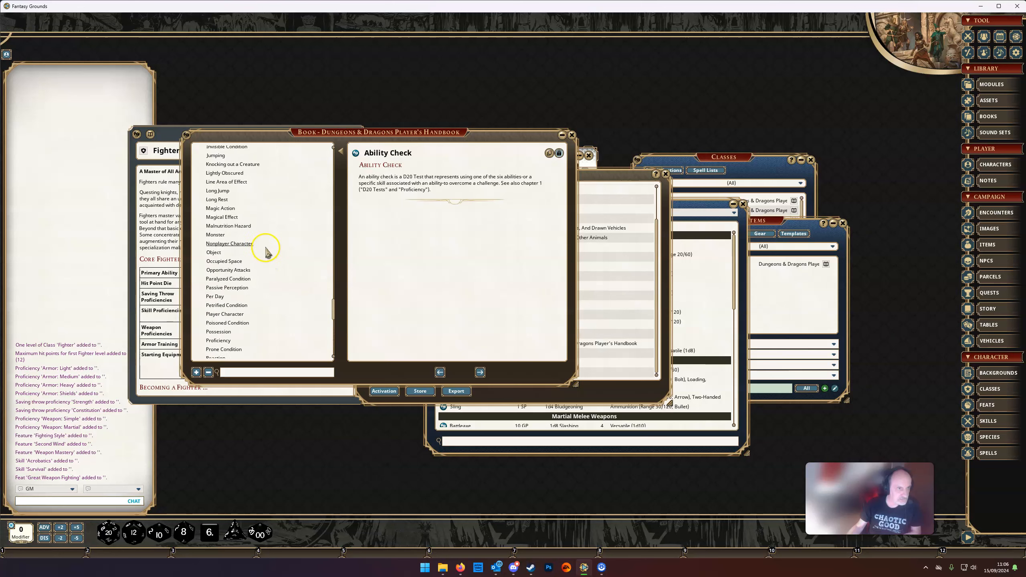
{"action": "scroll", "coordinate": [282, 242], "scroll_direction": "up", "scroll_amount": 8}
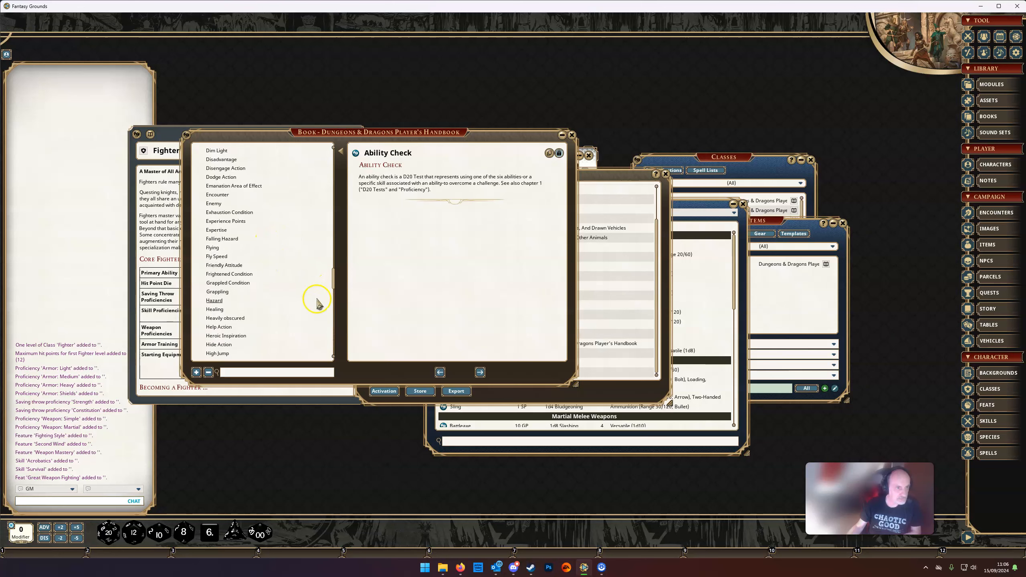
Find the Weapons section in Ch. 6: Equipment of the handbook and open its Weapons page.
{"action": "left_click_drag", "start_coordinate": [334, 279], "coordinate": [344, 158]}
{"action": "scroll", "coordinate": [255, 268], "scroll_direction": "down", "scroll_amount": 3}
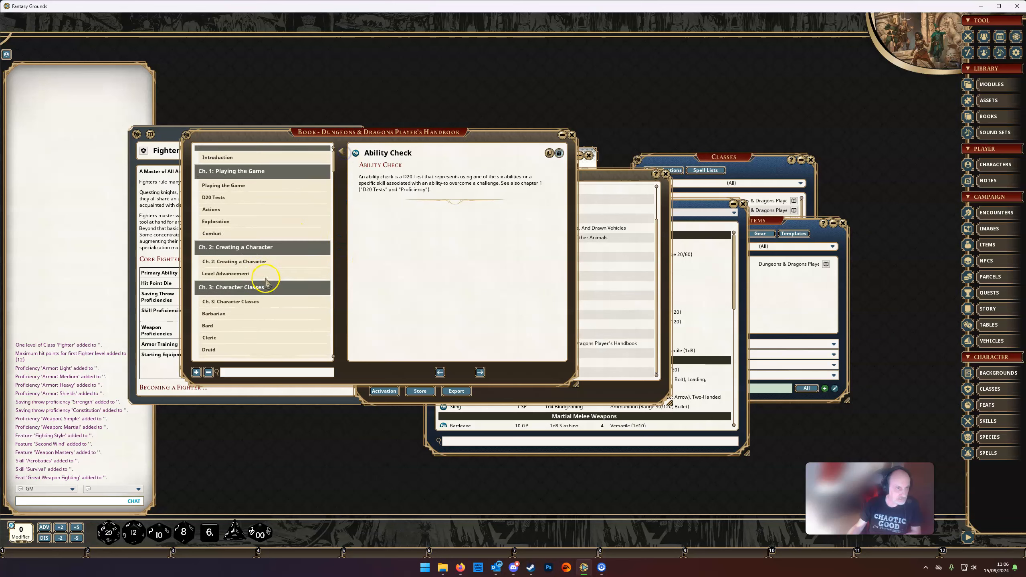
{"action": "scroll", "coordinate": [255, 269], "scroll_direction": "down", "scroll_amount": 8}
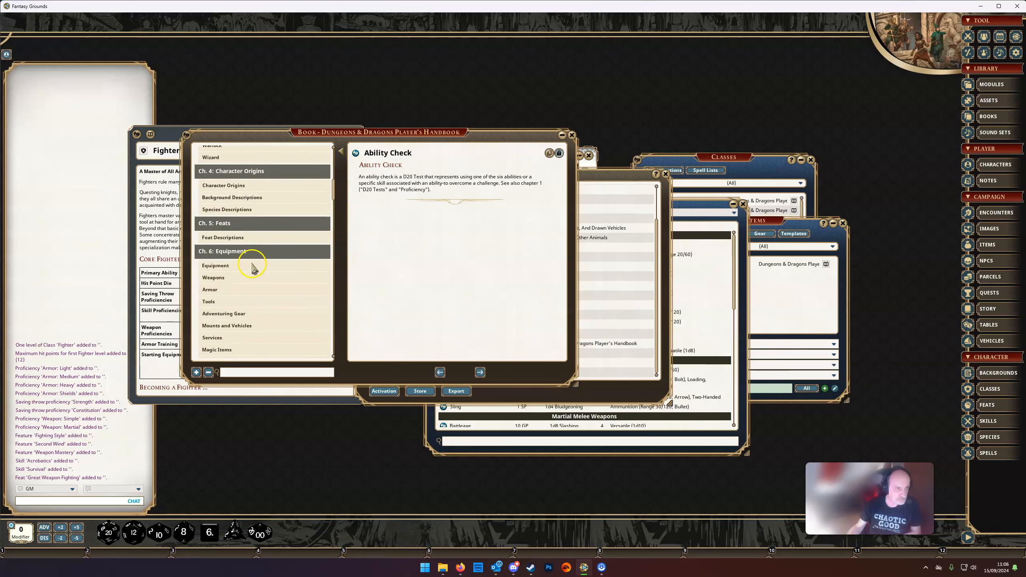
{"action": "left_click", "coordinate": [220, 242]}
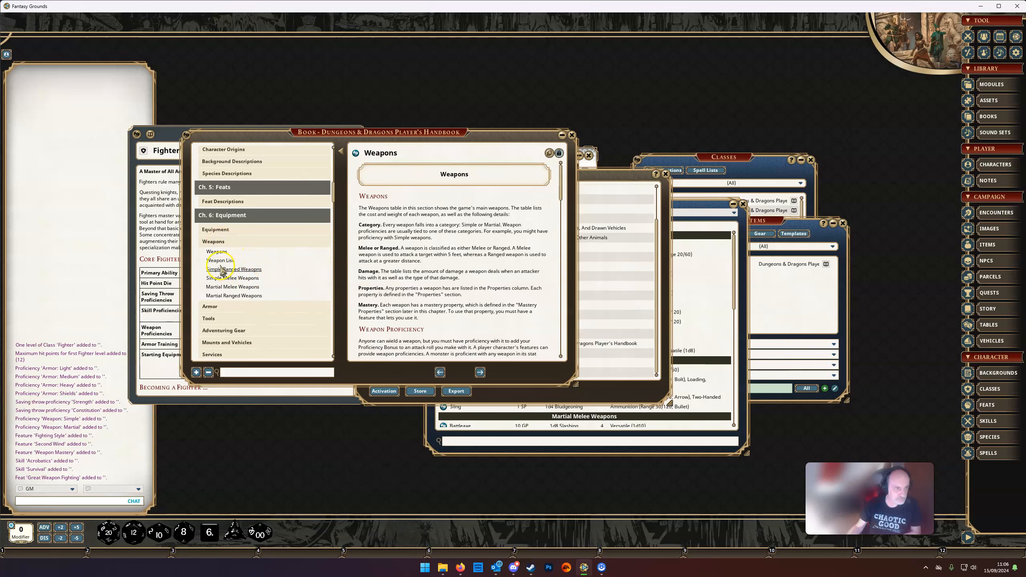
{"action": "scroll", "coordinate": [221, 269], "scroll_direction": "down", "scroll_amount": 2}
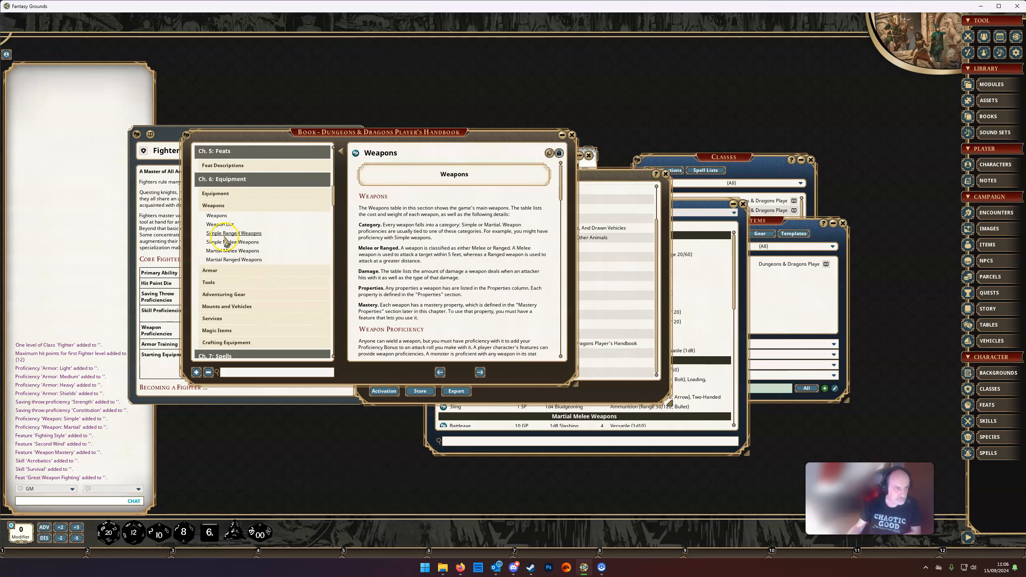
{"action": "left_click", "coordinate": [217, 218]}
Read the Mastery Properties descriptions on the Weapons page, from Cleave through Vex.
{"action": "scroll", "coordinate": [364, 260], "scroll_direction": "down", "scroll_amount": 10}
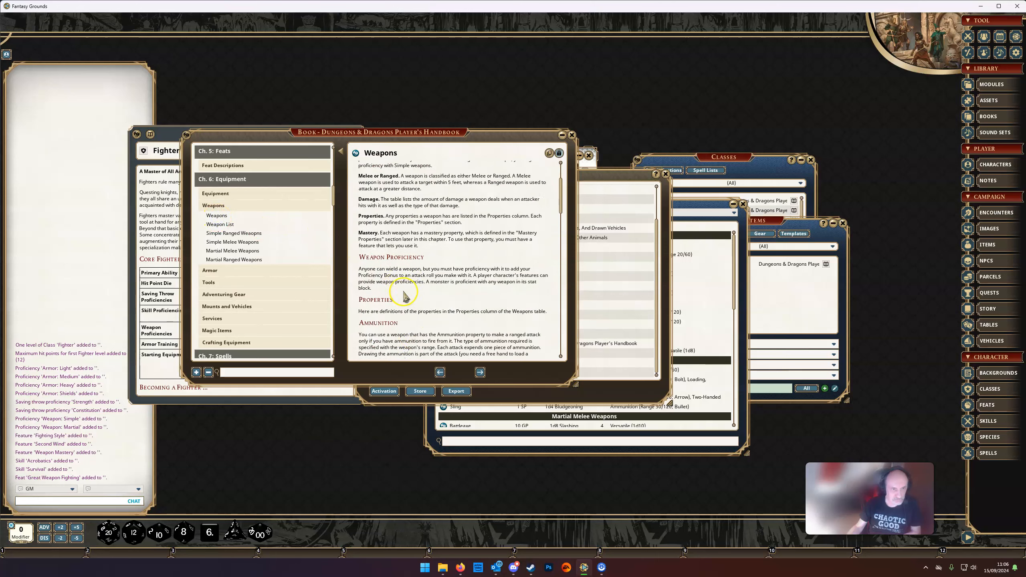
{"action": "scroll", "coordinate": [399, 283], "scroll_direction": "down", "scroll_amount": 8}
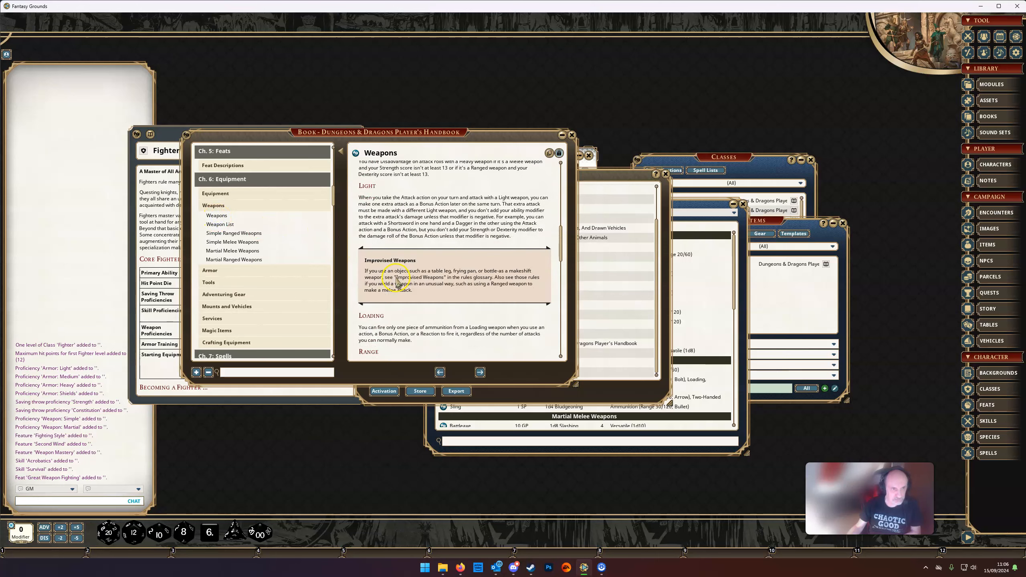
{"action": "scroll", "coordinate": [408, 283], "scroll_direction": "down", "scroll_amount": 4}
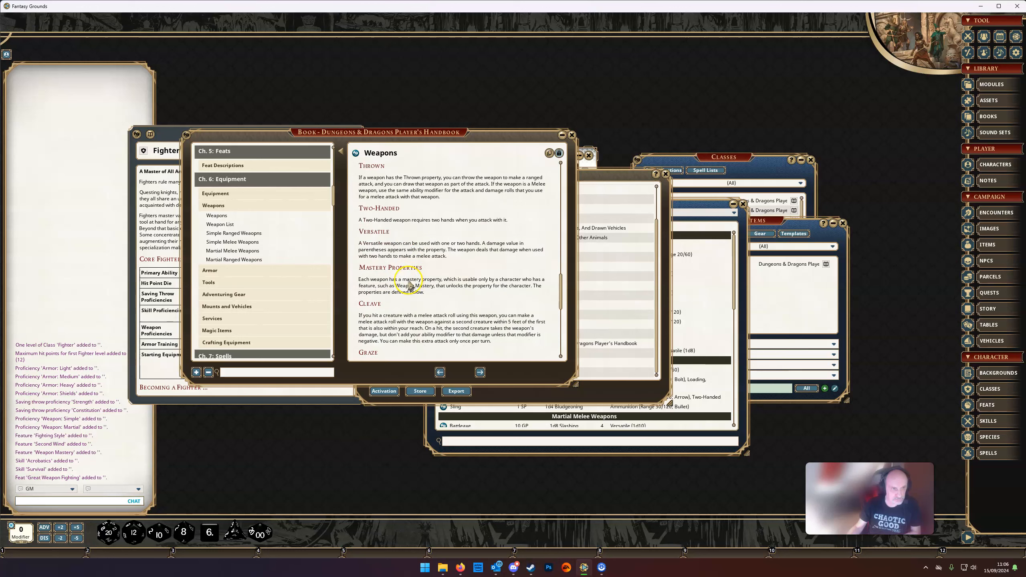
{"action": "scroll", "coordinate": [402, 276], "scroll_direction": "down", "scroll_amount": 2}
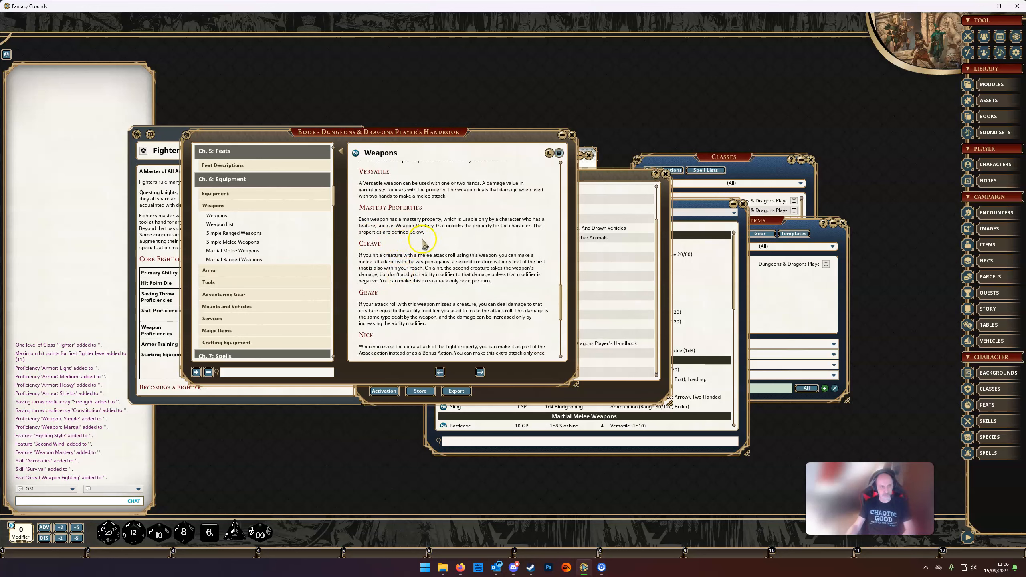
{"action": "scroll", "coordinate": [423, 243], "scroll_direction": "down", "scroll_amount": 2}
{"action": "scroll", "coordinate": [424, 244], "scroll_direction": "down", "scroll_amount": 8}
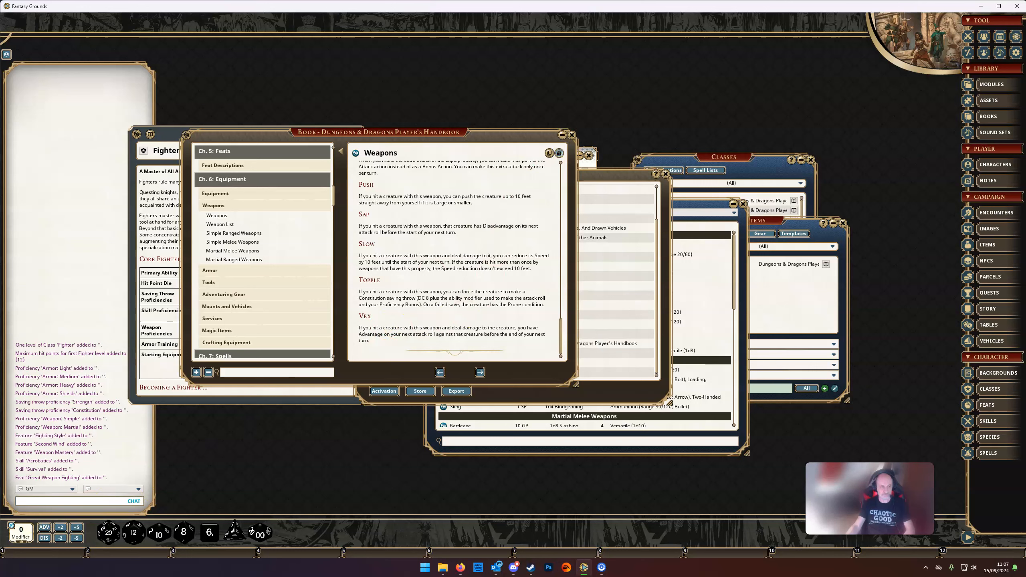
Close the handbook, the Fighter description, and the modules, weapons, items and classes lists, leaving only the character sheet open.
{"action": "left_click", "coordinate": [572, 135]}
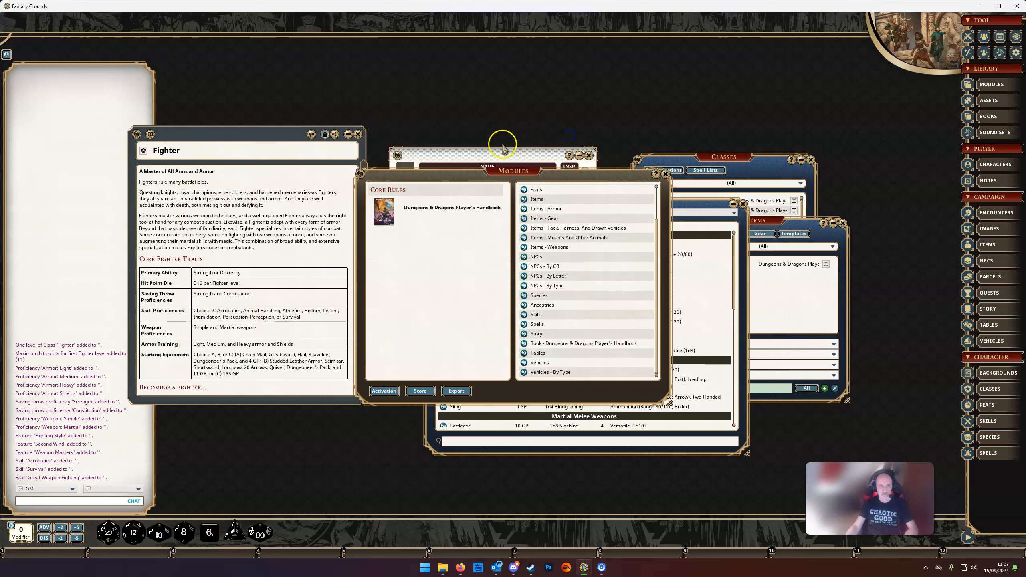
{"action": "left_click", "coordinate": [357, 134]}
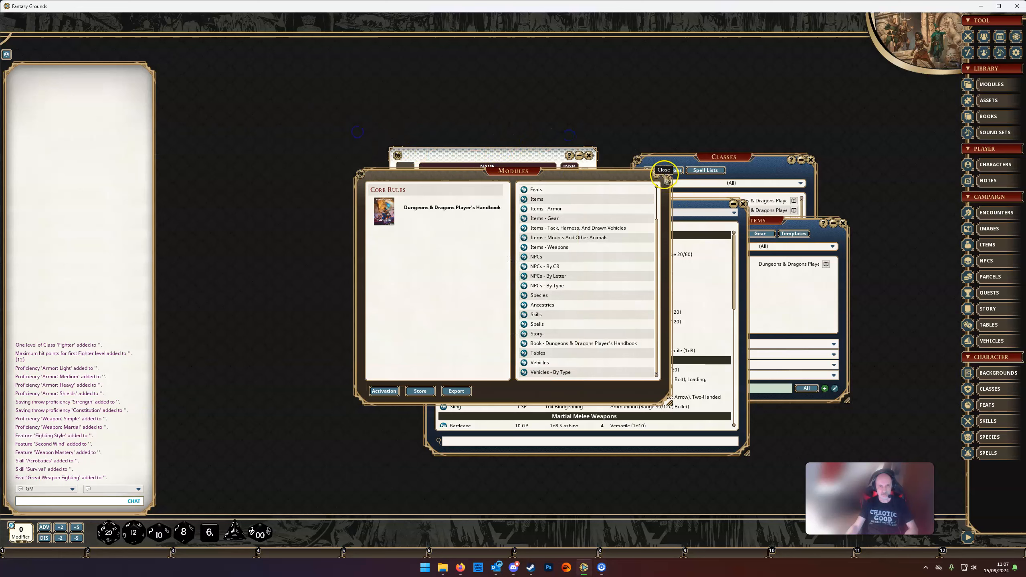
{"action": "left_click", "coordinate": [665, 178]}
{"action": "left_click", "coordinate": [742, 203]}
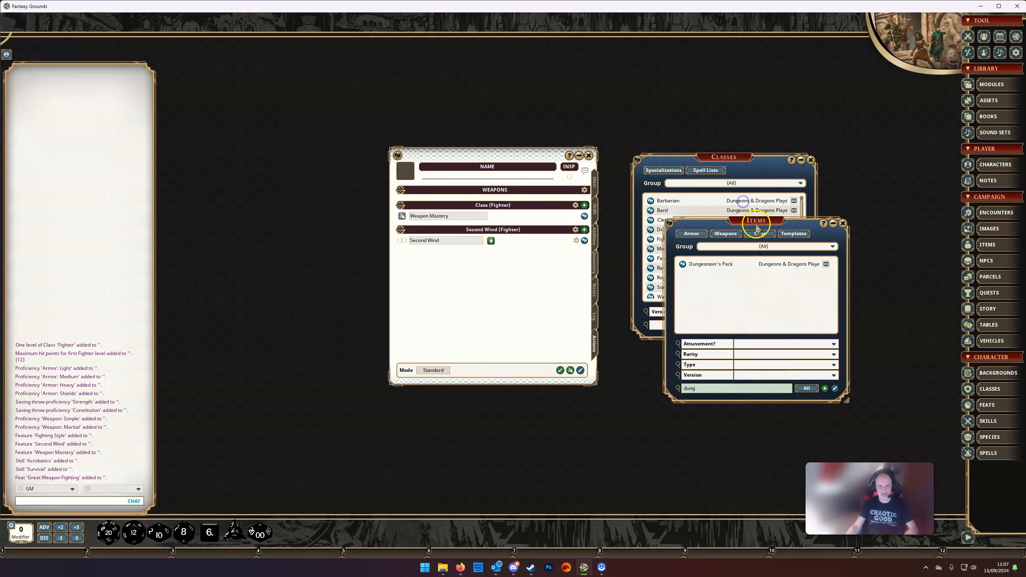
{"action": "left_click", "coordinate": [842, 222]}
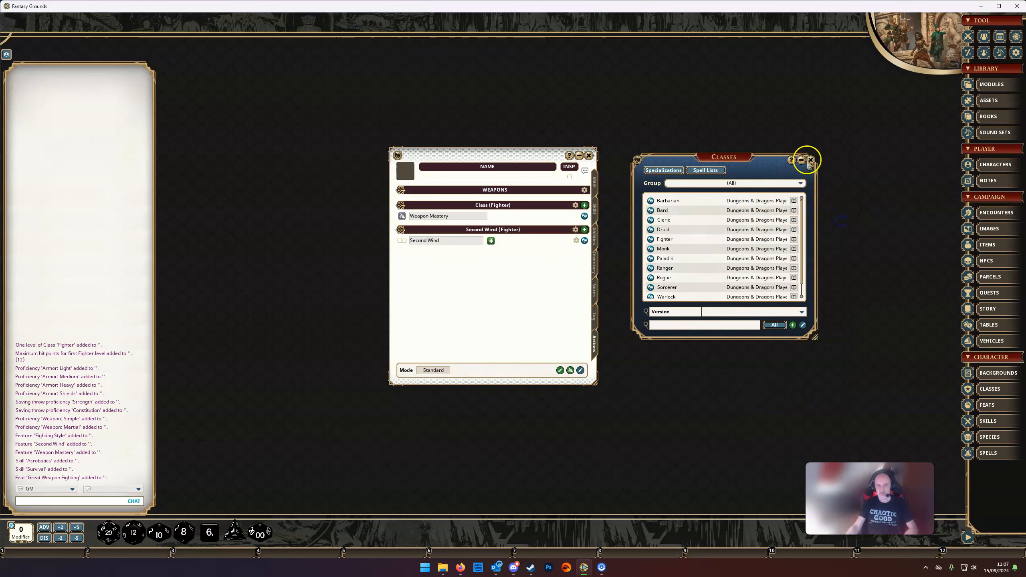
{"action": "left_click", "coordinate": [812, 159]}
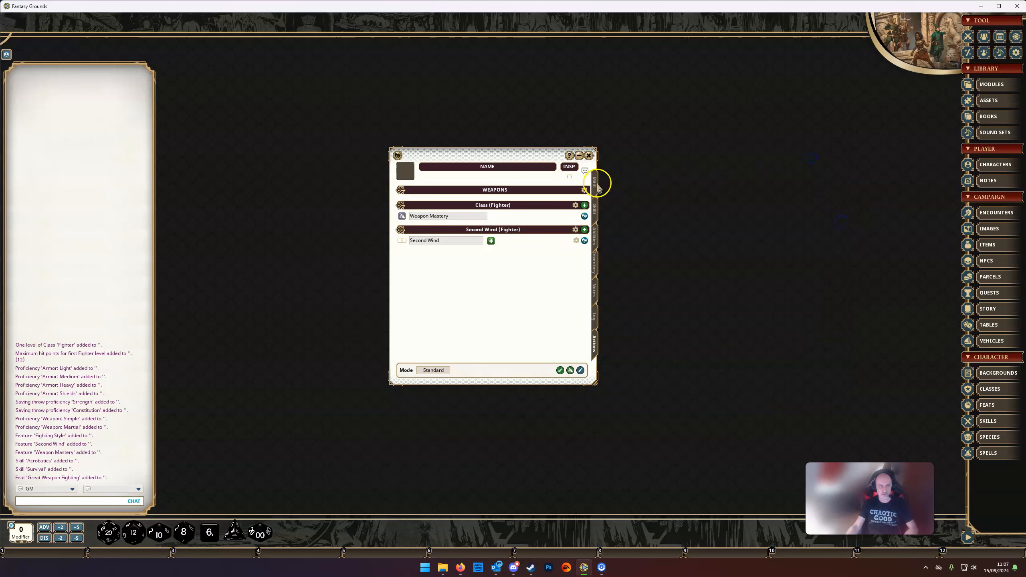
Add the Guard background from the backgrounds list to the character's main sheet.
{"action": "left_click", "coordinate": [594, 182]}
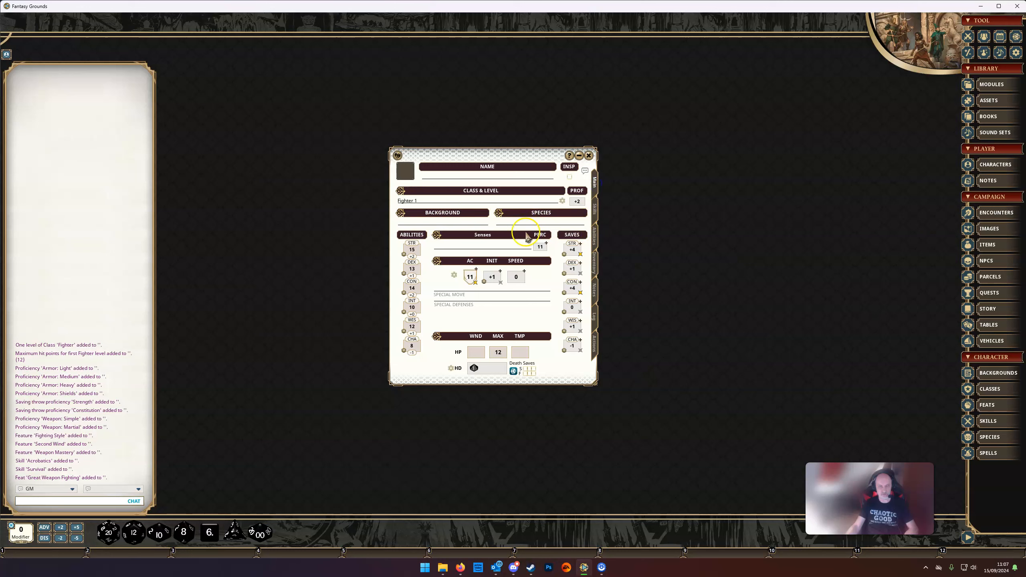
{"action": "left_click", "coordinate": [1013, 377]}
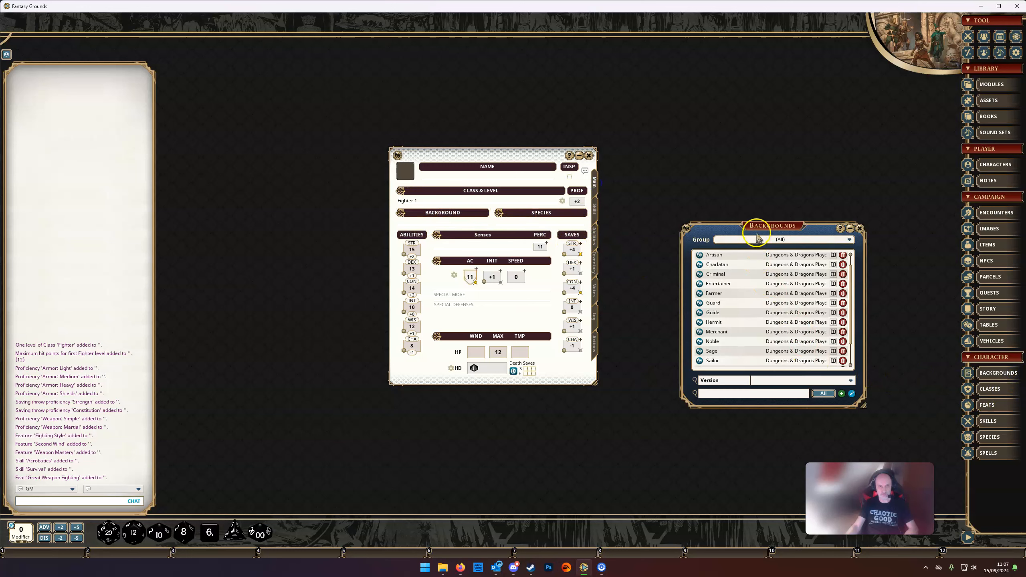
{"action": "left_click_drag", "start_coordinate": [757, 234], "coordinate": [745, 171]}
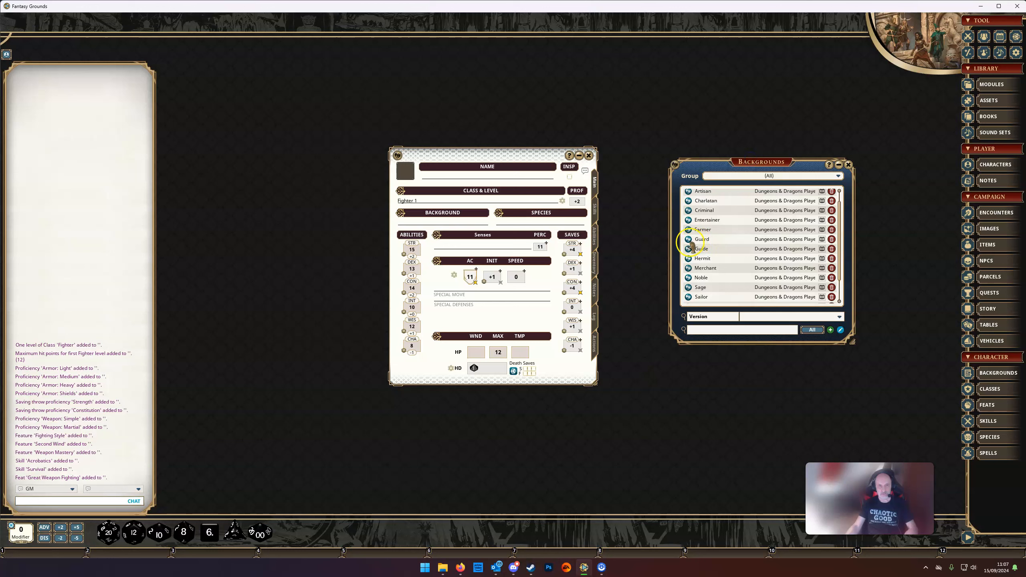
{"action": "left_click_drag", "start_coordinate": [688, 240], "coordinate": [415, 225]}
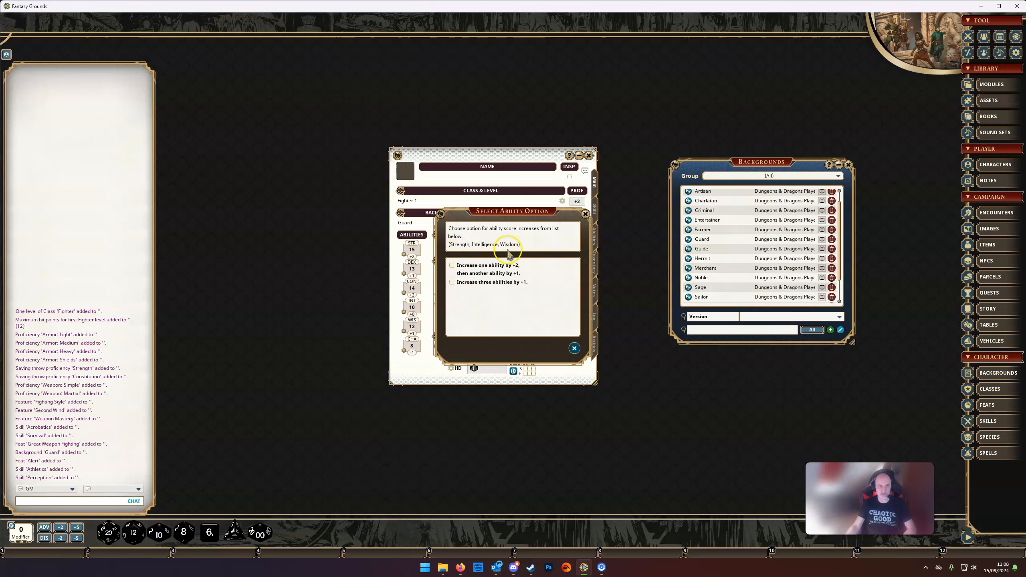
Choose the +2/+1 ability option, increase Strength by 2 and Wisdom by 1, and move the proficiency dialog clear of the backgrounds list.
{"action": "left_click_drag", "start_coordinate": [515, 218], "coordinate": [688, 234]}
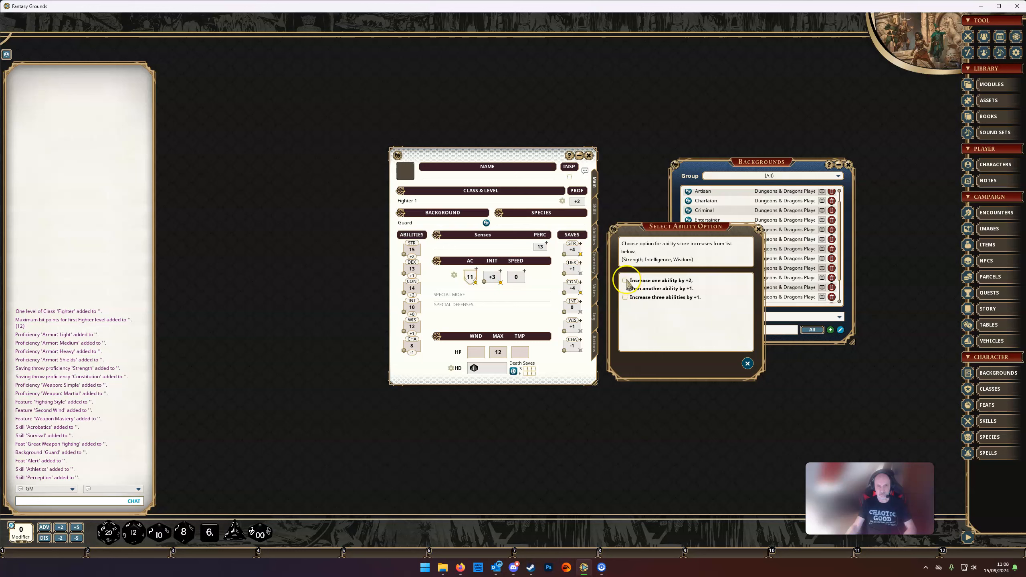
{"action": "left_click", "coordinate": [733, 363]}
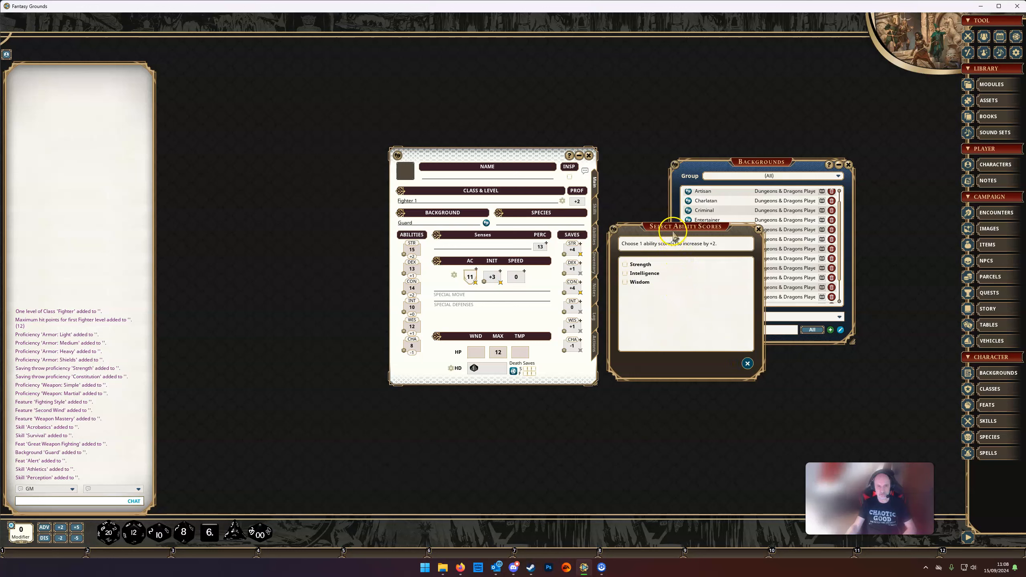
{"action": "left_click_drag", "start_coordinate": [674, 232], "coordinate": [687, 247]}
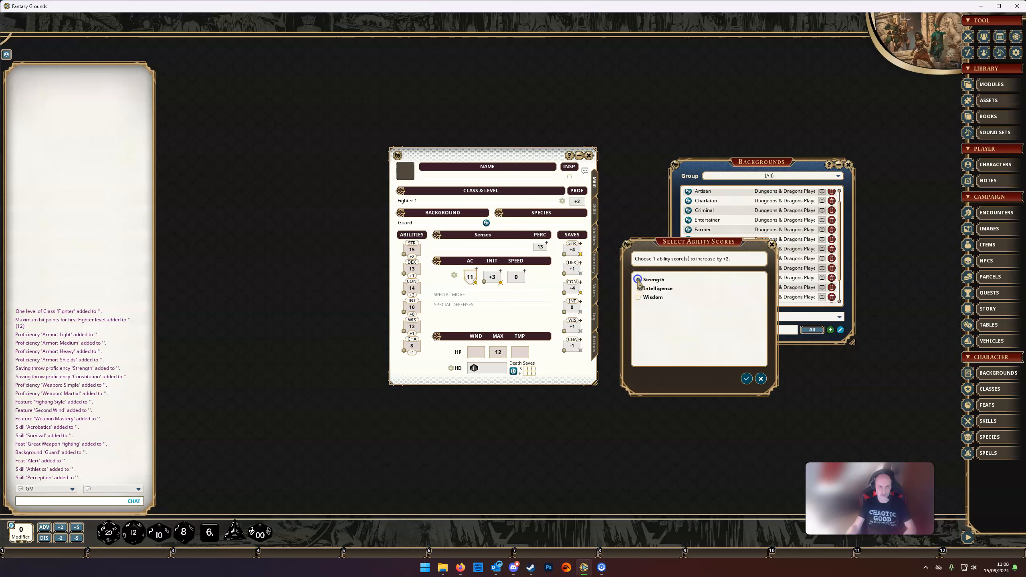
{"action": "left_click", "coordinate": [746, 380]}
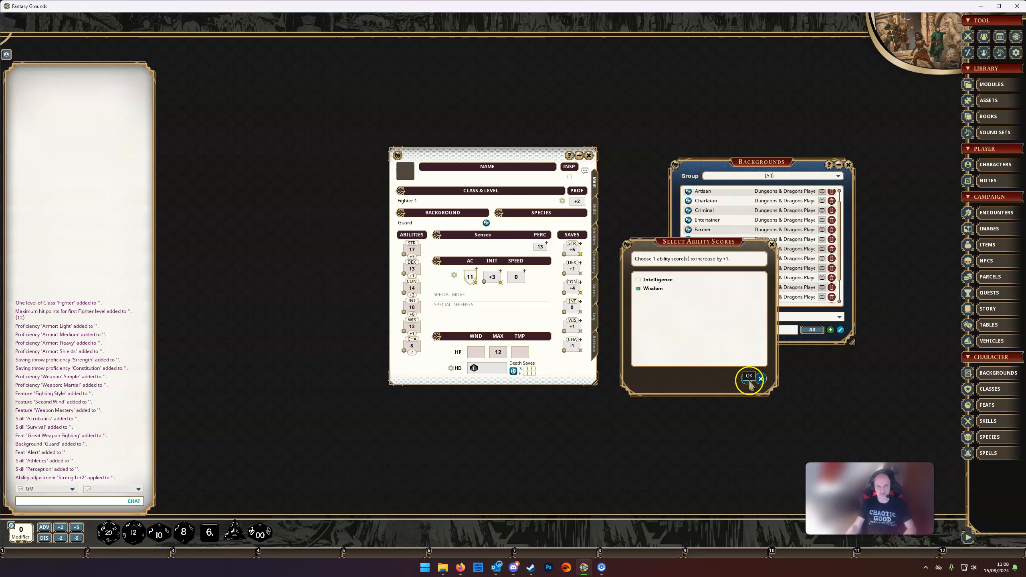
{"action": "left_click", "coordinate": [747, 379]}
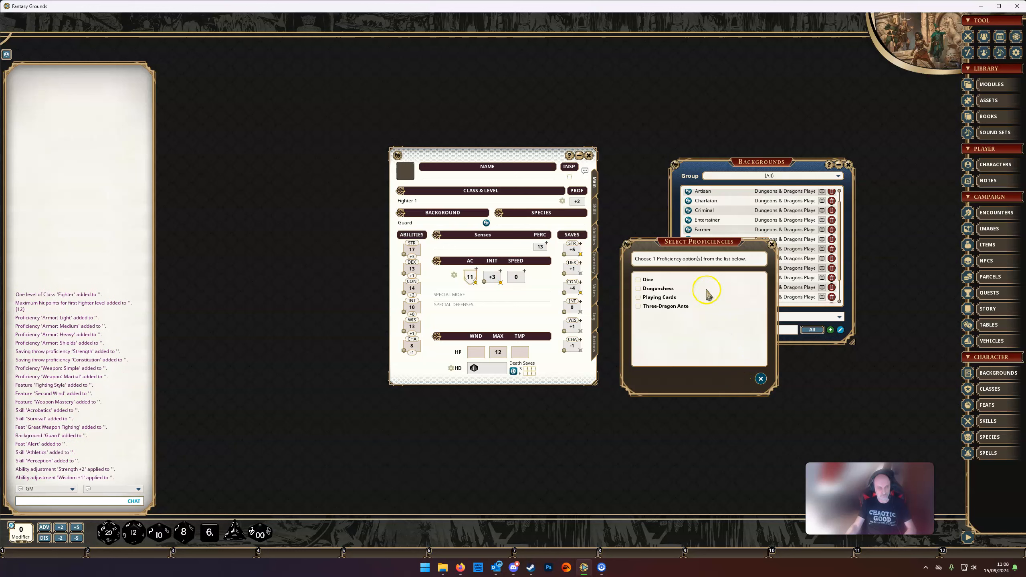
{"action": "left_click_drag", "start_coordinate": [702, 245], "coordinate": [545, 266]}
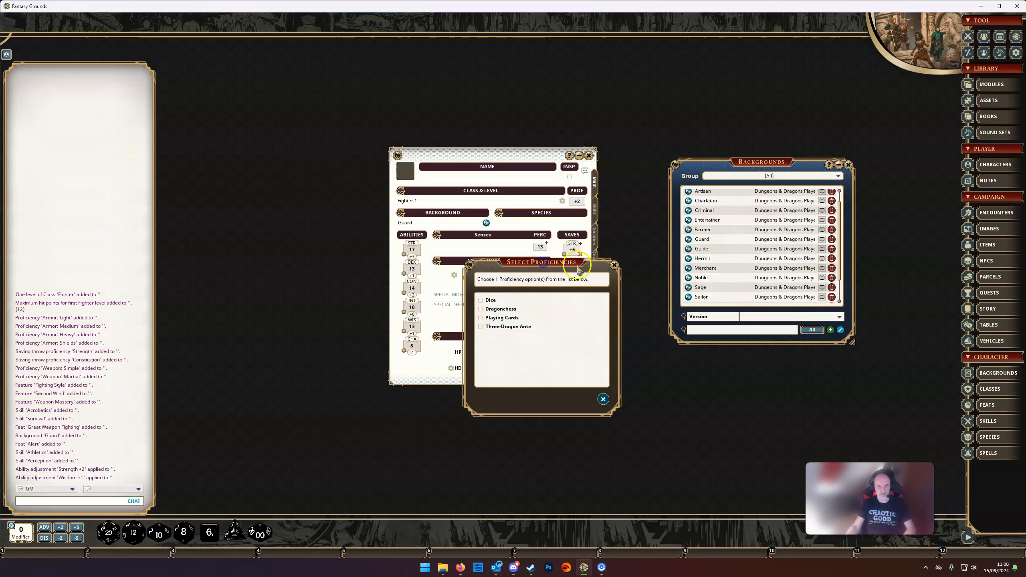
{"action": "left_click", "coordinate": [687, 250]}
{"action": "left_click_drag", "start_coordinate": [522, 197], "coordinate": [302, 174]}
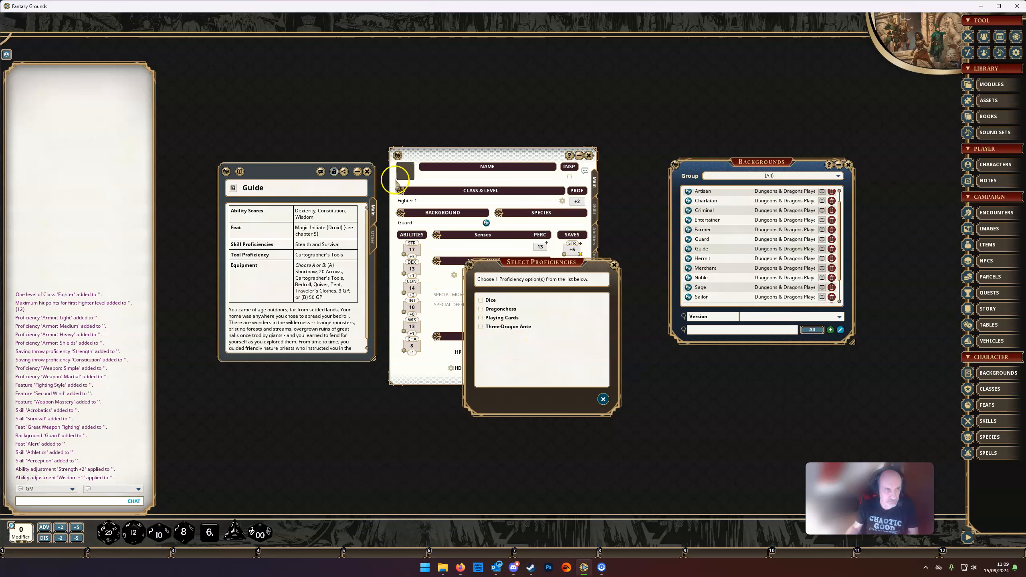
{"action": "left_click", "coordinate": [367, 172]}
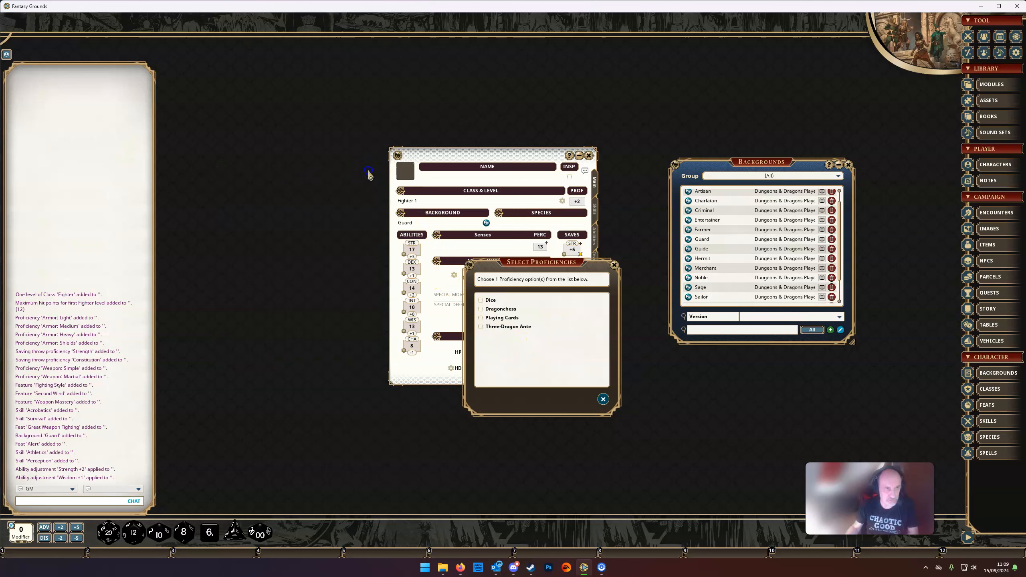
Open the Guard background's description beside the sheet and choose Three-Dragon Ante as the gaming set proficiency.
{"action": "left_click", "coordinate": [689, 240]}
{"action": "left_click_drag", "start_coordinate": [692, 306], "coordinate": [289, 161]}
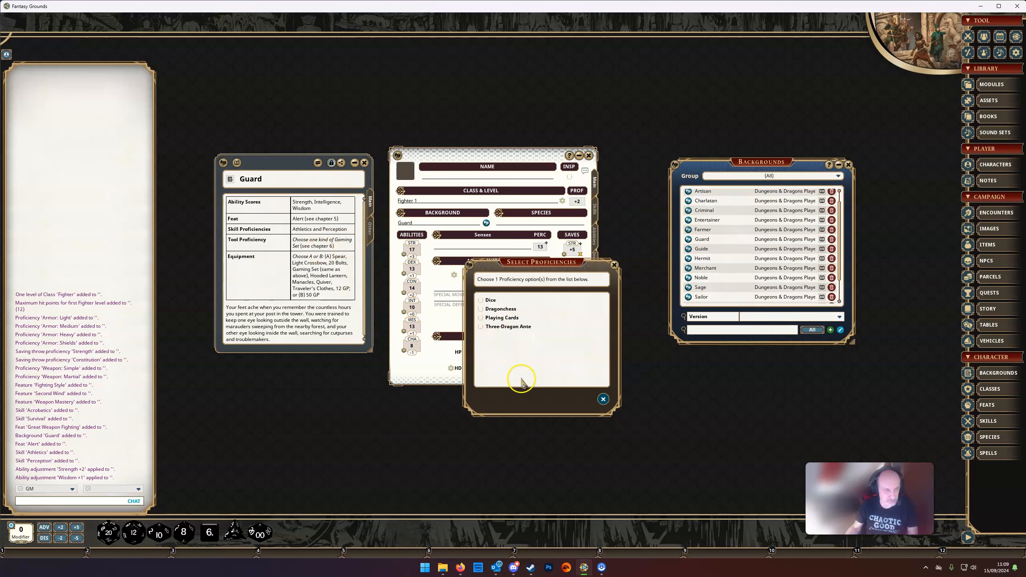
{"action": "left_click", "coordinate": [483, 328]}
{"action": "left_click", "coordinate": [602, 399]}
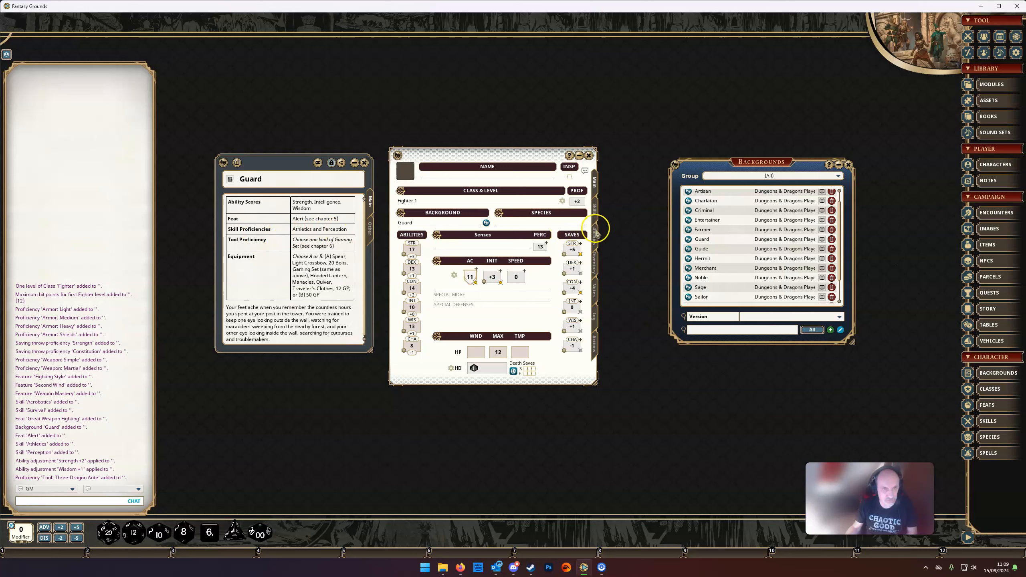
Review the character's skills and feats, read the Alert feat's description alongside the main sheet's initiative, and close the description.
{"action": "left_click", "coordinate": [595, 214]}
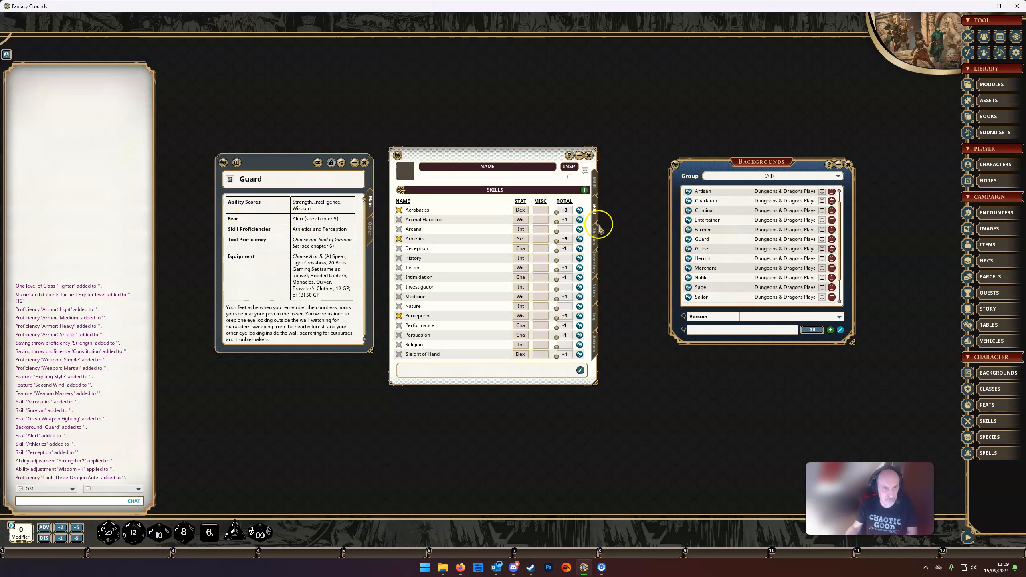
{"action": "left_click", "coordinate": [597, 240]}
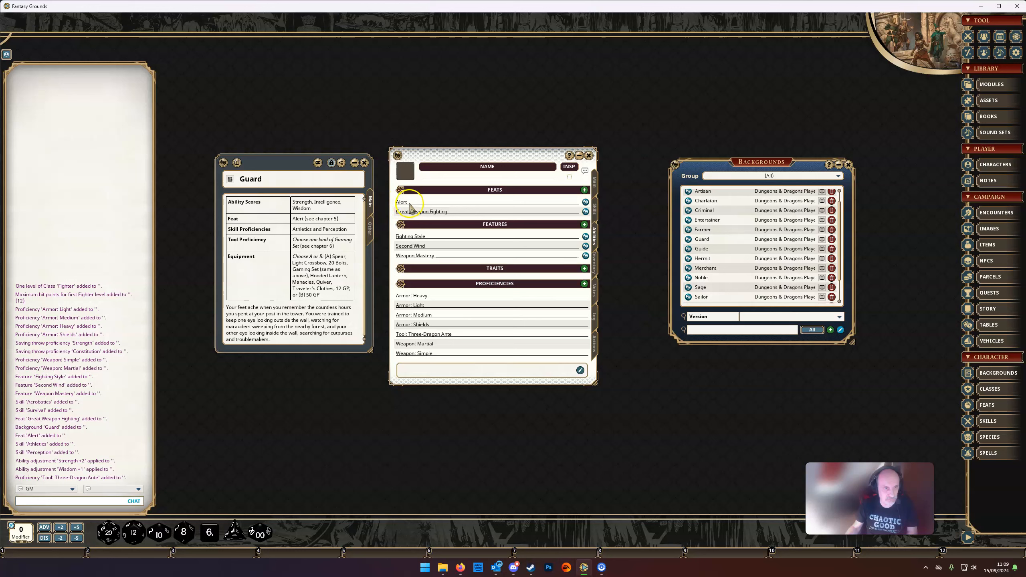
{"action": "left_click", "coordinate": [585, 202]}
{"action": "left_click_drag", "start_coordinate": [527, 205], "coordinate": [711, 195]}
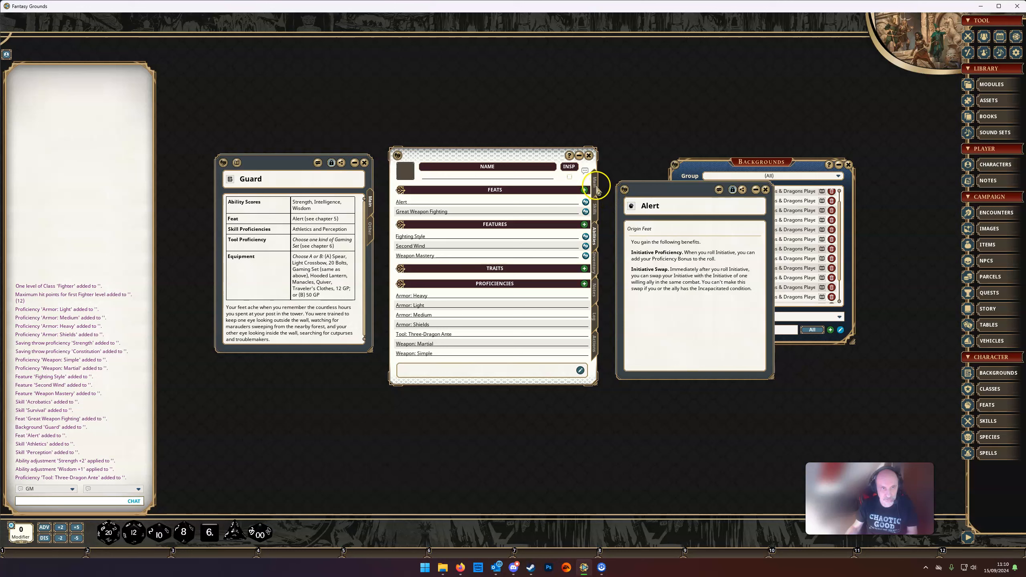
{"action": "left_click", "coordinate": [594, 183]}
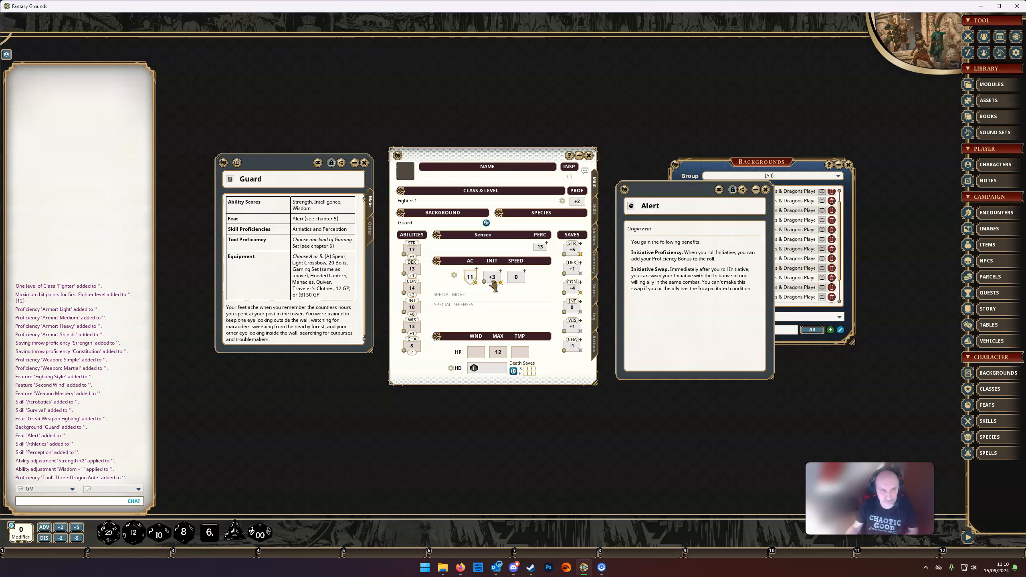
{"action": "left_click_drag", "start_coordinate": [471, 277], "coordinate": [420, 285]}
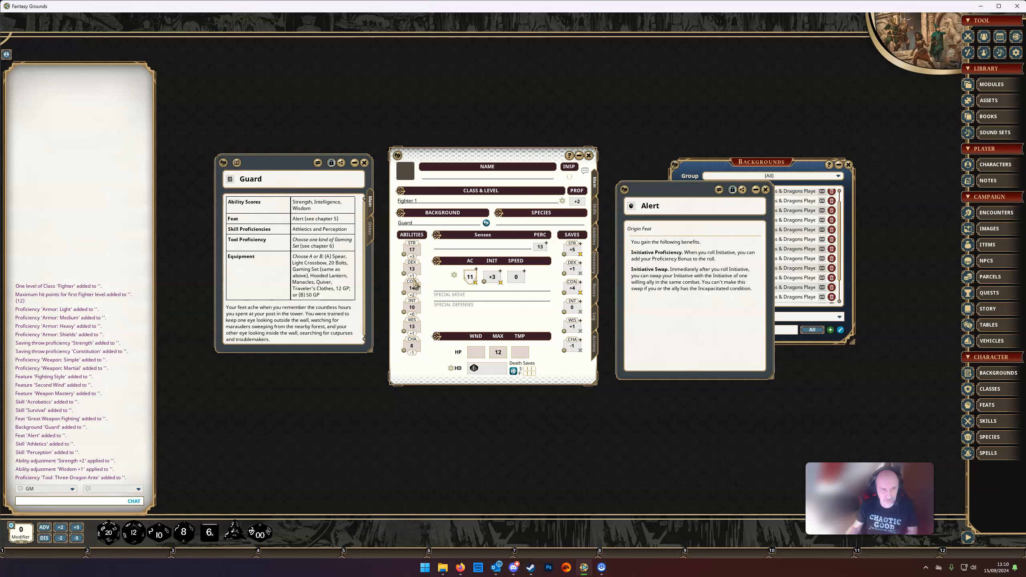
{"action": "left_click_drag", "start_coordinate": [465, 298], "coordinate": [496, 290]}
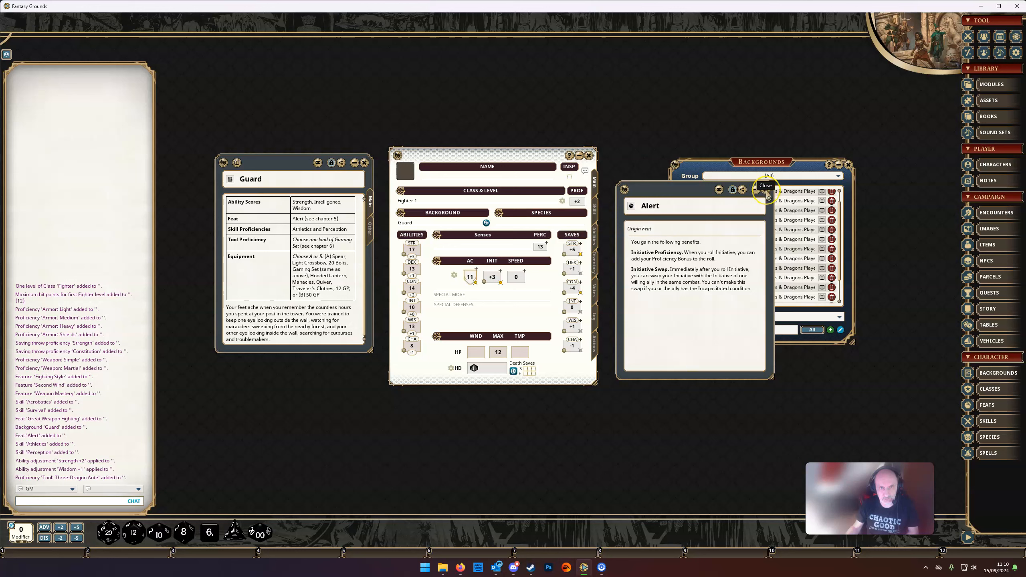
{"action": "left_click", "coordinate": [766, 189]}
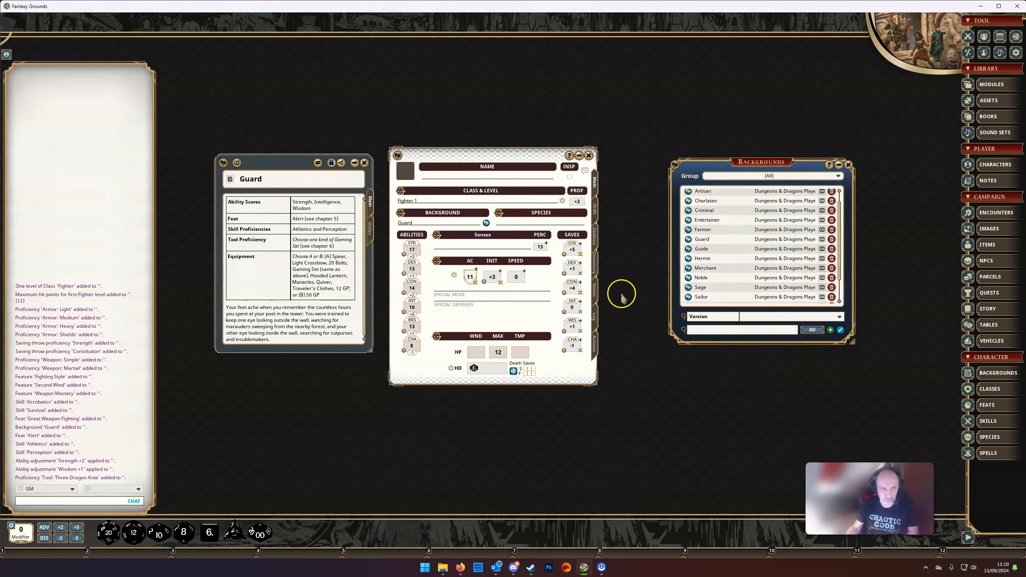
Check the character's abilities and actions pages, and return to the main sheet.
{"action": "left_click", "coordinate": [595, 236]}
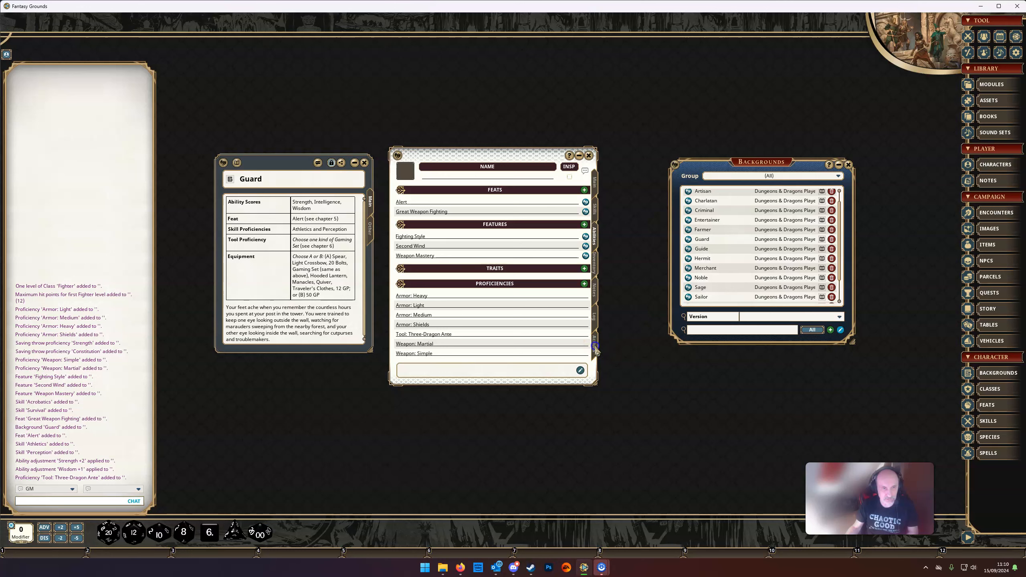
{"action": "left_click", "coordinate": [594, 342]}
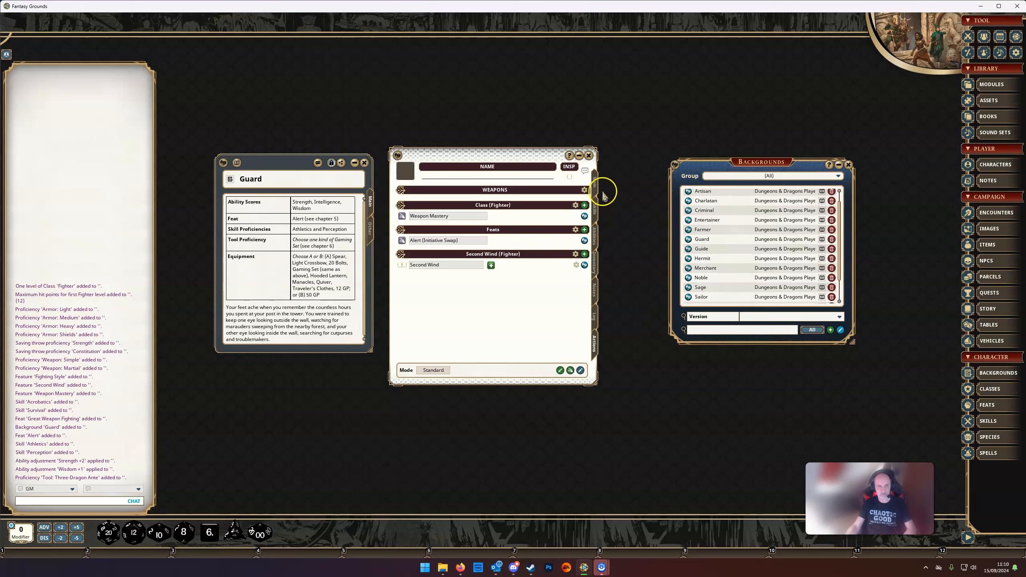
{"action": "left_click", "coordinate": [594, 182]}
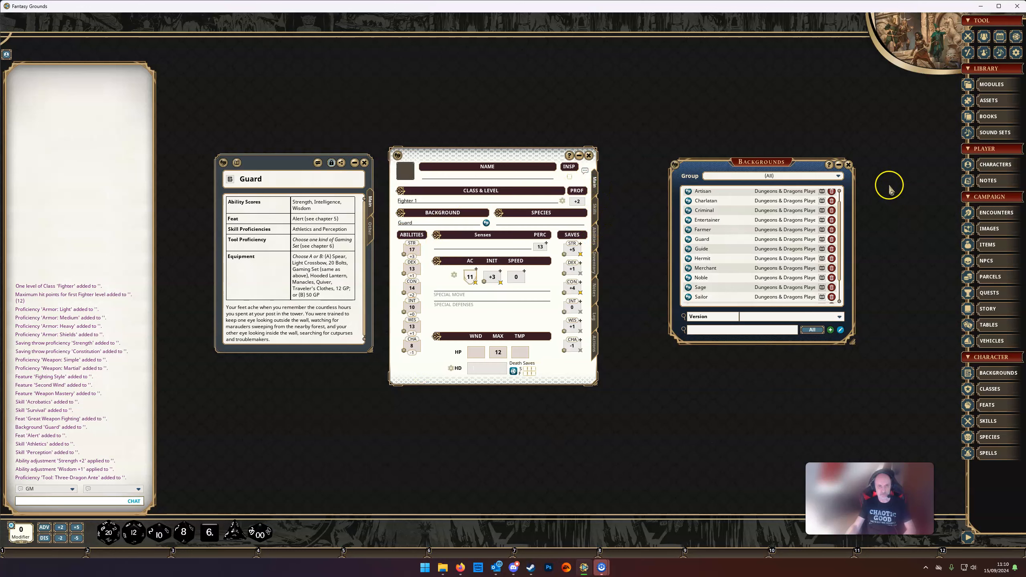
Replace the backgrounds list with the species list and add the Human species to the character's main sheet.
{"action": "left_click", "coordinate": [848, 165]}
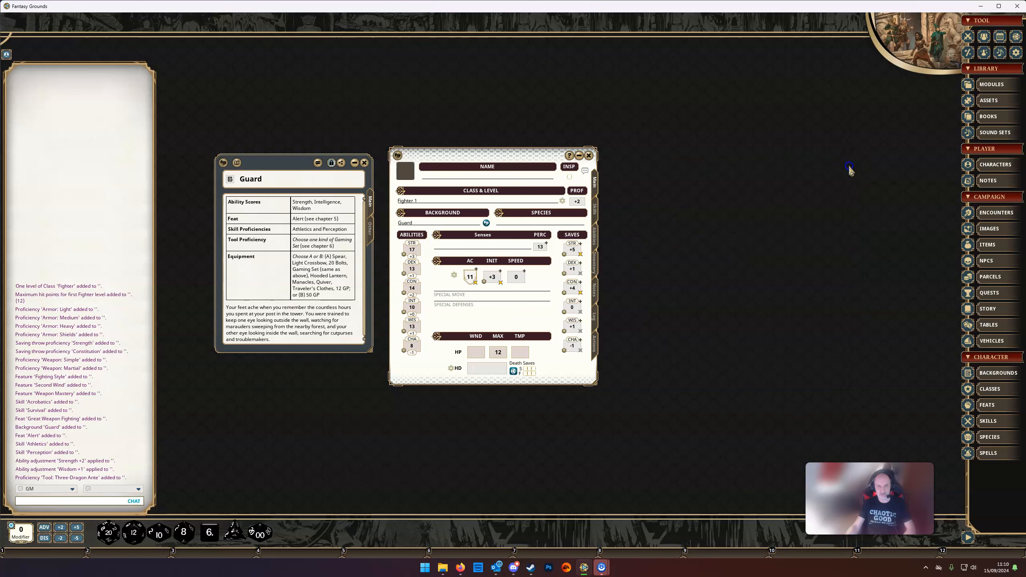
{"action": "left_click", "coordinate": [994, 436]}
{"action": "left_click_drag", "start_coordinate": [789, 233], "coordinate": [737, 157]}
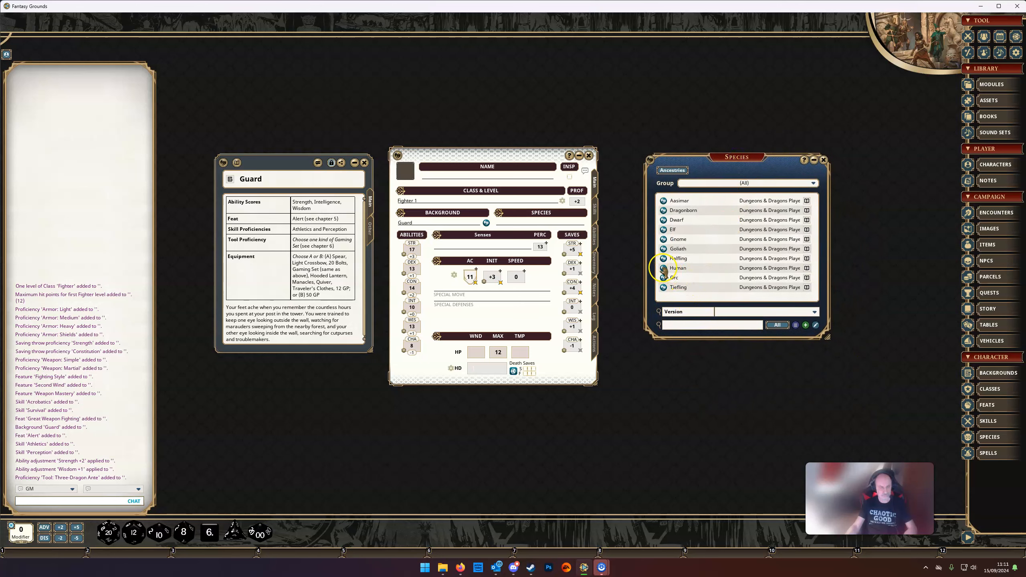
{"action": "left_click_drag", "start_coordinate": [584, 249], "coordinate": [524, 224]}
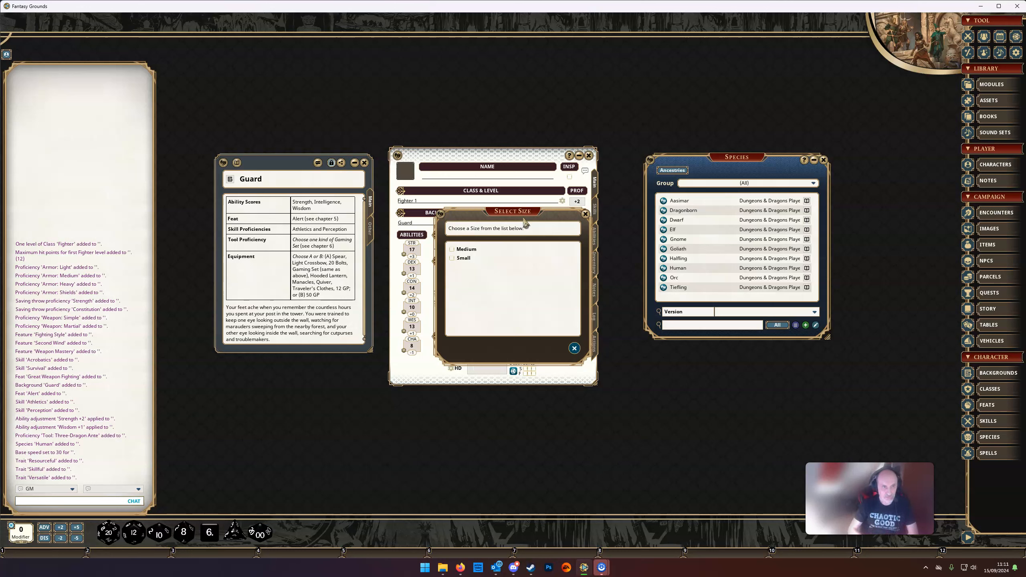
Close the Guard description, open the Human species details beside the sheet, and choose Medium as the character's size.
{"action": "left_click", "coordinate": [363, 161]}
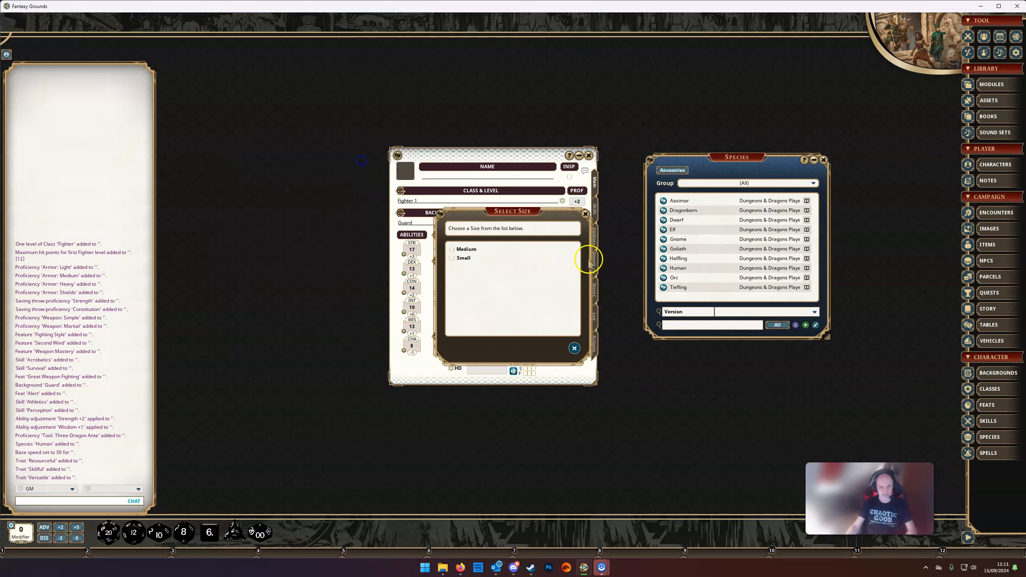
{"action": "left_click", "coordinate": [663, 269]}
{"action": "left_click_drag", "start_coordinate": [781, 261], "coordinate": [267, 170]}
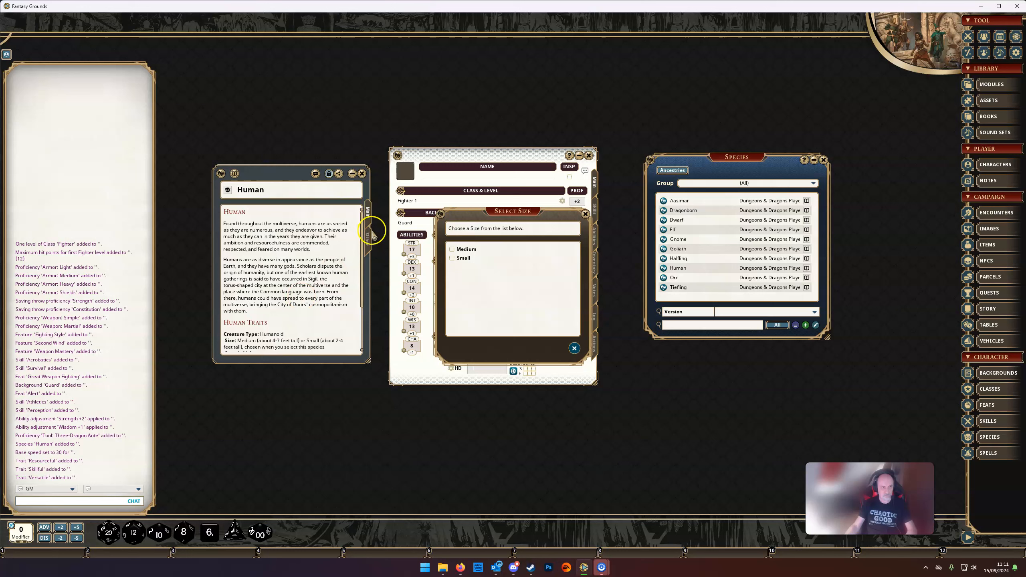
{"action": "left_click", "coordinate": [369, 242]}
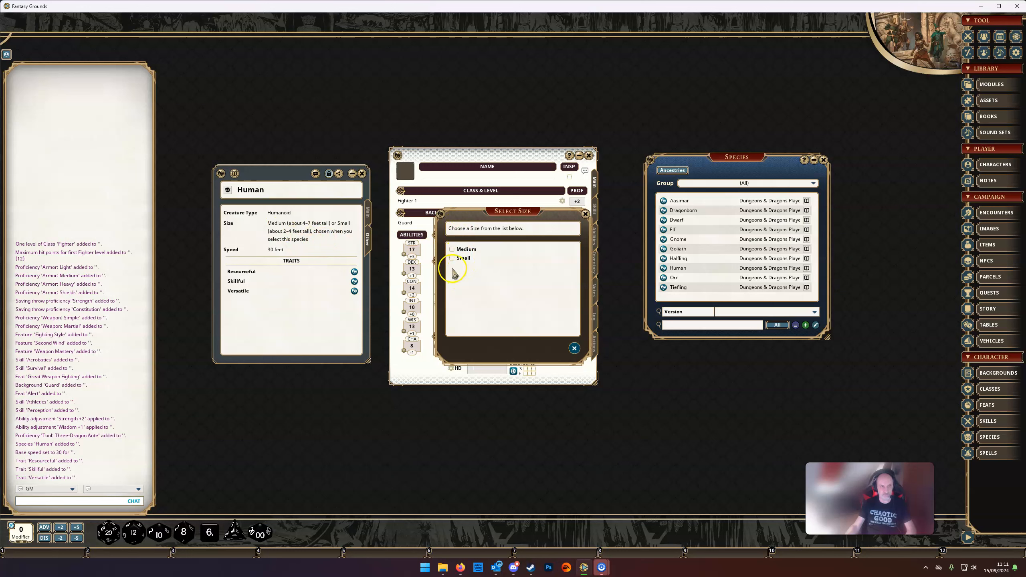
{"action": "left_click", "coordinate": [452, 249]}
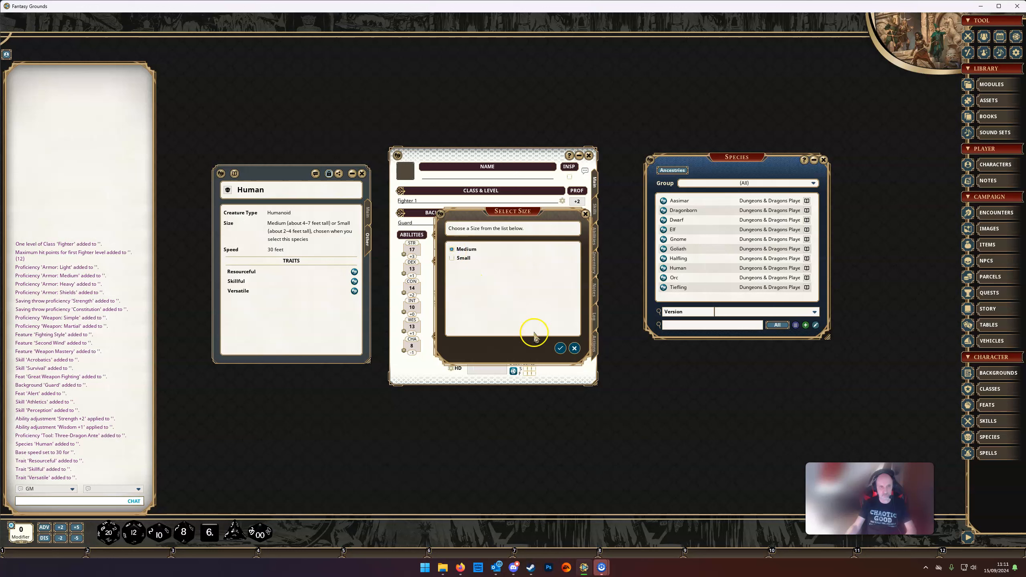
{"action": "left_click", "coordinate": [562, 348]}
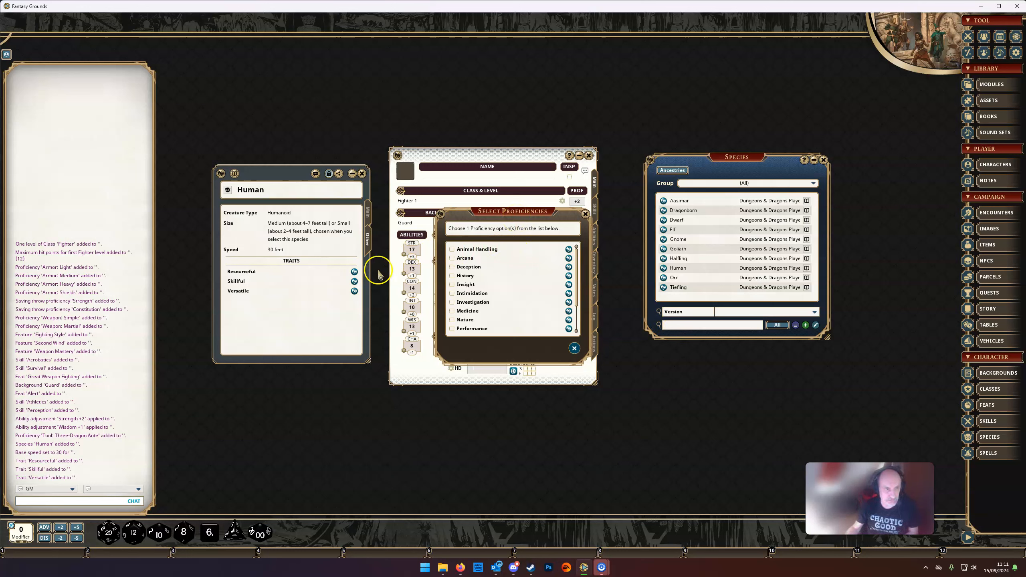
Read the descriptions of the Human traits Resourceful and Skillful, closing each one.
{"action": "left_click", "coordinate": [353, 273]}
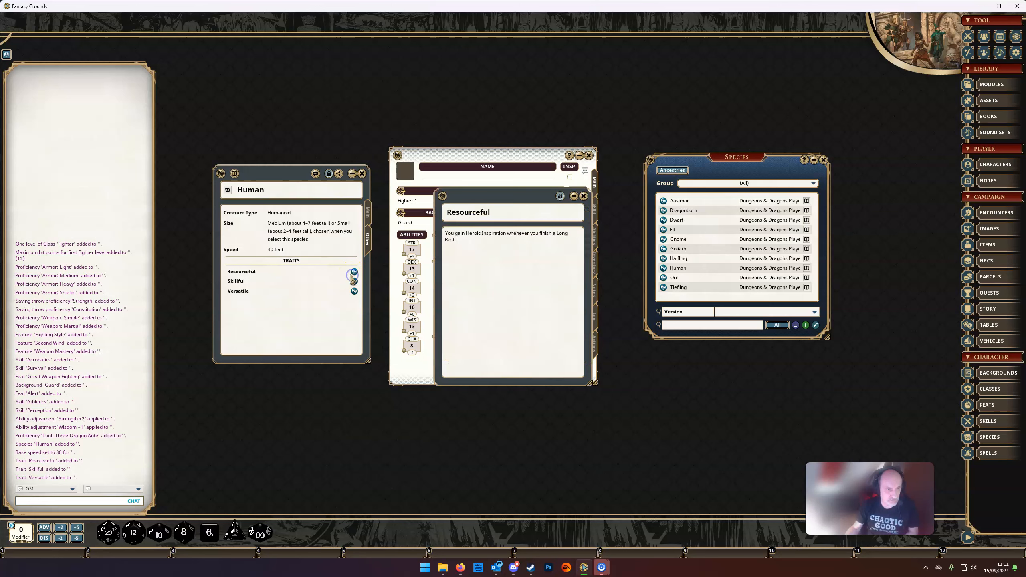
{"action": "left_click", "coordinate": [584, 196]}
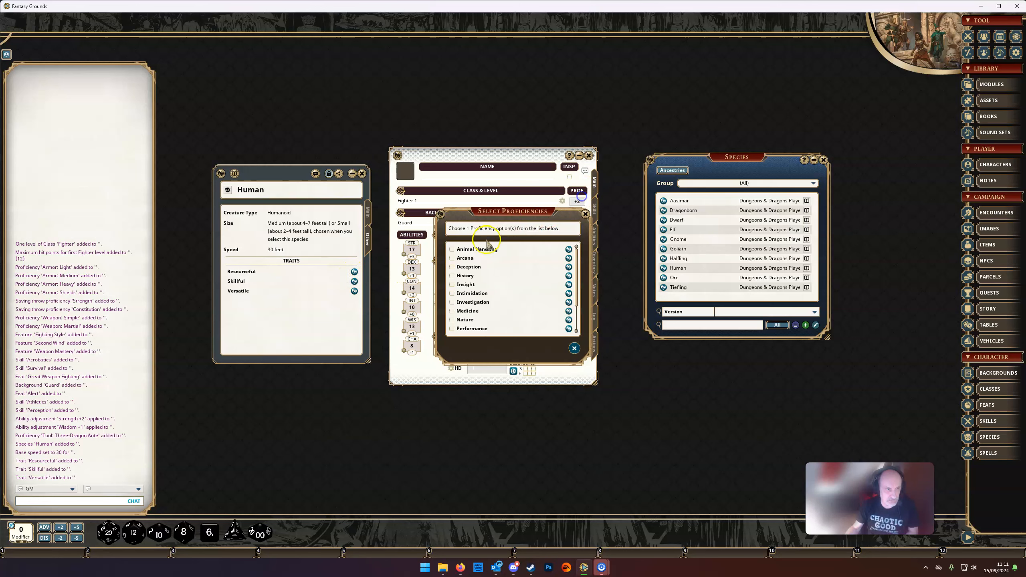
{"action": "left_click", "coordinate": [354, 282]}
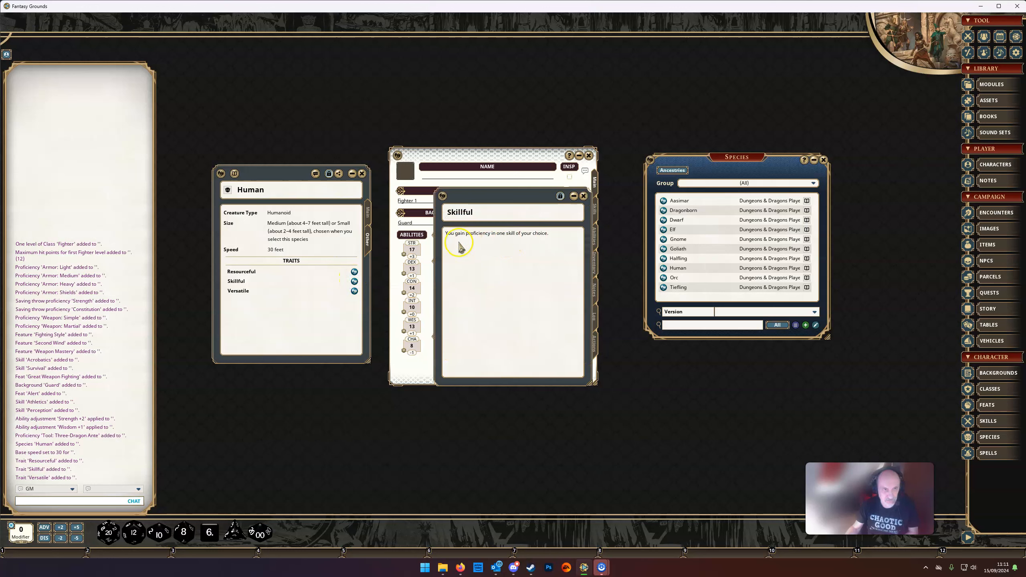
{"action": "left_click", "coordinate": [585, 197]}
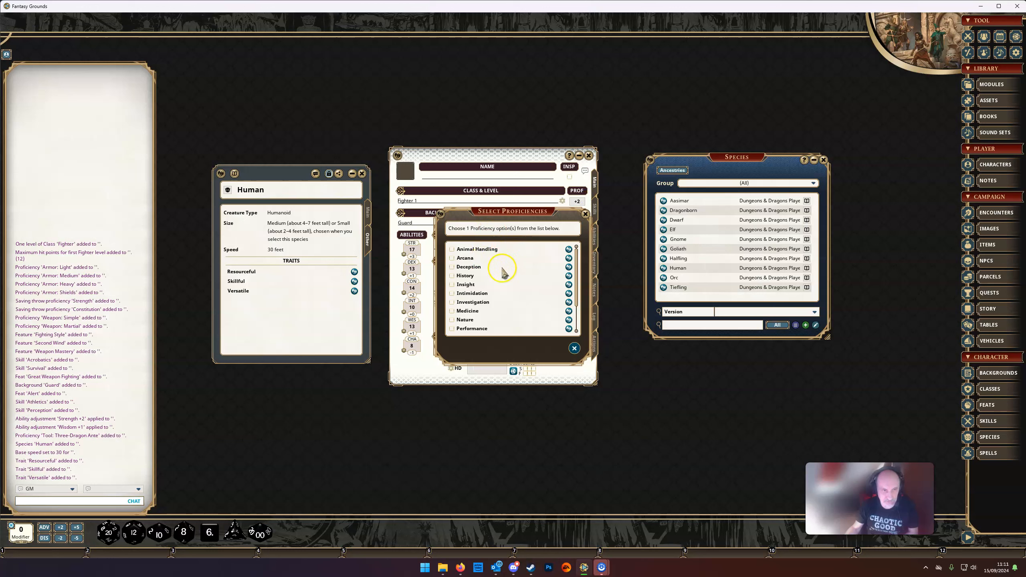
Move the proficiency selection beside the sheet, show the character's skills, and choose Arcana as the extra skill proficiency.
{"action": "left_click_drag", "start_coordinate": [517, 214], "coordinate": [697, 229]}
{"action": "left_click", "coordinate": [594, 210]}
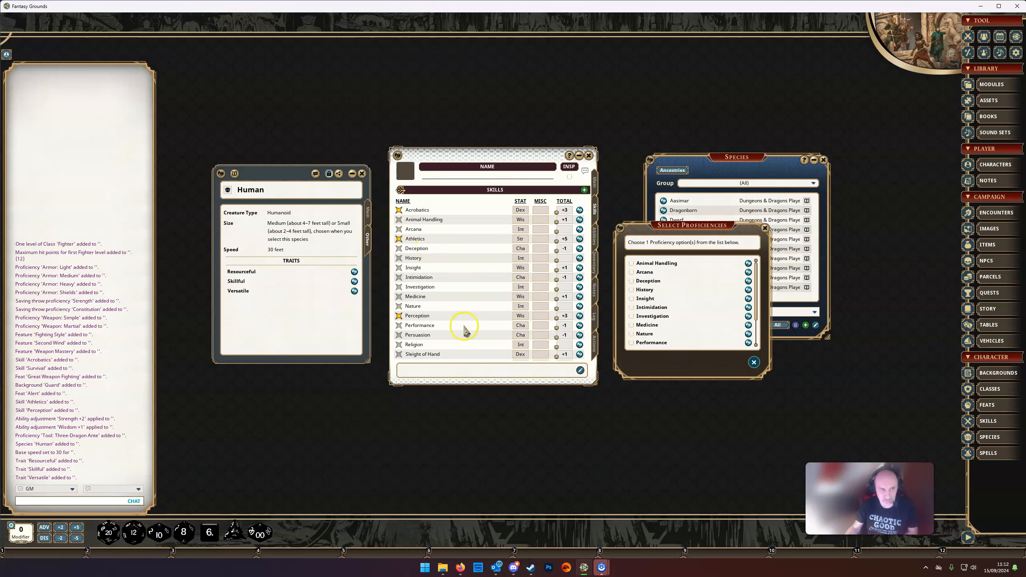
{"action": "scroll", "coordinate": [693, 285], "scroll_direction": "down", "scroll_amount": 1}
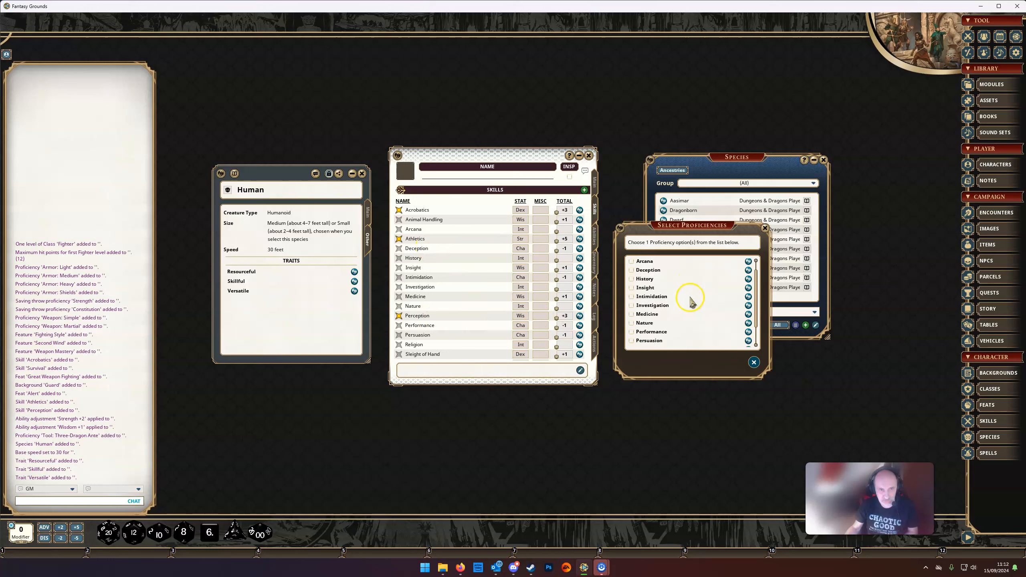
{"action": "scroll", "coordinate": [690, 299], "scroll_direction": "up", "scroll_amount": 1}
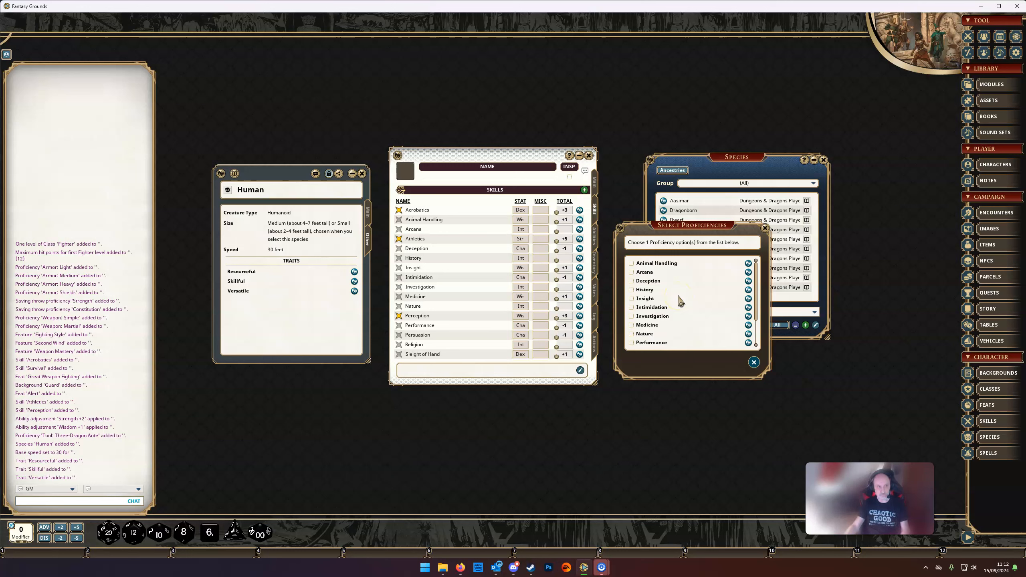
{"action": "left_click", "coordinate": [632, 272]}
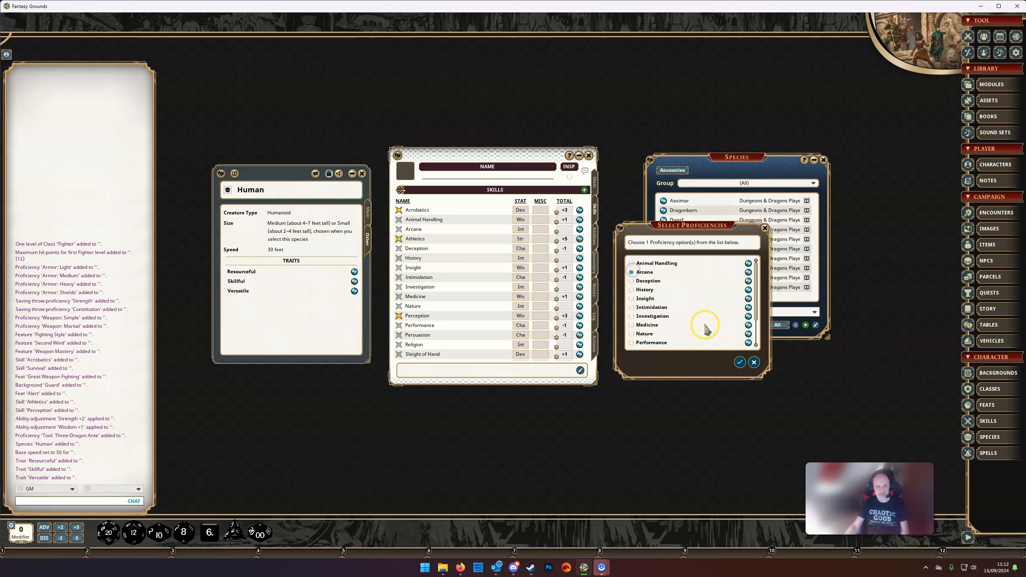
{"action": "left_click", "coordinate": [740, 363]}
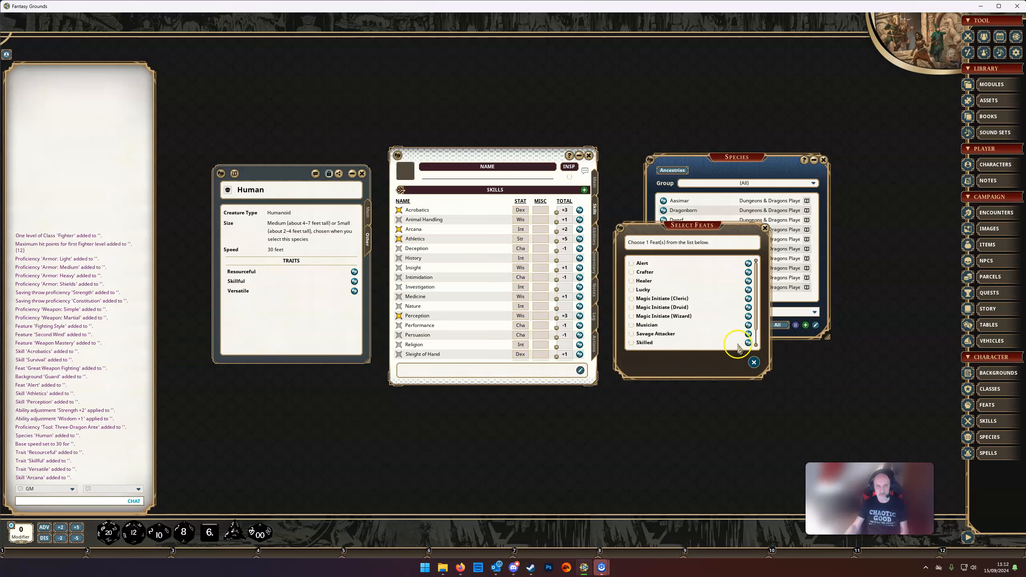
Read the description of the Human trait Versatile and close it.
{"action": "left_click_drag", "start_coordinate": [688, 229], "coordinate": [692, 231]}
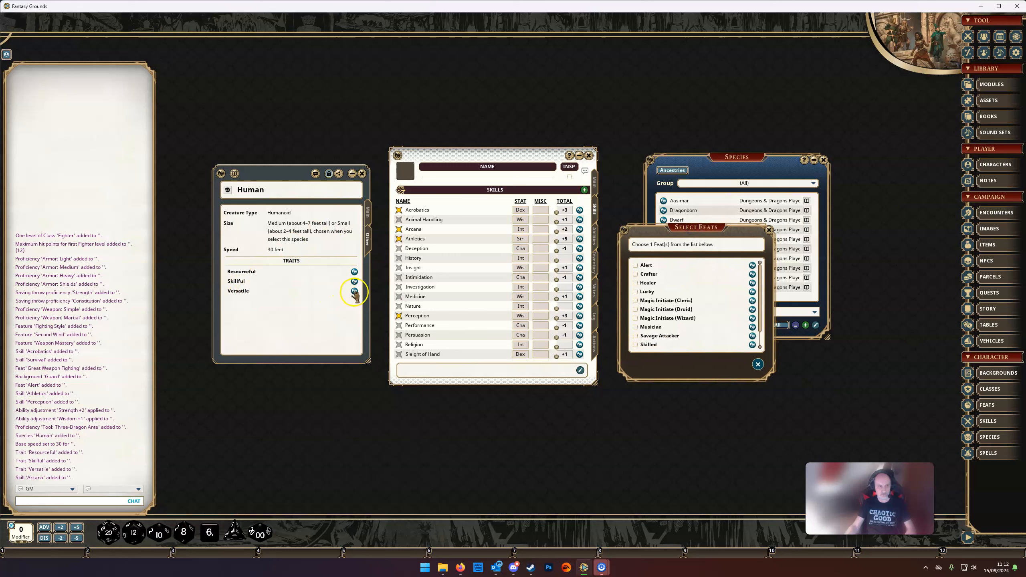
{"action": "left_click", "coordinate": [354, 291]}
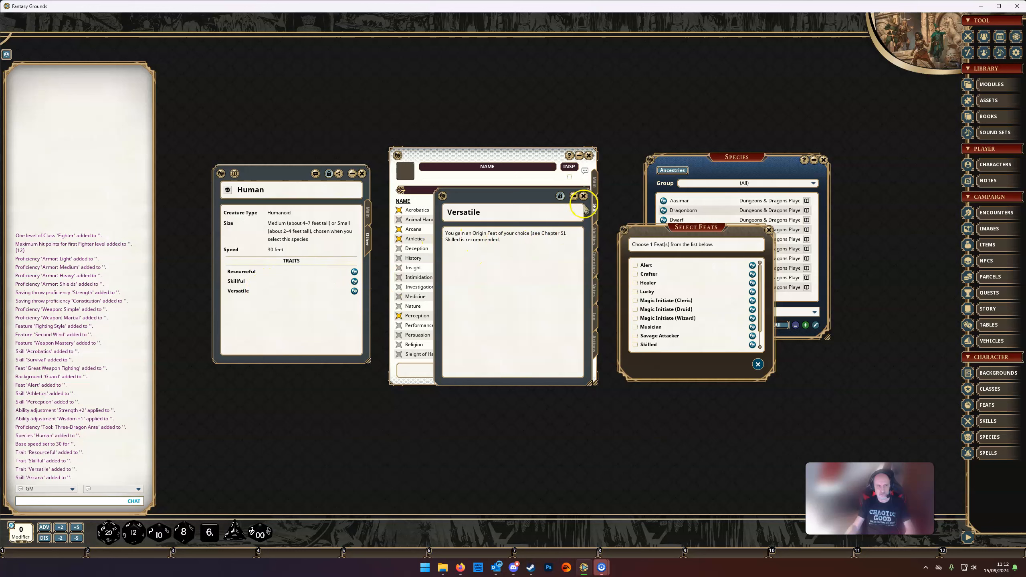
{"action": "left_click", "coordinate": [583, 196]}
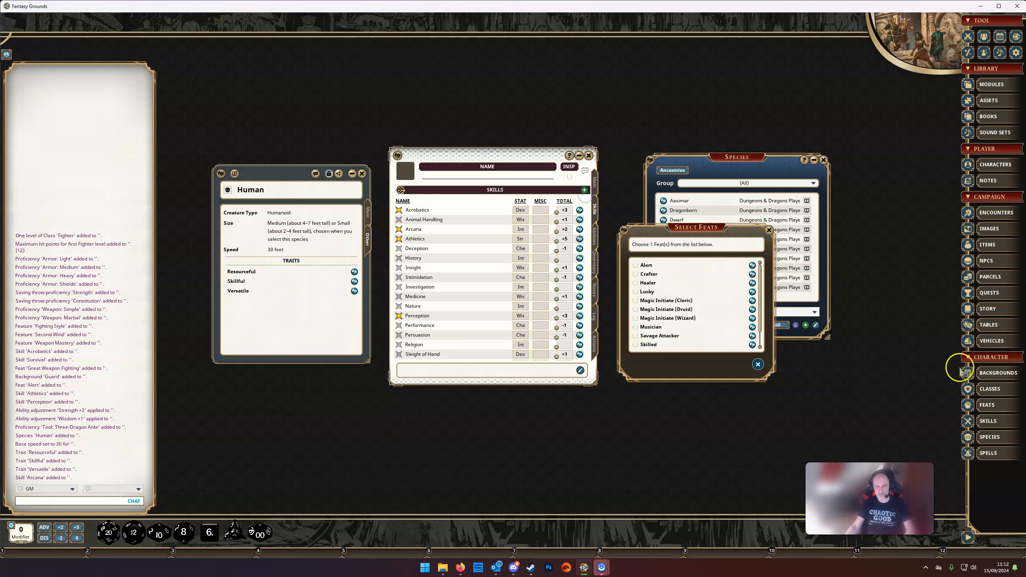
Look up the feats in the Origin category of the feats list, and close the list.
{"action": "left_click", "coordinate": [991, 404]}
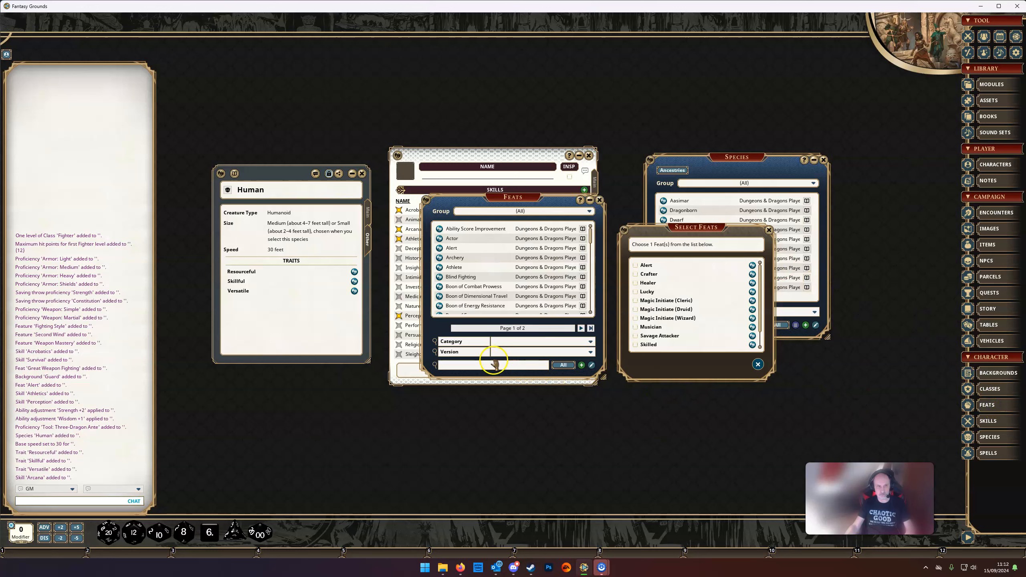
{"action": "left_click", "coordinate": [535, 342]}
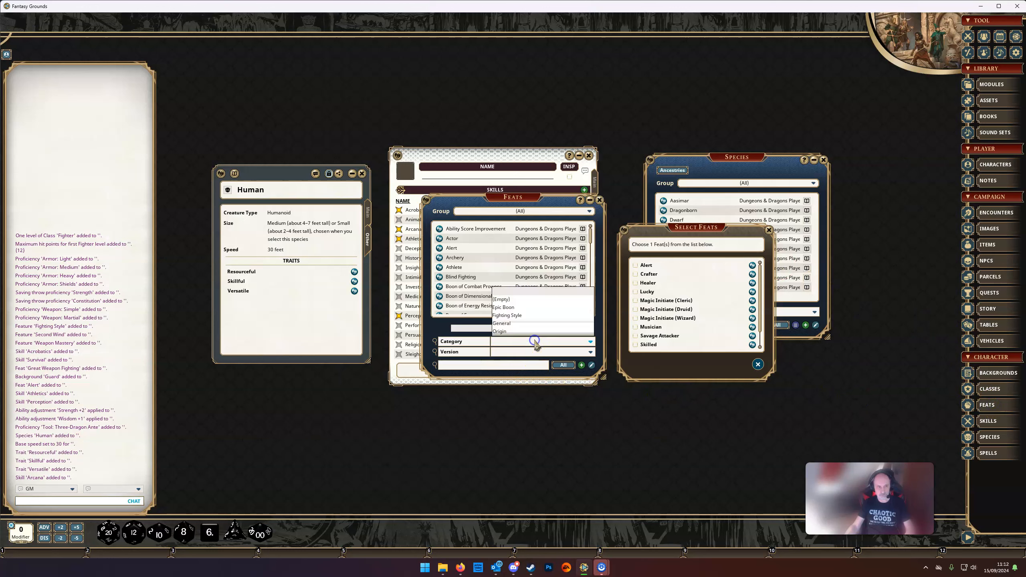
{"action": "left_click", "coordinate": [509, 332]}
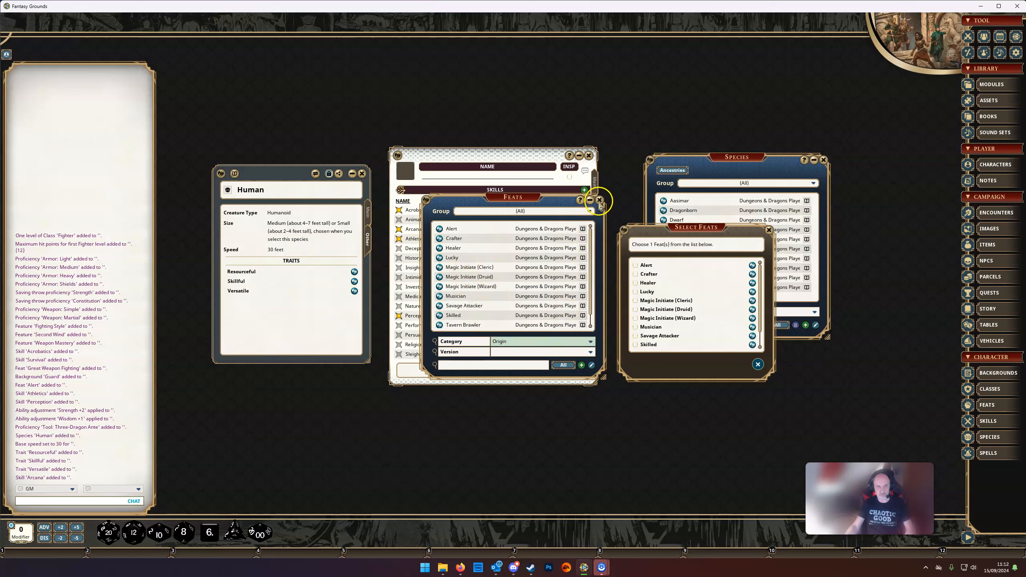
{"action": "left_click", "coordinate": [599, 199]}
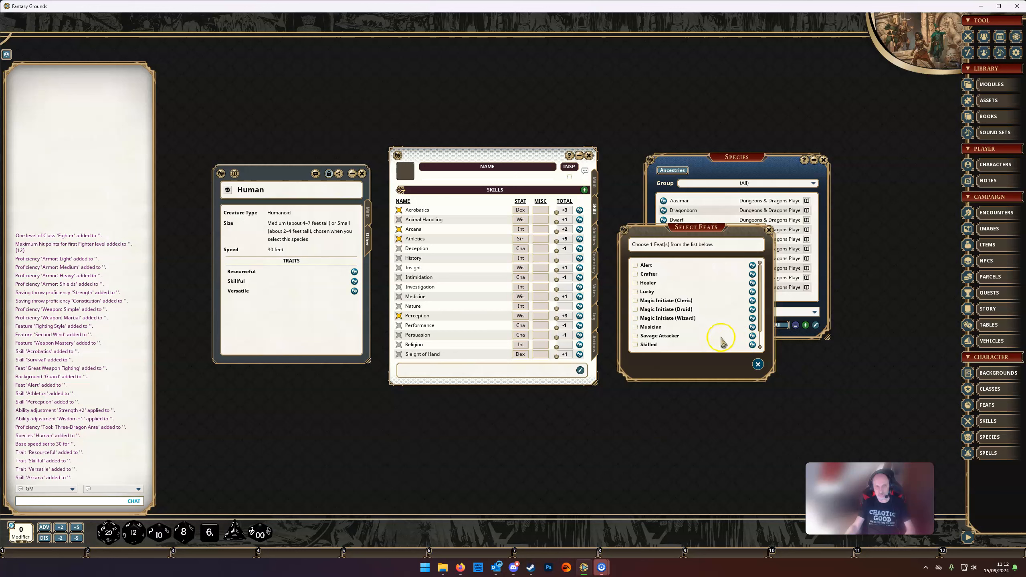
Choose Skilled as the character's Origin feat and confirm the selection.
{"action": "scroll", "coordinate": [703, 315], "scroll_direction": "down", "scroll_amount": 2}
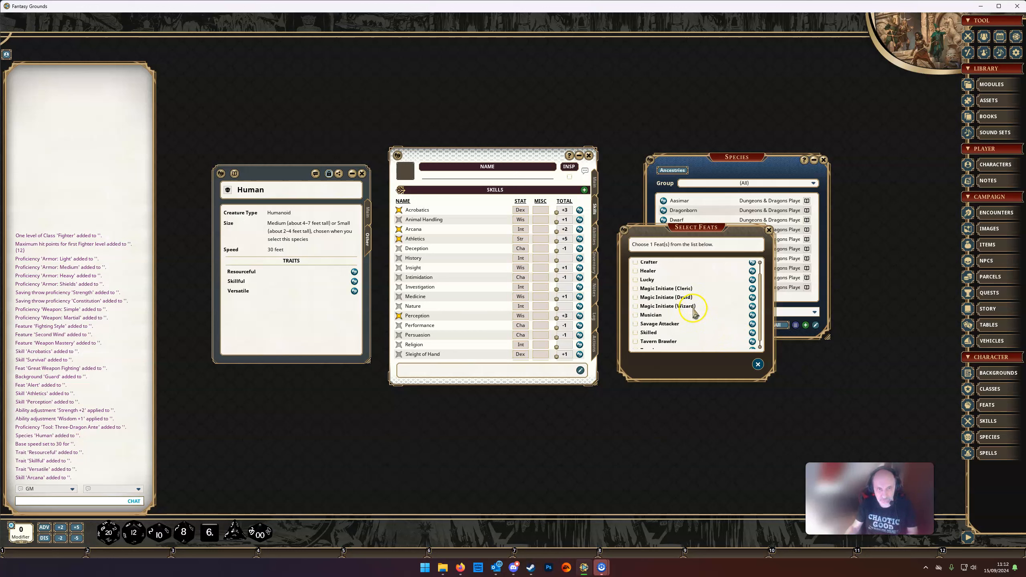
{"action": "left_click", "coordinate": [636, 327]}
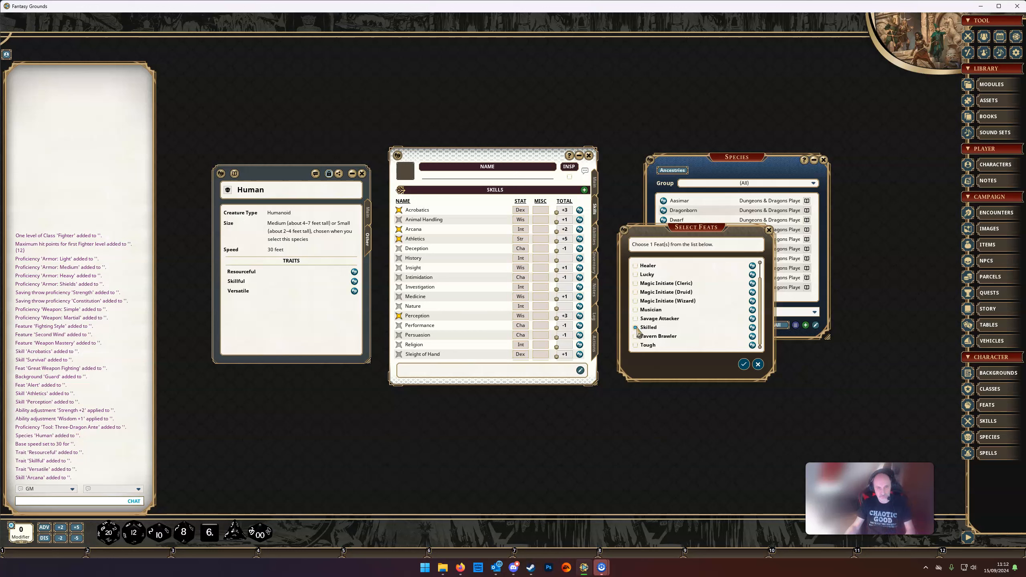
{"action": "left_click", "coordinate": [735, 373]}
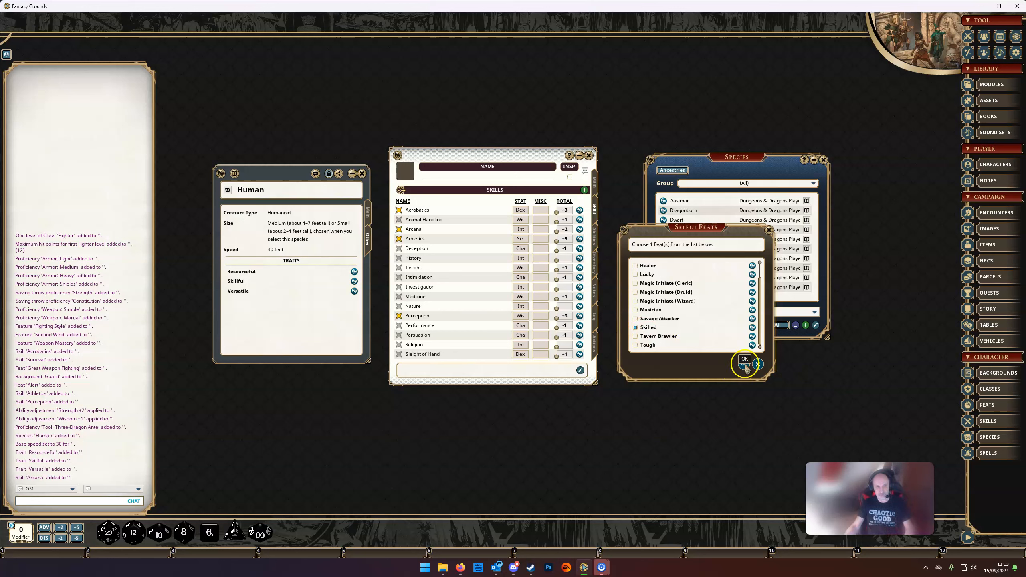
{"action": "left_click", "coordinate": [745, 365]}
Choose Animal Handling, History and Insight as the three proficiencies granted by the Skilled feat.
{"action": "left_click", "coordinate": [686, 233]}
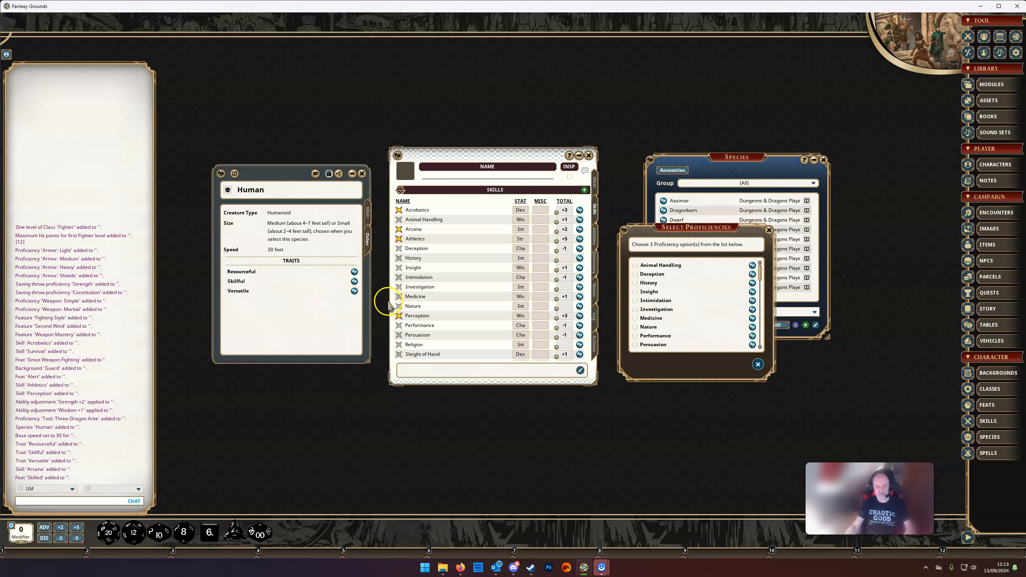
{"action": "left_click_drag", "start_coordinate": [682, 231], "coordinate": [694, 227]}
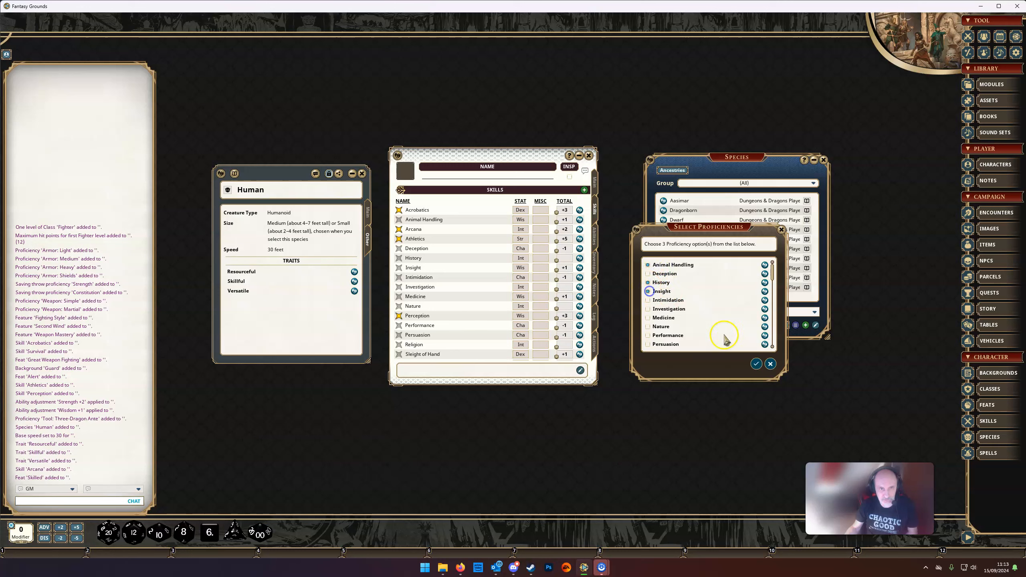
{"action": "left_click", "coordinate": [755, 364]}
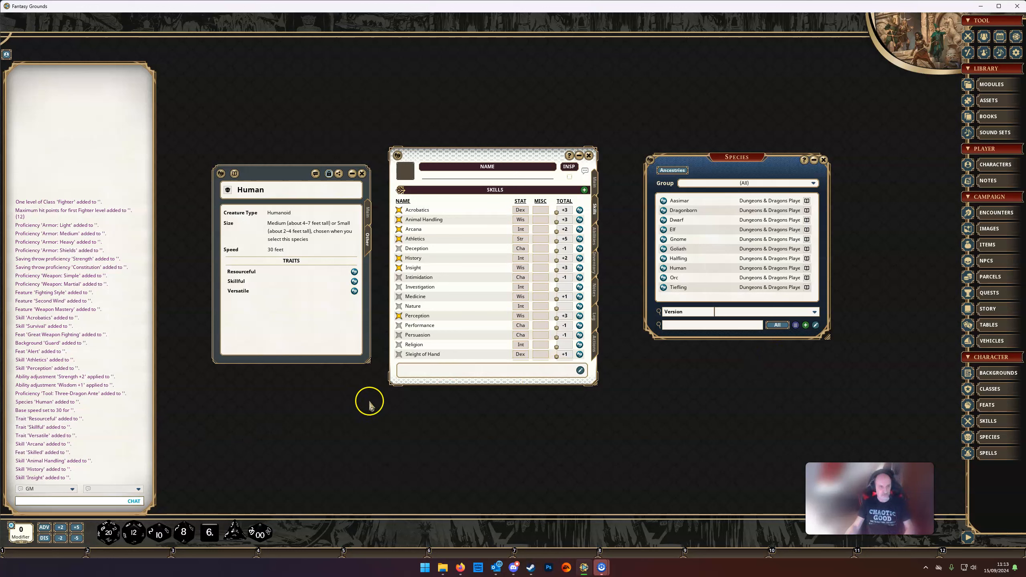
Review the character's full skills list and close the Human species details.
{"action": "scroll", "coordinate": [466, 220], "scroll_direction": "down", "scroll_amount": 2}
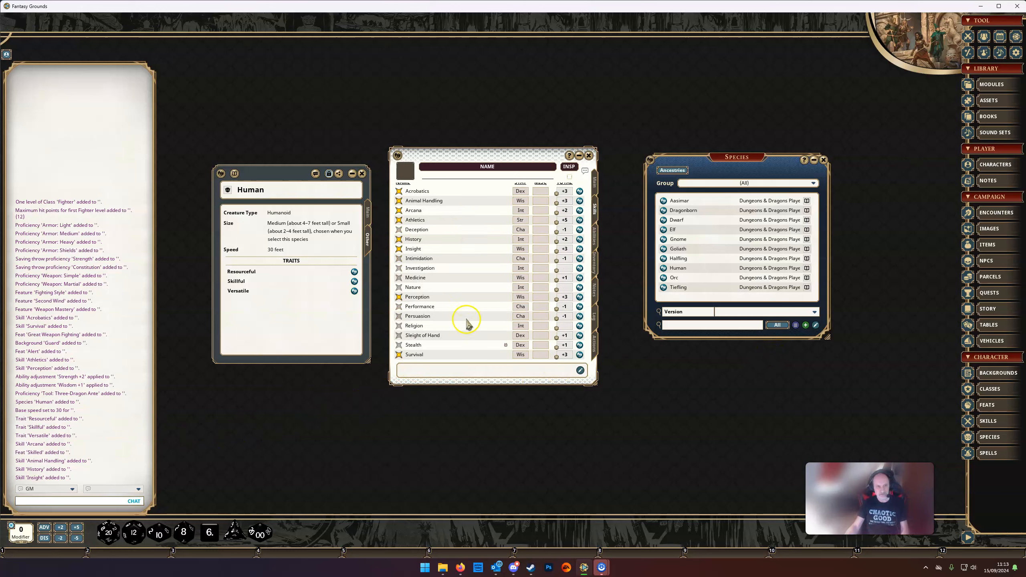
{"action": "scroll", "coordinate": [468, 323], "scroll_direction": "up", "scroll_amount": 2}
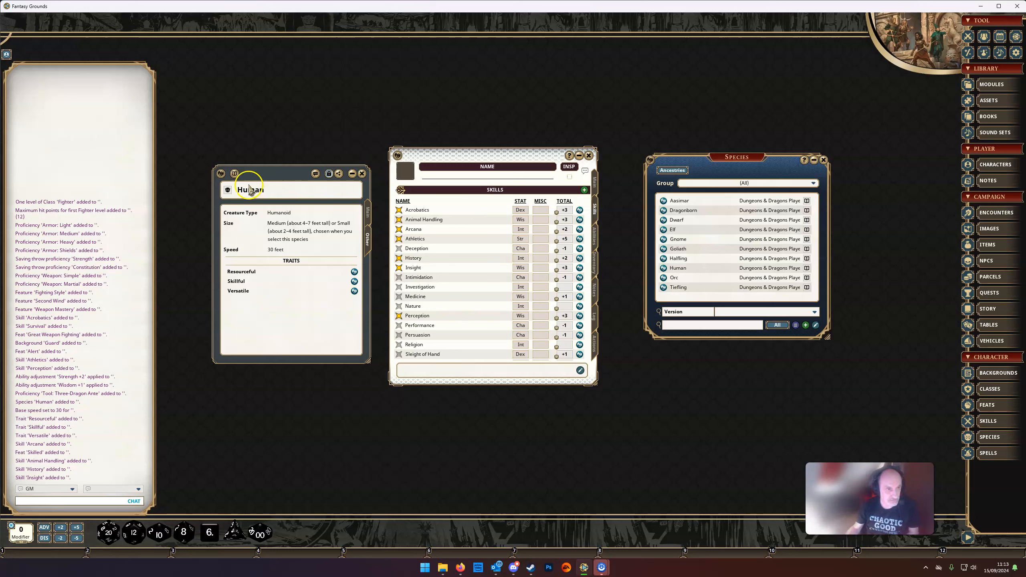
{"action": "left_click", "coordinate": [364, 174]}
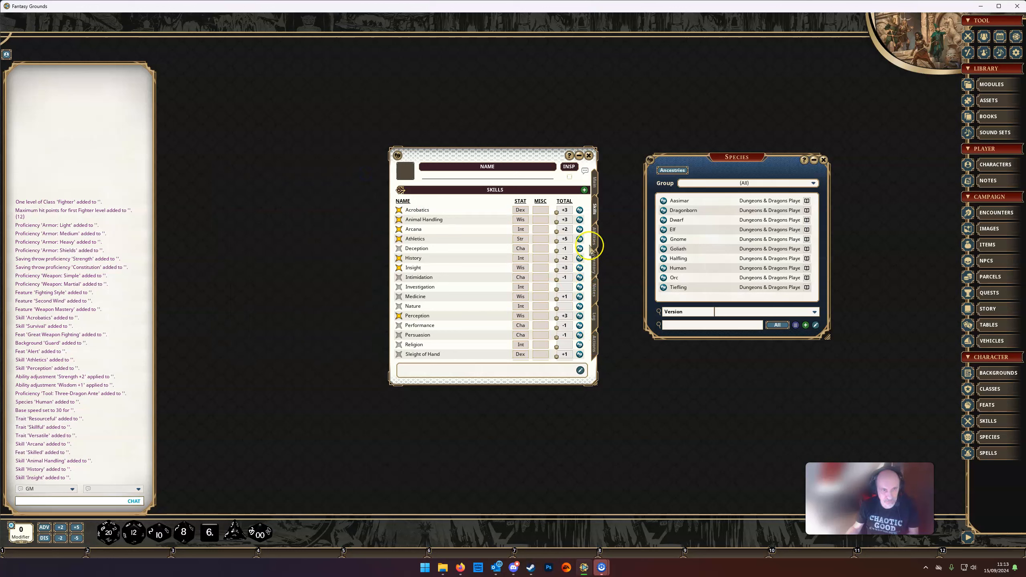
Check the character's actions and inventory pages, and return to the main sheet.
{"action": "left_click", "coordinate": [595, 342]}
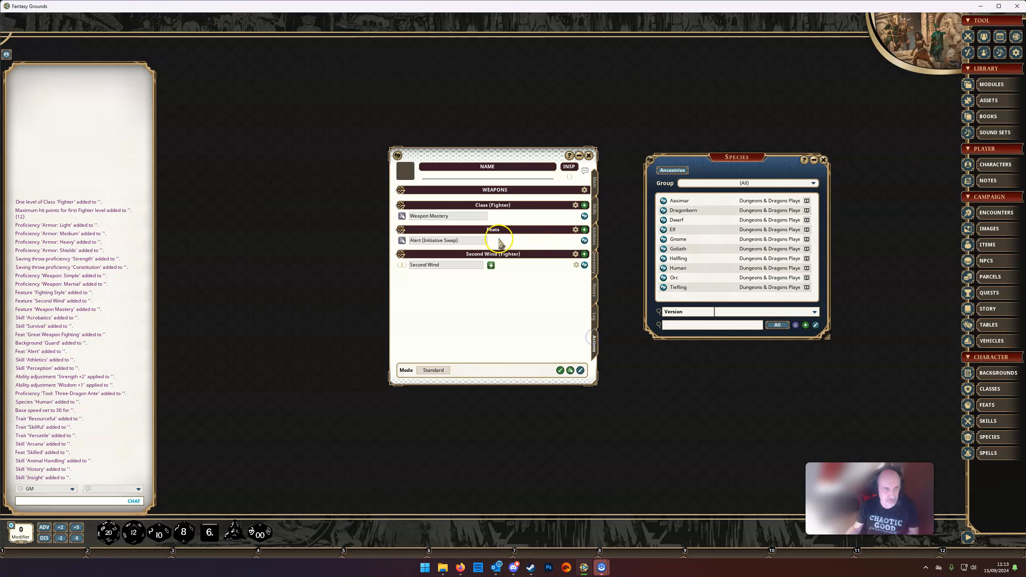
{"action": "left_click", "coordinate": [594, 265]}
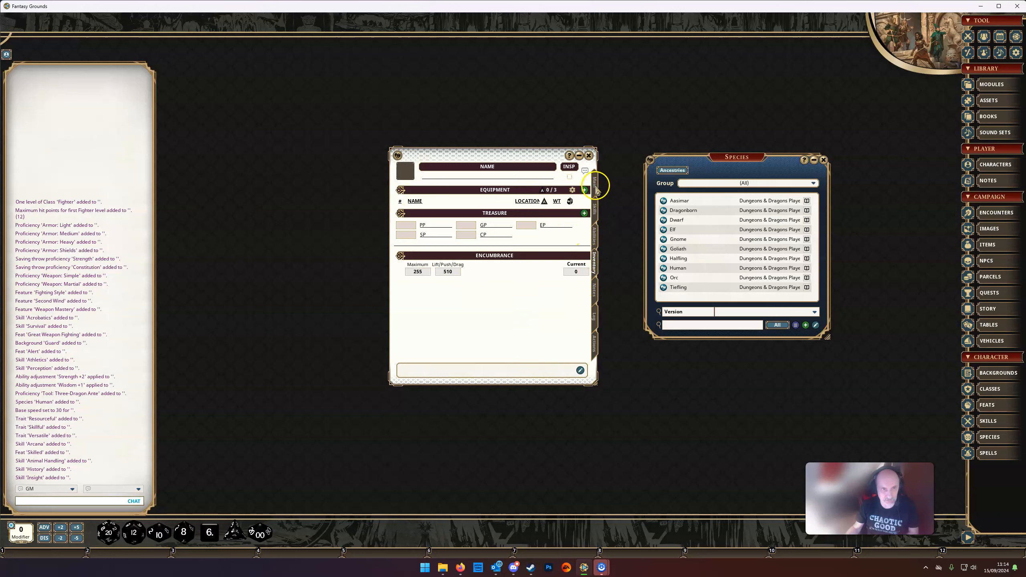
{"action": "left_click", "coordinate": [596, 184]}
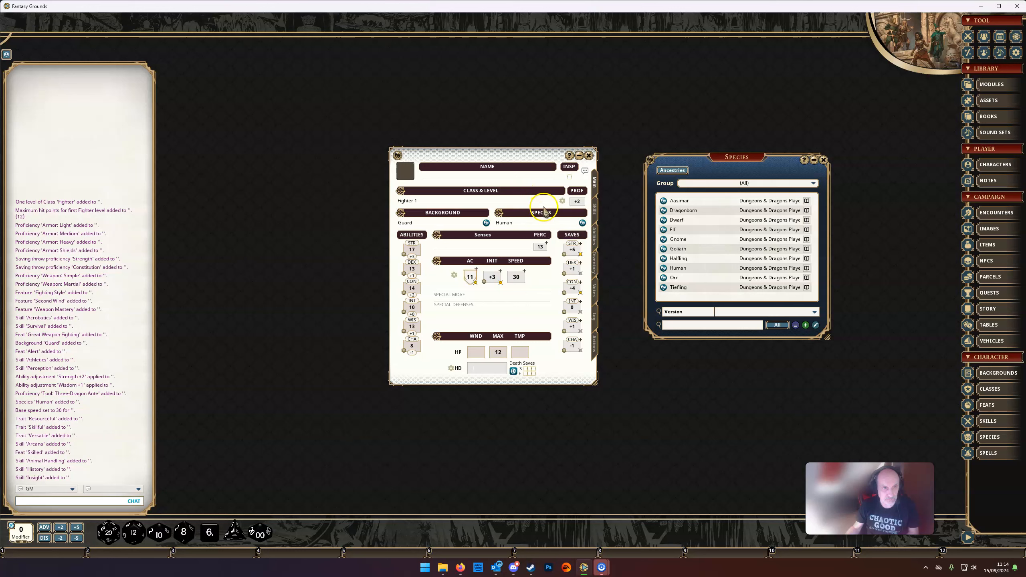
Open the Fighter class description beside the character's inventory page and read its starting equipment options.
{"action": "left_click", "coordinate": [563, 201]}
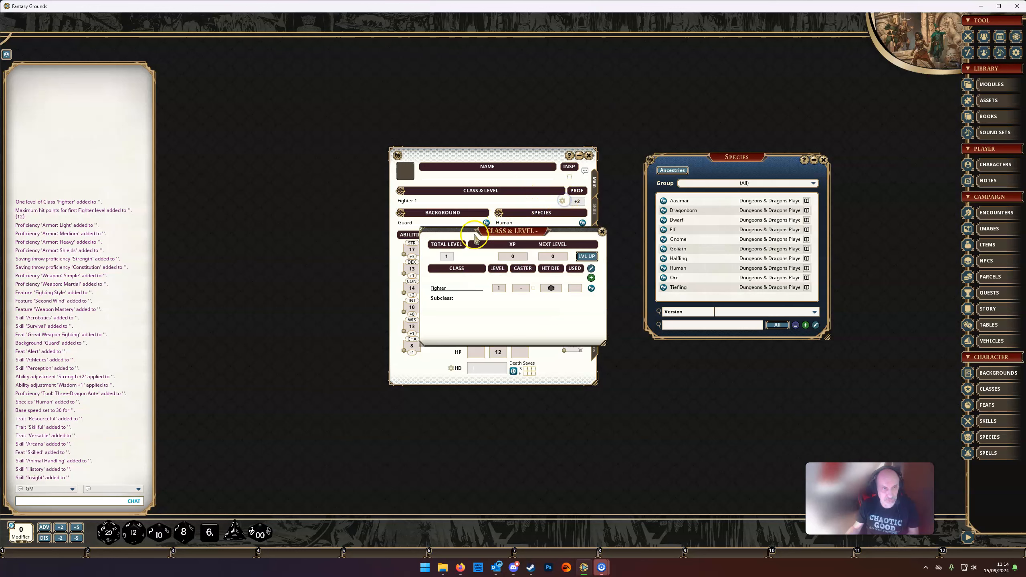
{"action": "left_click", "coordinate": [591, 288]}
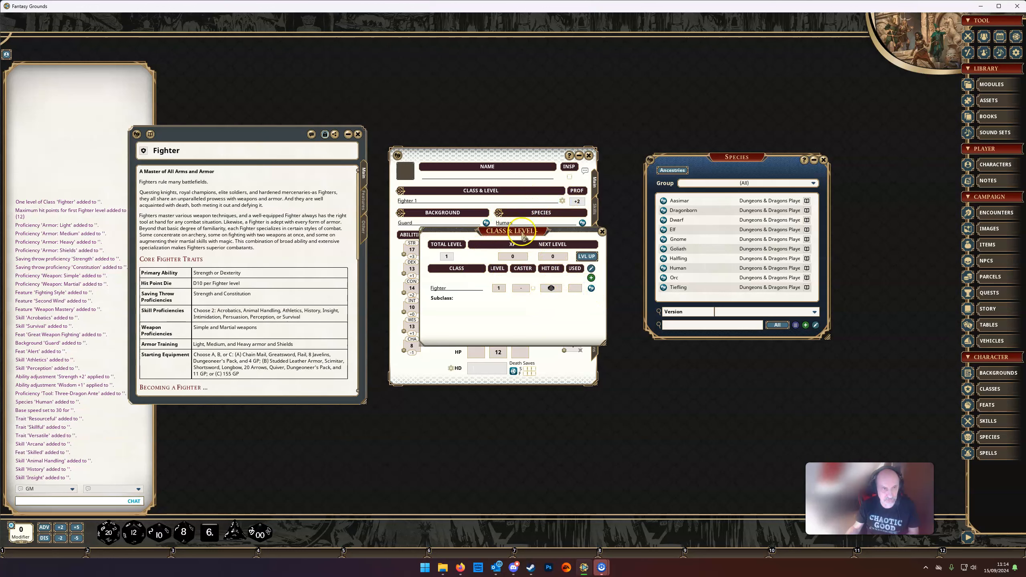
{"action": "left_click", "coordinate": [602, 232]}
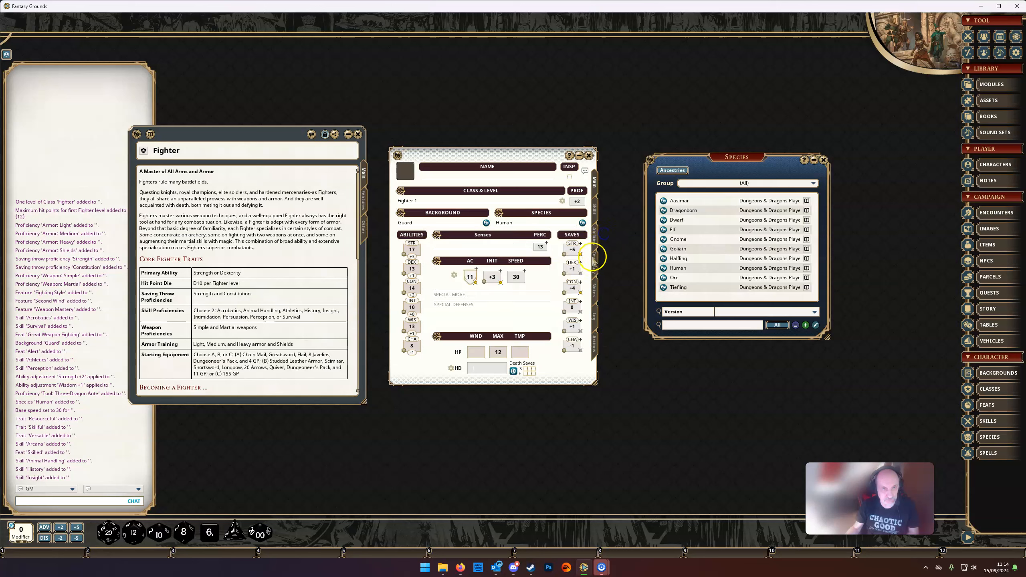
{"action": "left_click", "coordinate": [599, 265]}
{"action": "scroll", "coordinate": [263, 327], "scroll_direction": "down", "scroll_amount": 1}
{"action": "scroll", "coordinate": [195, 347], "scroll_direction": "down", "scroll_amount": 2}
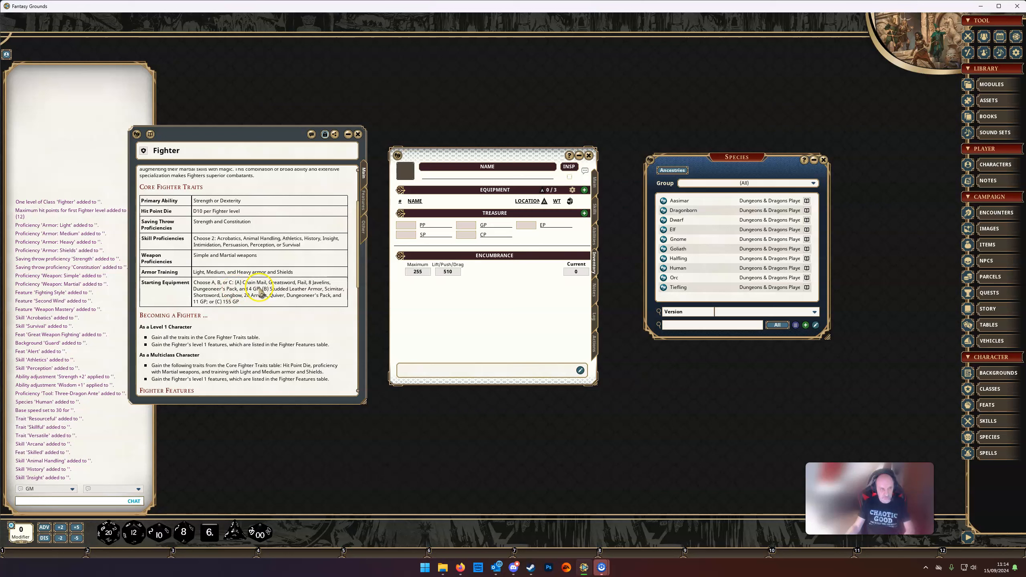
Replace the species list with the items list beside the sheet and search it for "chain".
{"action": "left_click", "coordinate": [823, 160]}
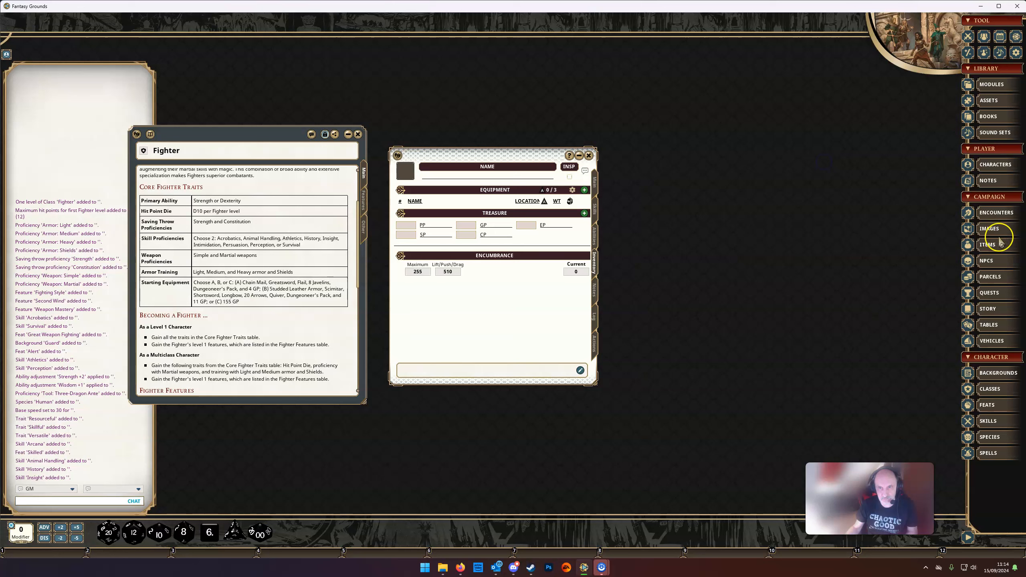
{"action": "left_click", "coordinate": [987, 244]}
{"action": "left_click_drag", "start_coordinate": [764, 221], "coordinate": [764, 151]}
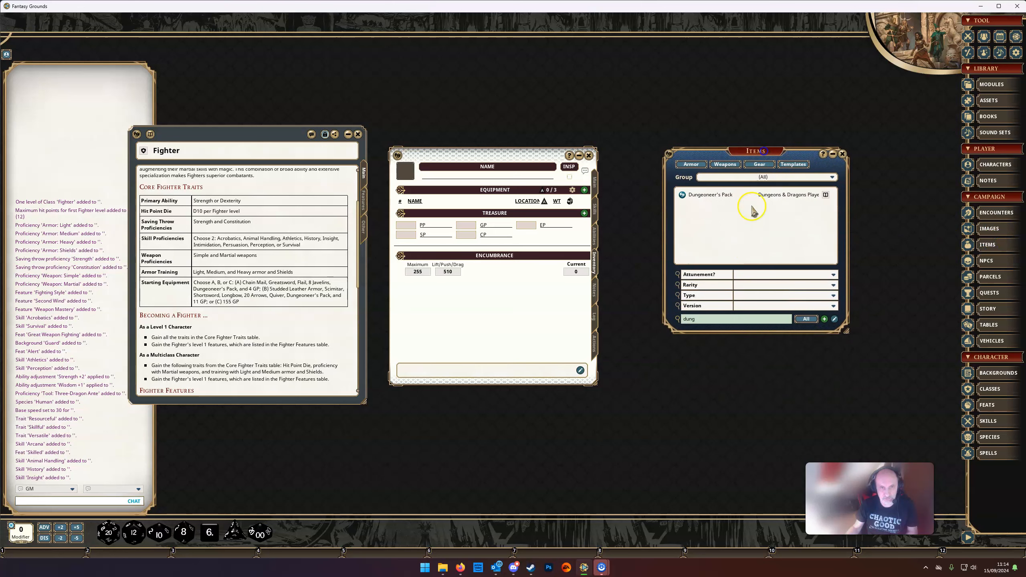
{"action": "left_click", "coordinate": [699, 319]}
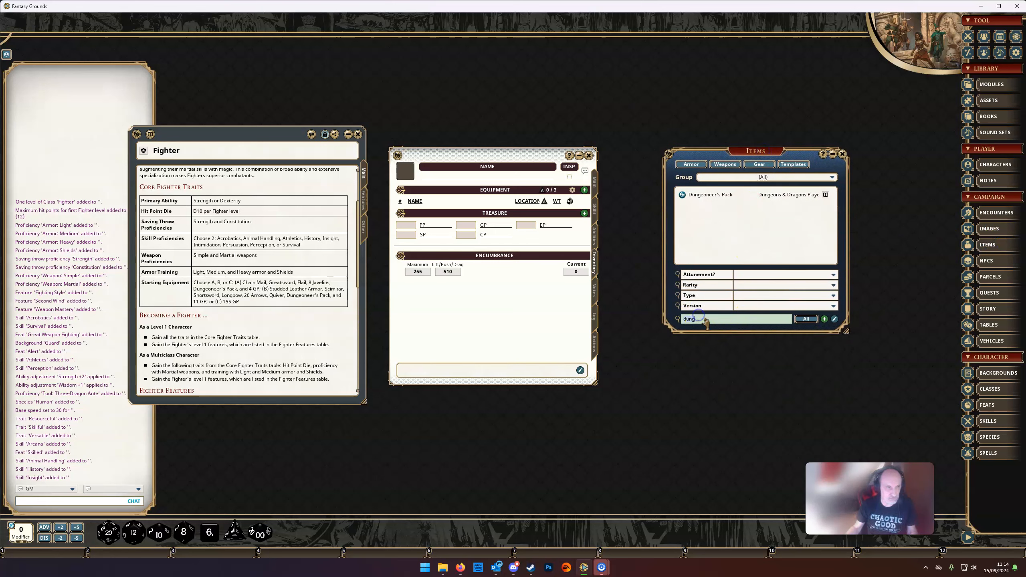
{"action": "type", "text": "cha"}
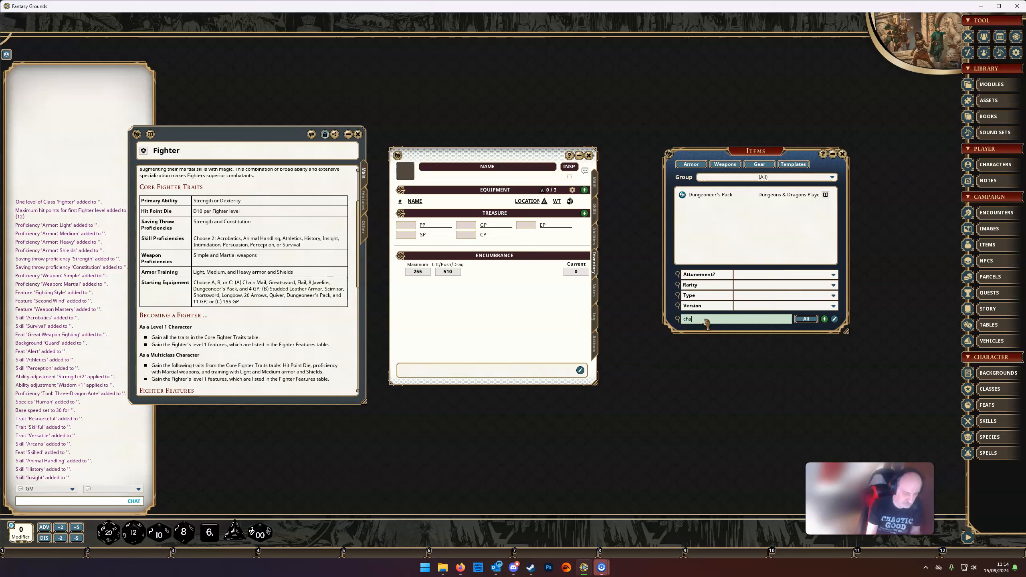
{"action": "type", "text": "in"}
Add Chain Mail to the character's equipment and check the armor class on the main sheet.
{"action": "left_click", "coordinate": [685, 209]}
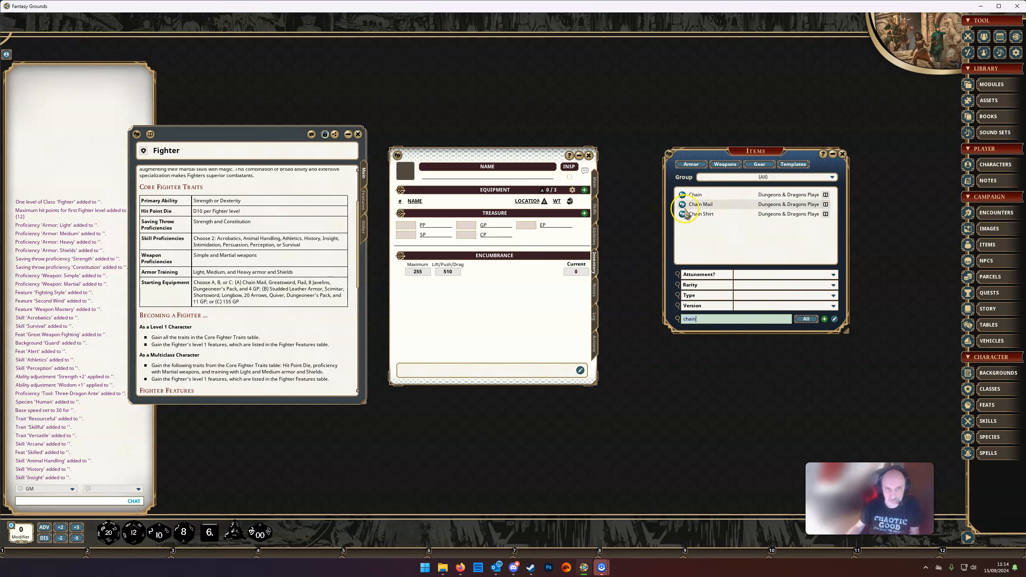
{"action": "left_click_drag", "start_coordinate": [682, 205], "coordinate": [638, 219]}
{"action": "left_click_drag", "start_coordinate": [464, 215], "coordinate": [454, 220]}
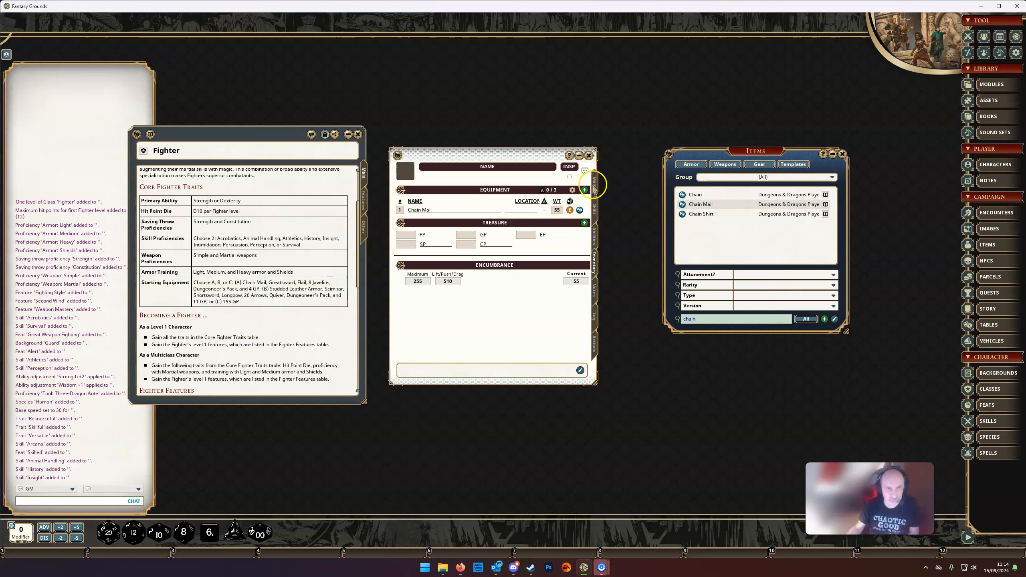
{"action": "left_click", "coordinate": [594, 184]}
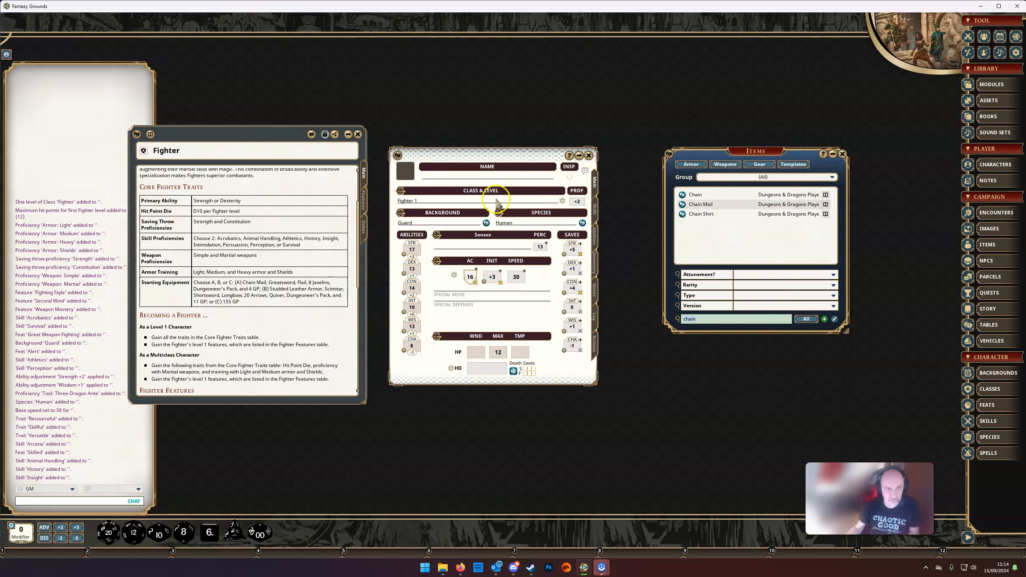
Examine how the armor class is calculated in the combat calculation details, and close them.
{"action": "left_click", "coordinate": [454, 277]}
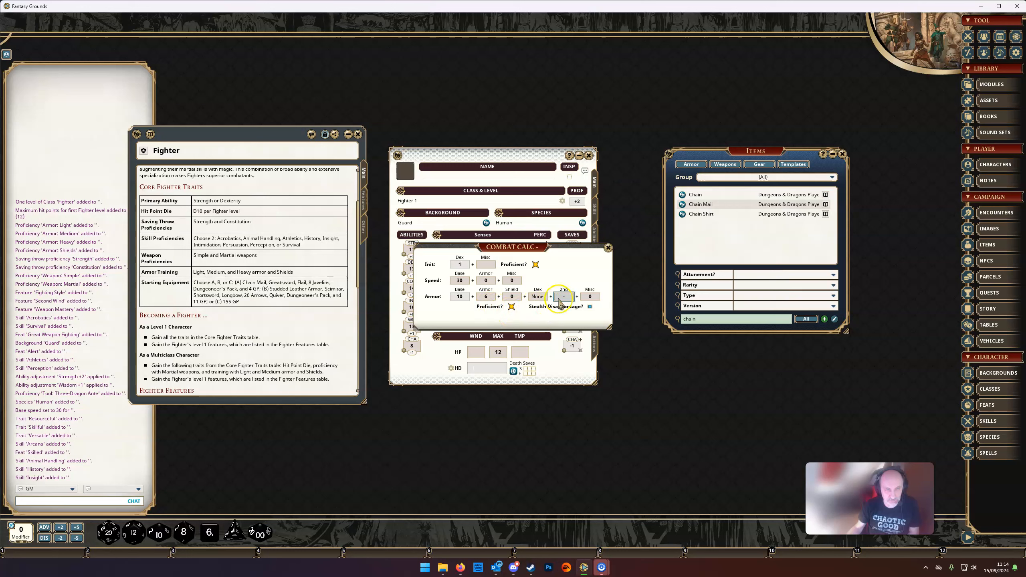
{"action": "left_click", "coordinate": [608, 247]}
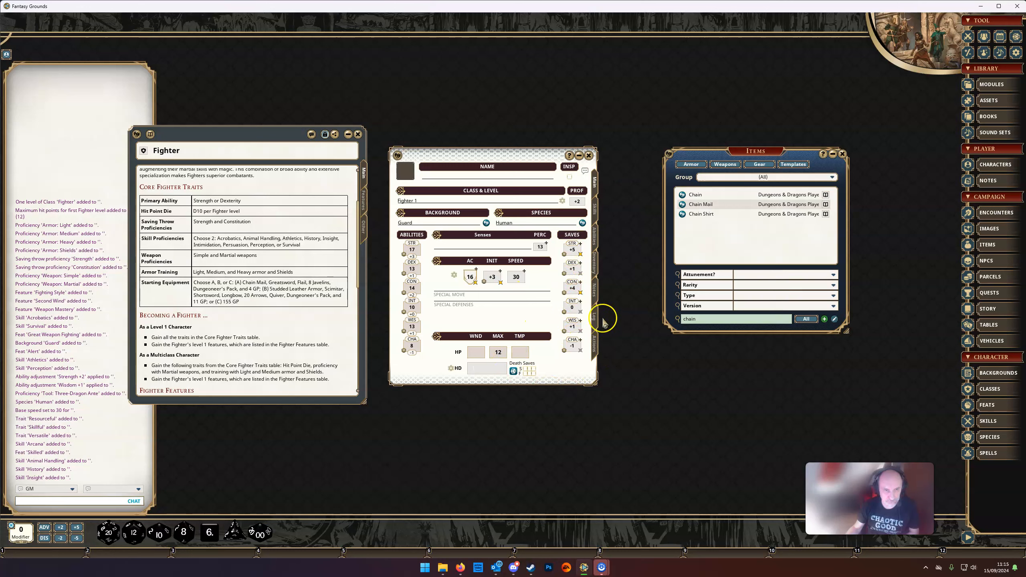
Search the items list for "great", add the Greatsword to the character's equipment, and check it among the weapons on the actions page.
{"action": "left_click", "coordinate": [595, 263]}
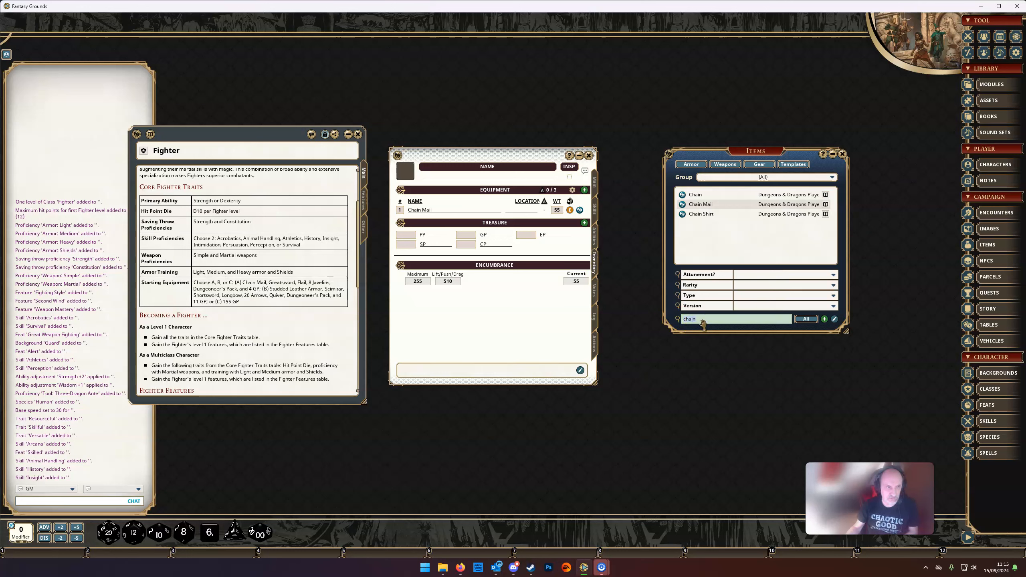
{"action": "type", "text": "great"}
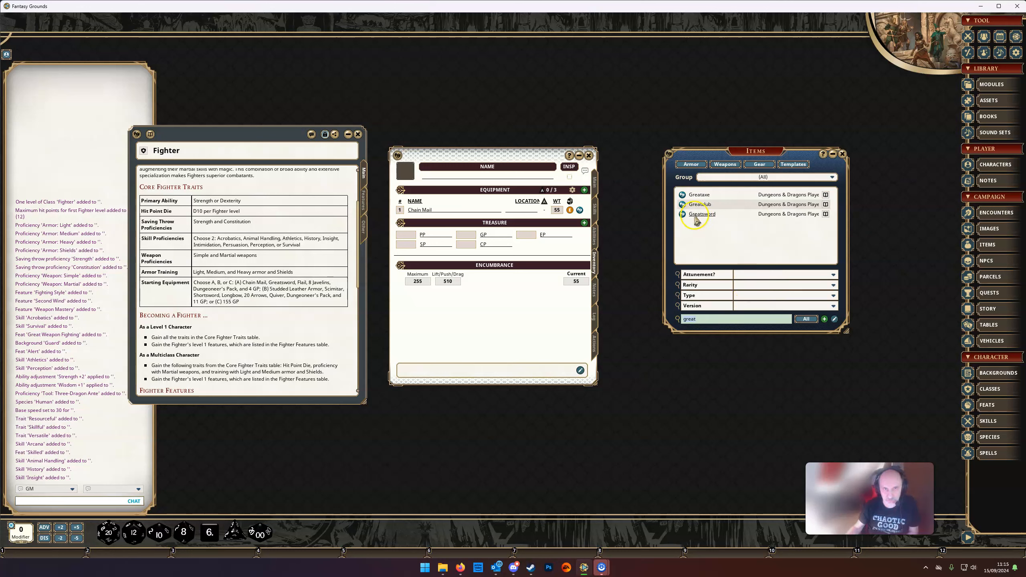
{"action": "left_click_drag", "start_coordinate": [682, 215], "coordinate": [513, 208]}
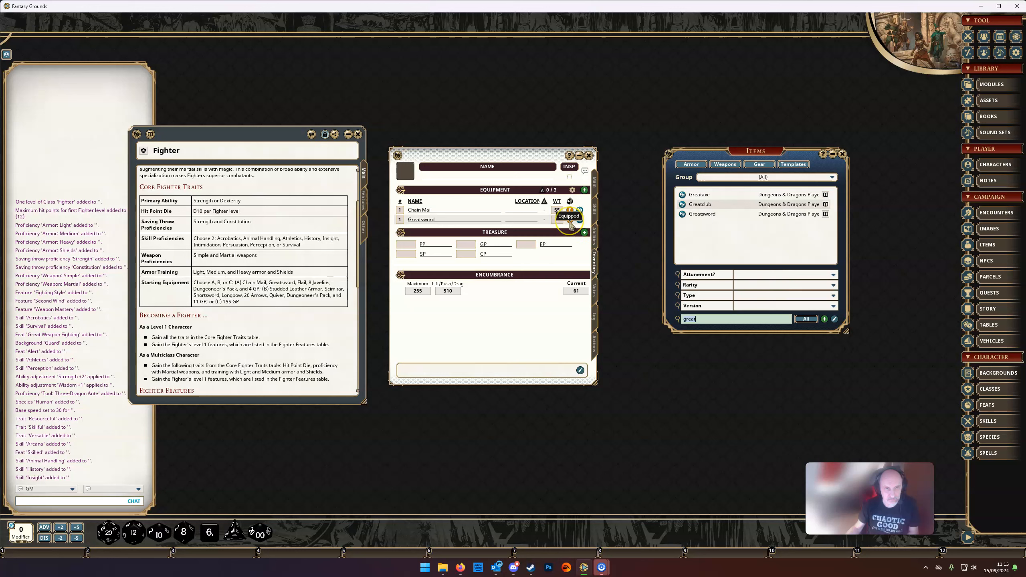
{"action": "left_click", "coordinate": [596, 339]}
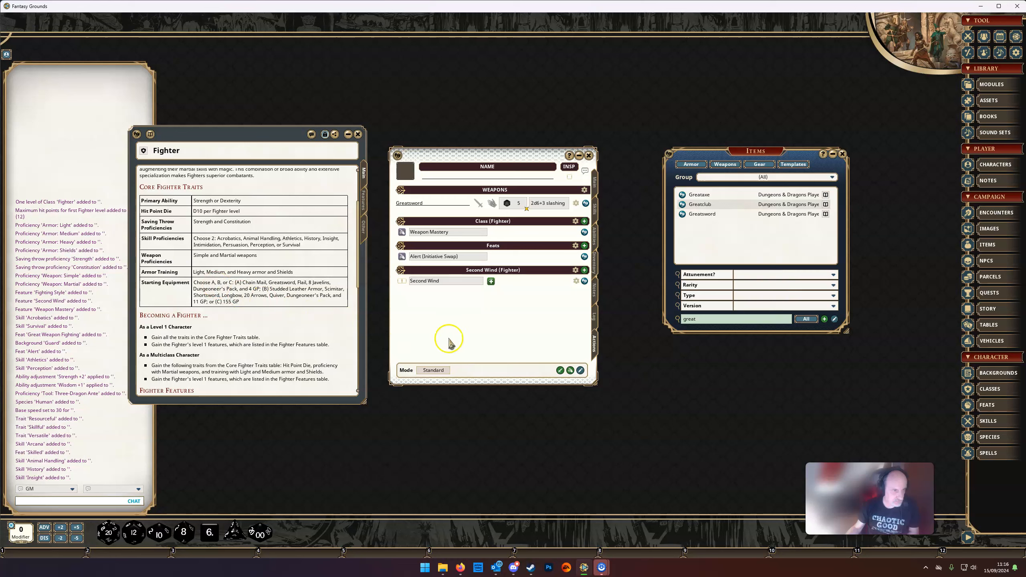
Search the items list for "dunge" and add the Dungeoneer's Pack to the character's equipment.
{"action": "key", "text": "BackSpace"}
{"action": "key", "text": "BackSpace"}
{"action": "key", "text": "BackSpace"}
{"action": "key", "text": "BackSpace"}
{"action": "key", "text": "BackSpace"}
{"action": "type", "text": "dunge"}
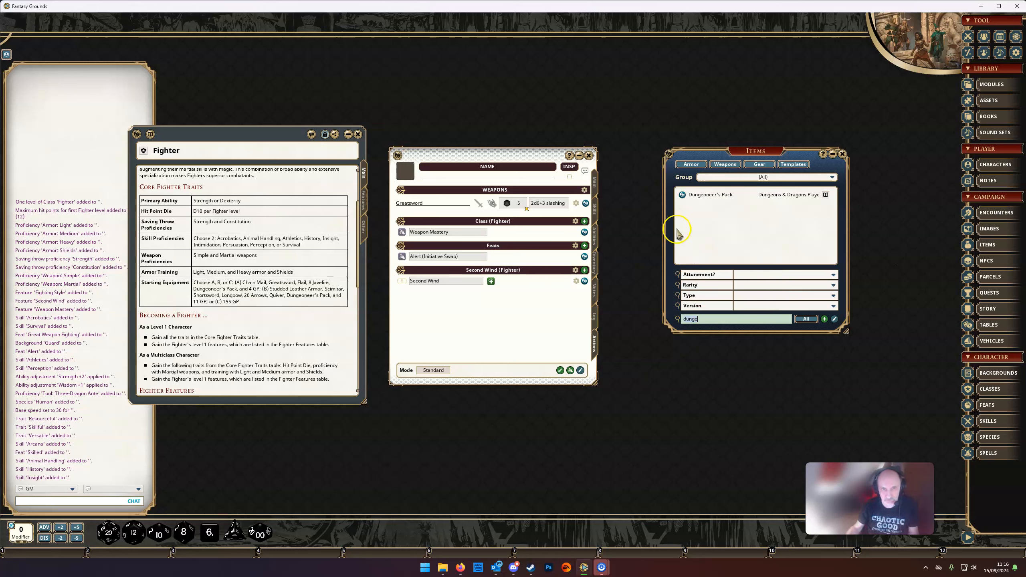
{"action": "left_click", "coordinate": [595, 262]}
{"action": "left_click_drag", "start_coordinate": [681, 197], "coordinate": [682, 197]}
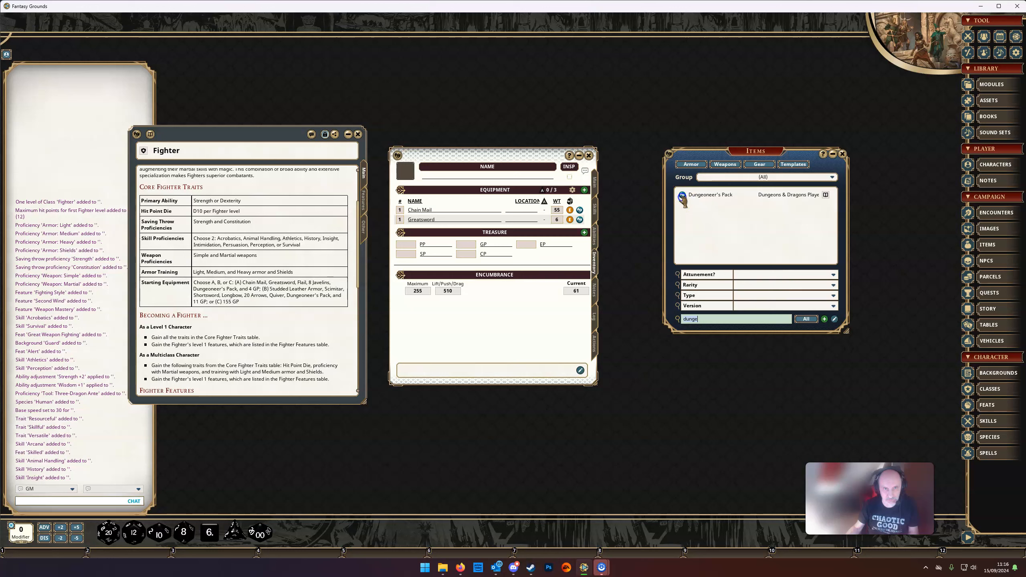
{"action": "left_click_drag", "start_coordinate": [490, 216], "coordinate": [490, 217]}
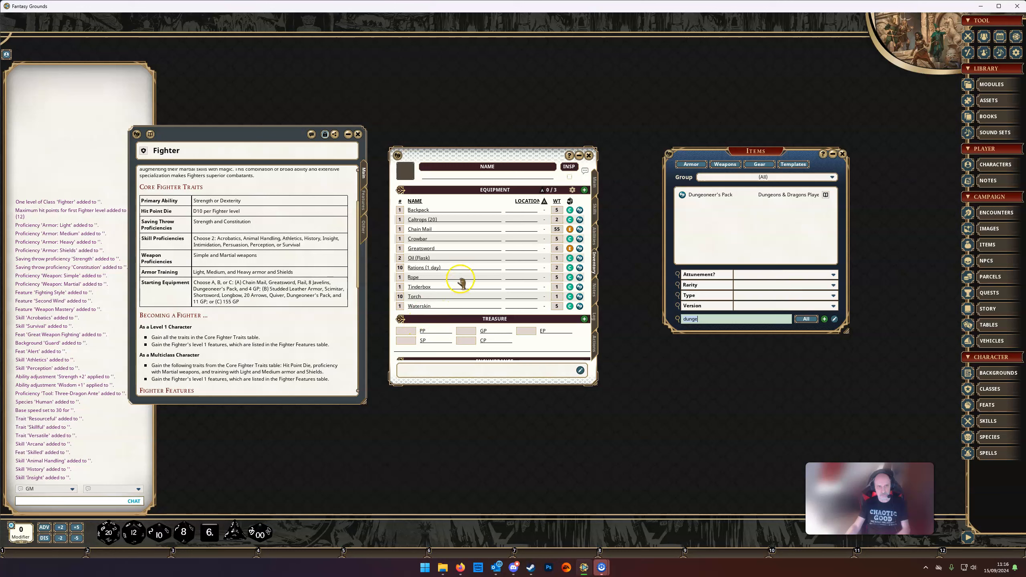
Open the Dungeoneer's Pack record beside the sheet, review its included items, and close it.
{"action": "left_click", "coordinate": [682, 196]}
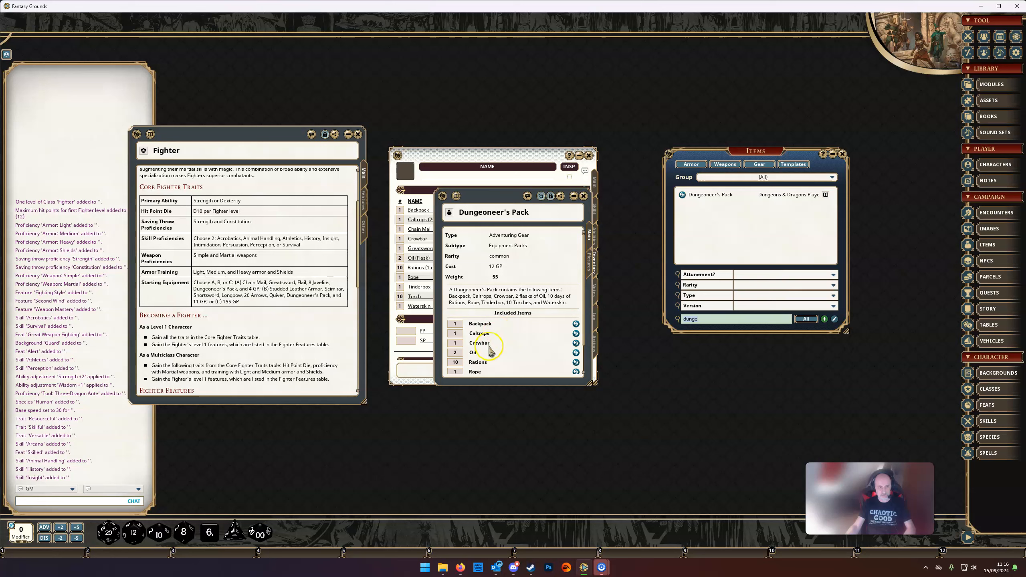
{"action": "left_click_drag", "start_coordinate": [509, 197], "coordinate": [688, 198]}
{"action": "scroll", "coordinate": [682, 356], "scroll_direction": "down", "scroll_amount": 3}
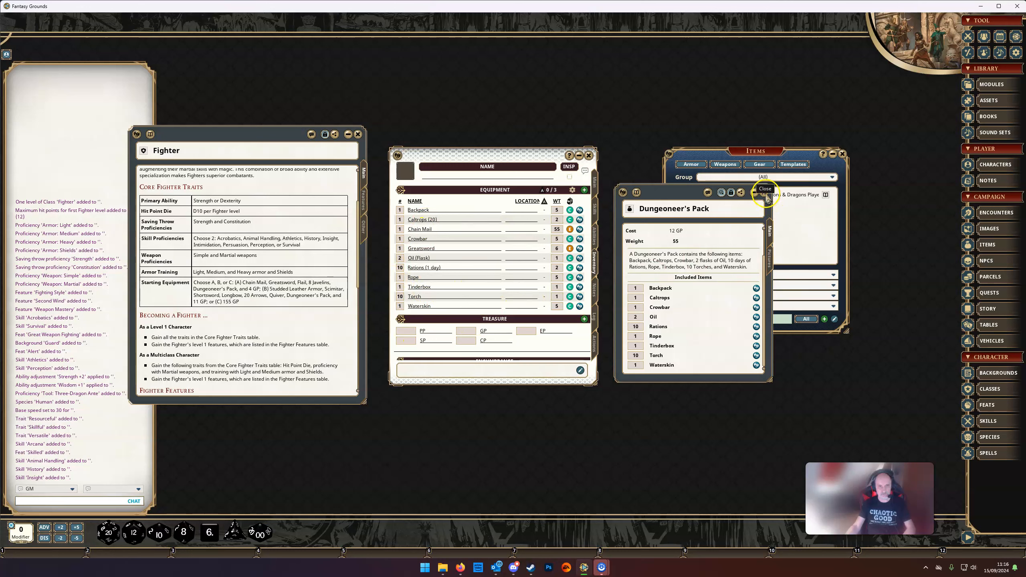
{"action": "left_click", "coordinate": [765, 194]}
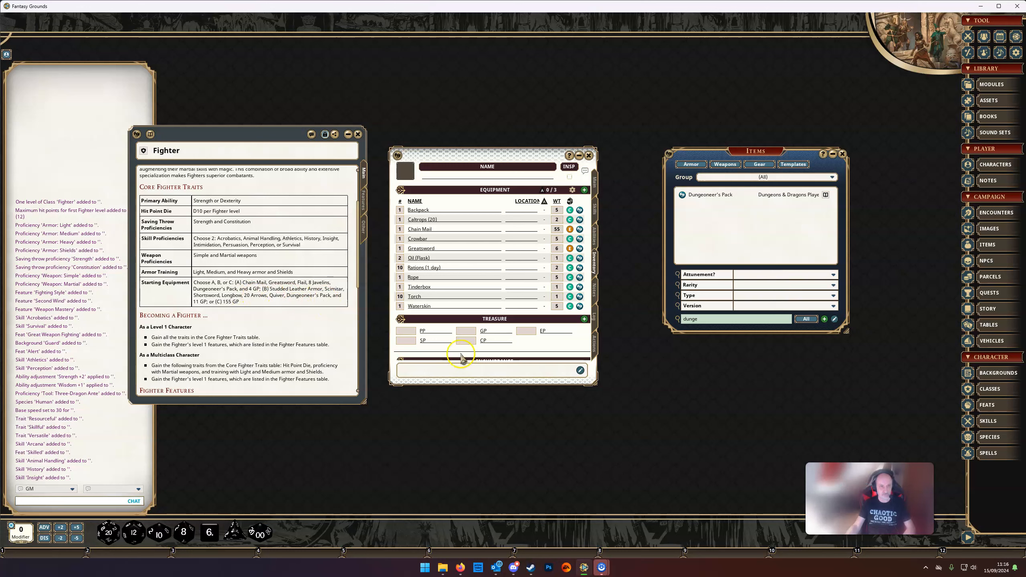
Record 4 GP in the character's treasure and enter the character's name on the sheet.
{"action": "left_click", "coordinate": [467, 331]}
{"action": "type", "text": "4"}
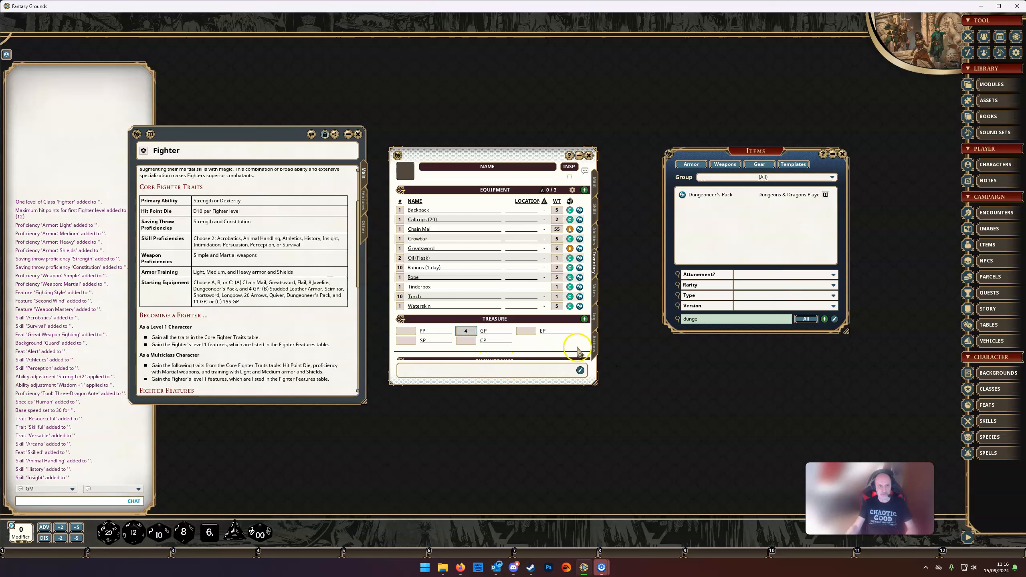
{"action": "left_click", "coordinate": [596, 345]}
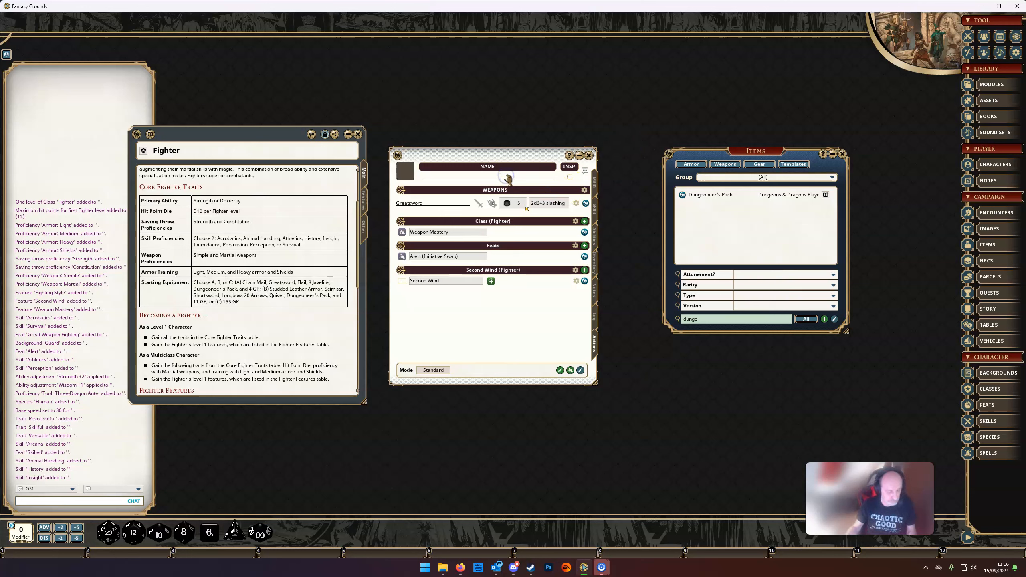
{"action": "type", "text": "Bob"}
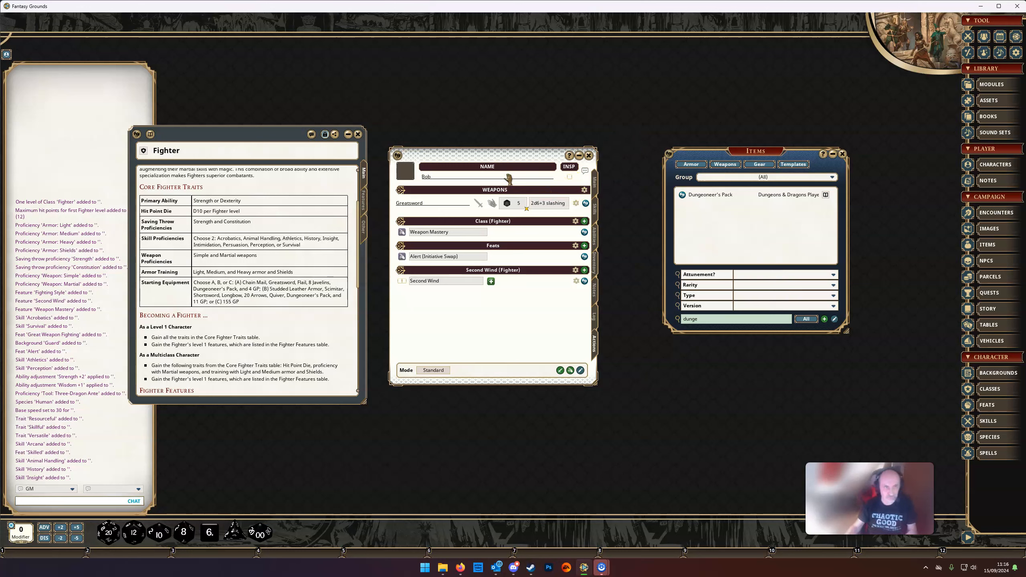
Look through the character's portrait and flat token selection options, closing them without choosing an image.
{"action": "left_click", "coordinate": [409, 176]}
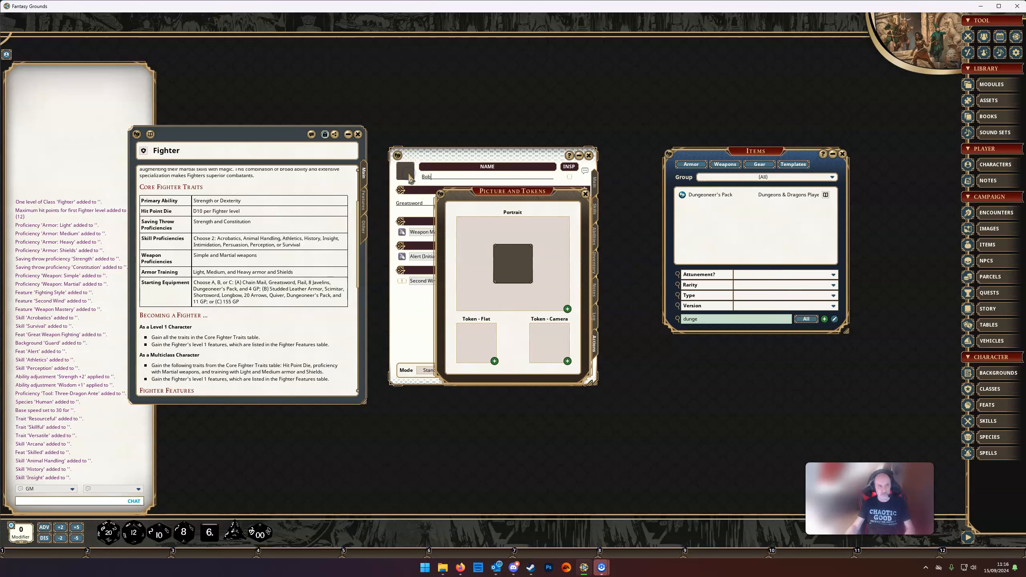
{"action": "left_click", "coordinate": [509, 262]}
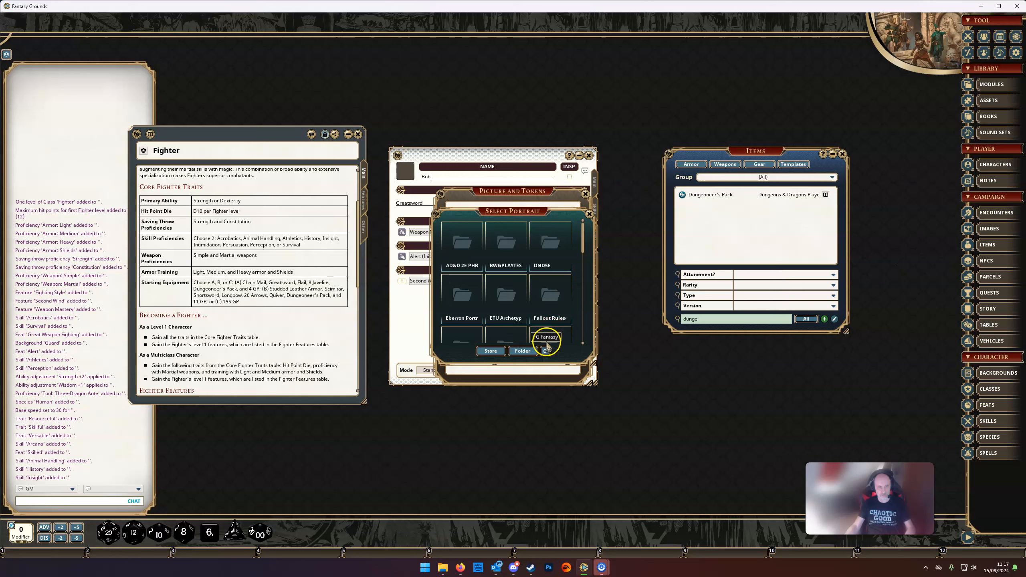
{"action": "scroll", "coordinate": [559, 327], "scroll_direction": "down", "scroll_amount": 1}
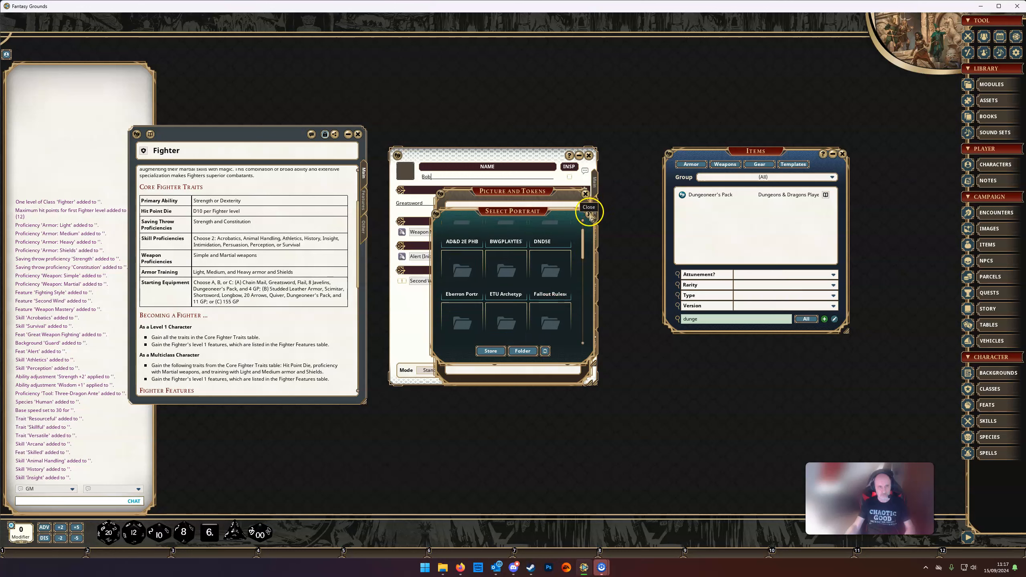
{"action": "left_click", "coordinate": [589, 213]}
{"action": "left_click", "coordinate": [543, 357]}
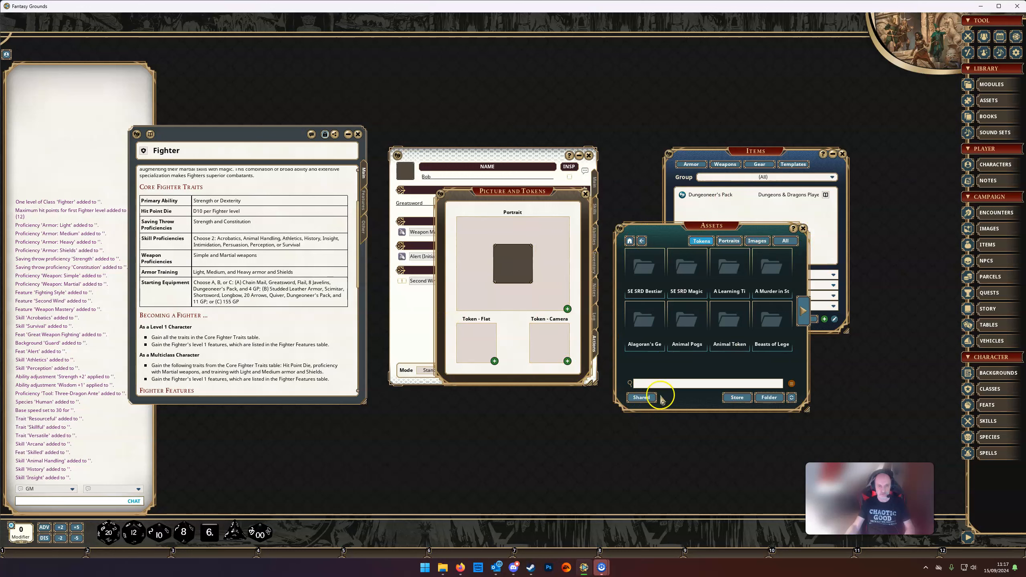
{"action": "left_click", "coordinate": [806, 231]}
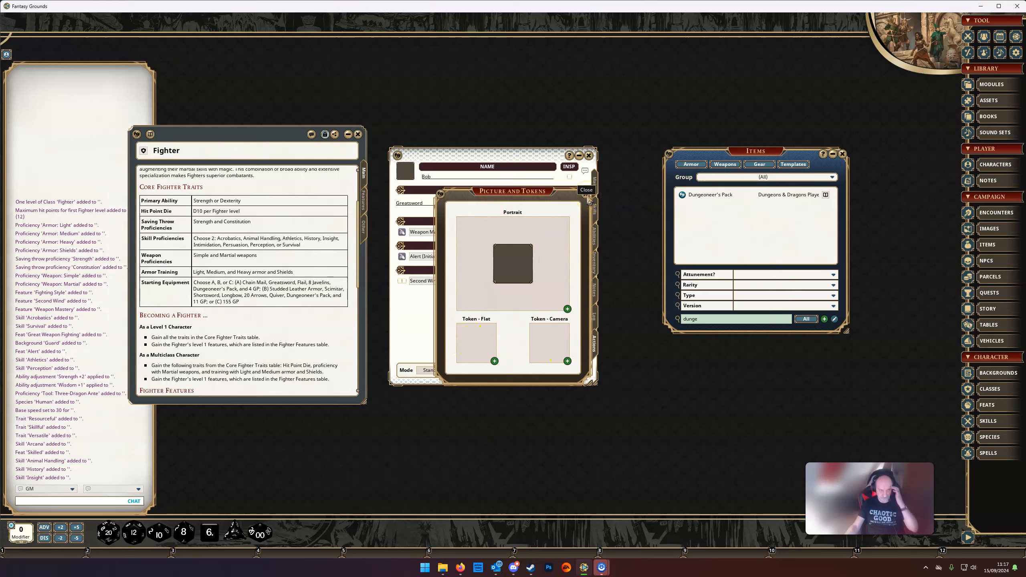
{"action": "left_click", "coordinate": [587, 198]}
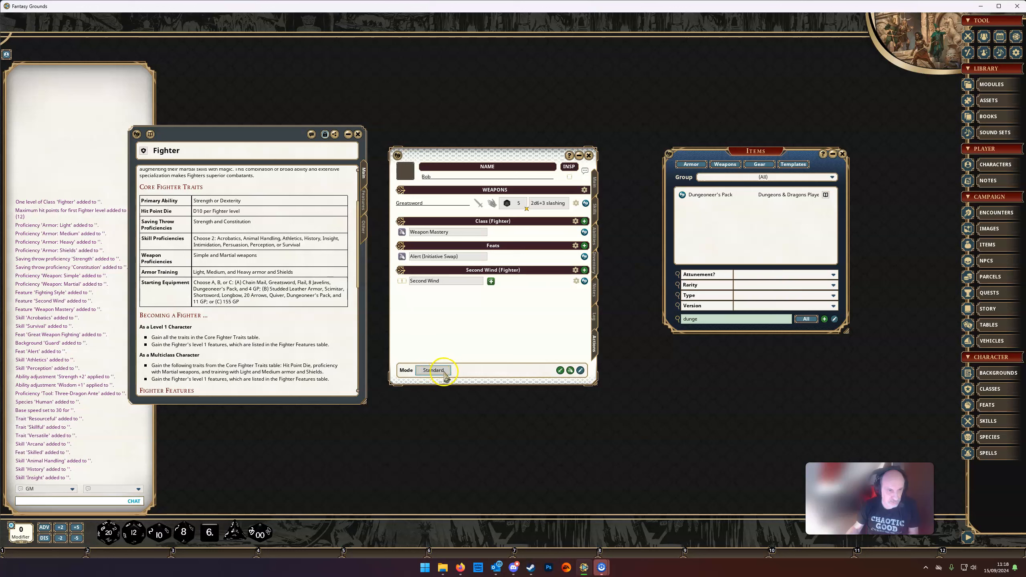
Compare the Preparation, Combat and Standard modes of the actions page, leaving it in Combat mode.
{"action": "left_click", "coordinate": [433, 371]}
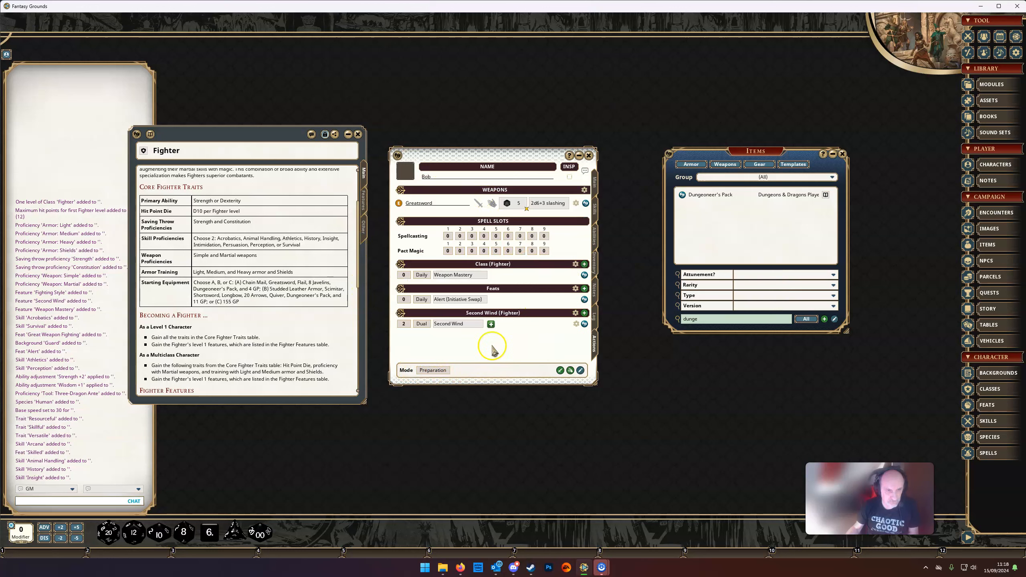
{"action": "left_click", "coordinate": [433, 371]}
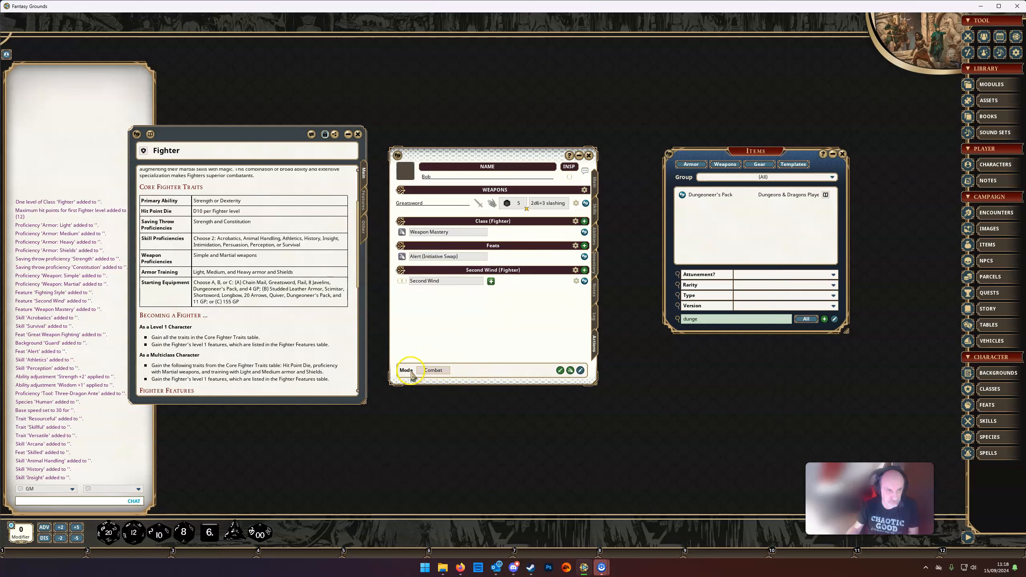
{"action": "left_click", "coordinate": [442, 373]}
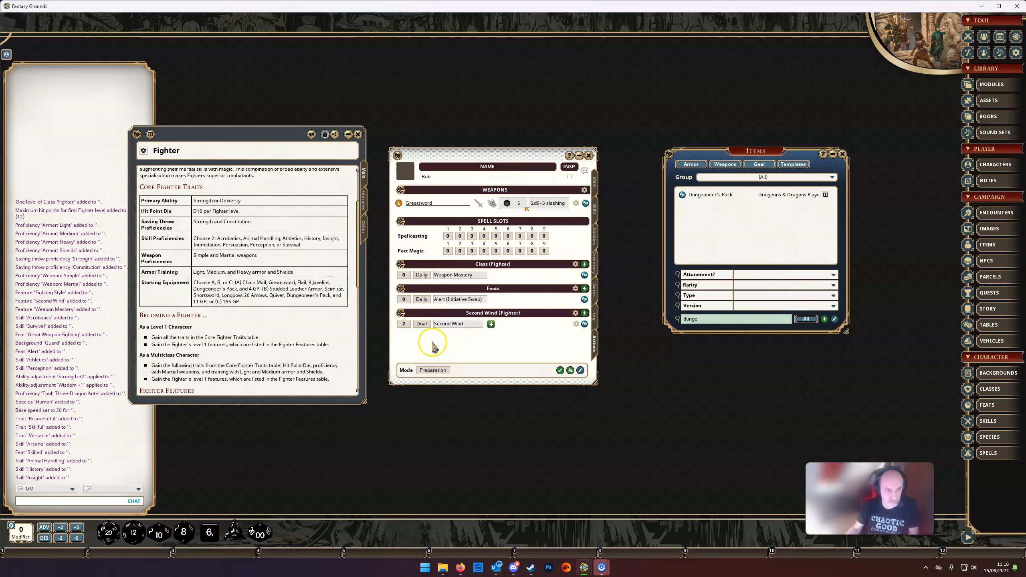
{"action": "left_click", "coordinate": [445, 372]}
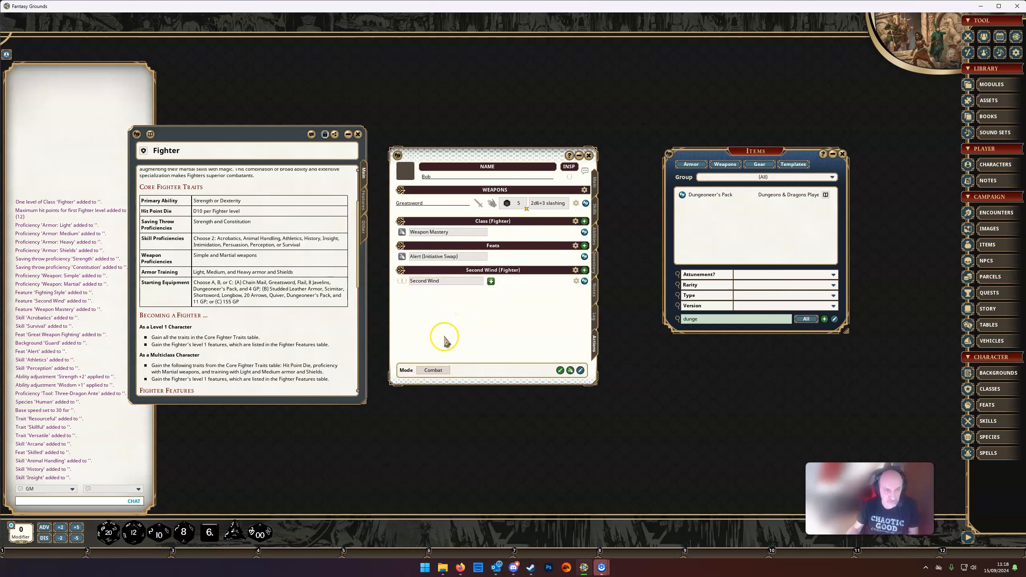
{"action": "left_click", "coordinate": [444, 371]}
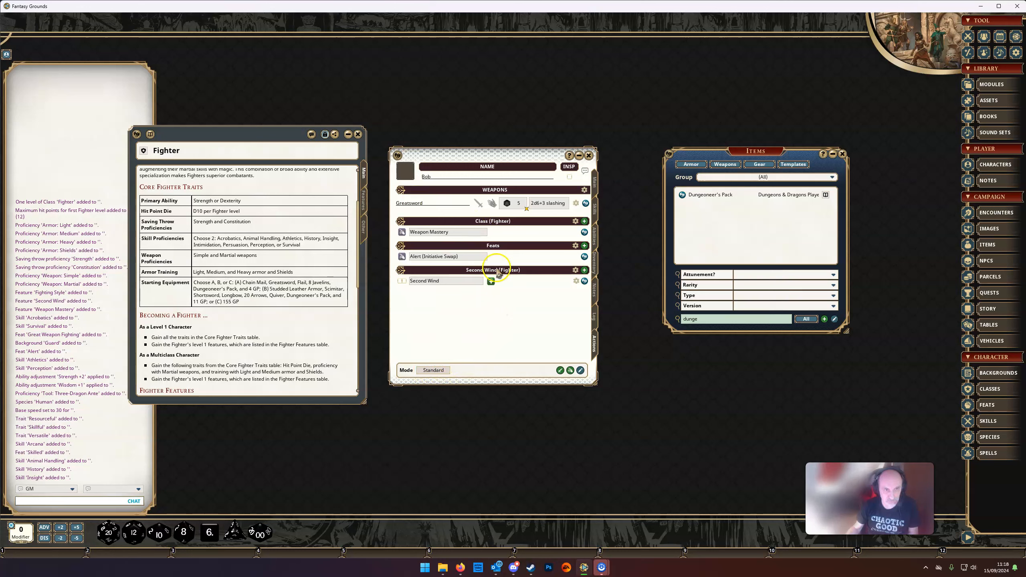
{"action": "left_click", "coordinate": [443, 370]}
{"action": "left_click", "coordinate": [442, 370]}
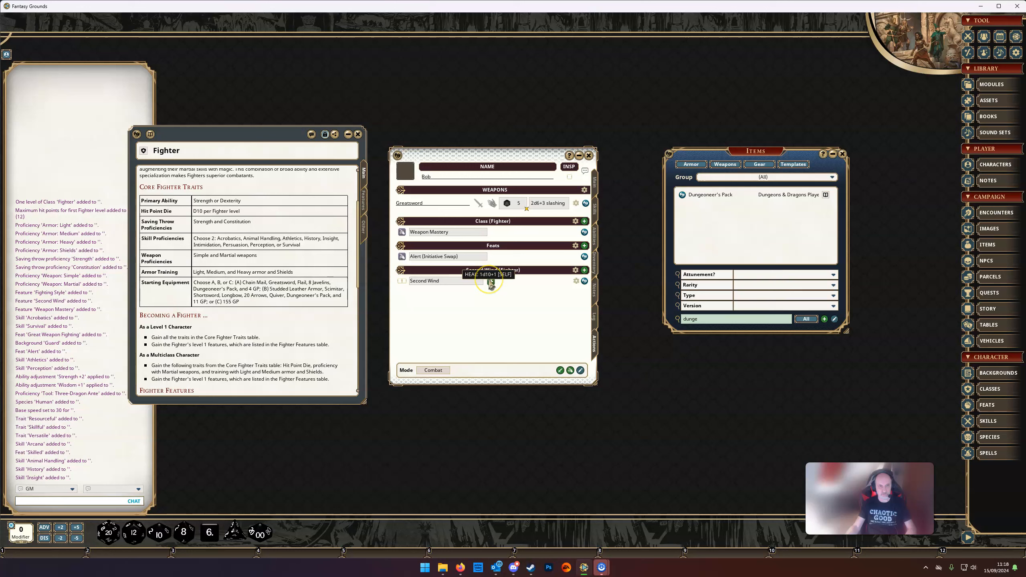
Expand Second Wind on the actions page to examine its heal action, and collapse it again.
{"action": "left_click", "coordinate": [490, 283]}
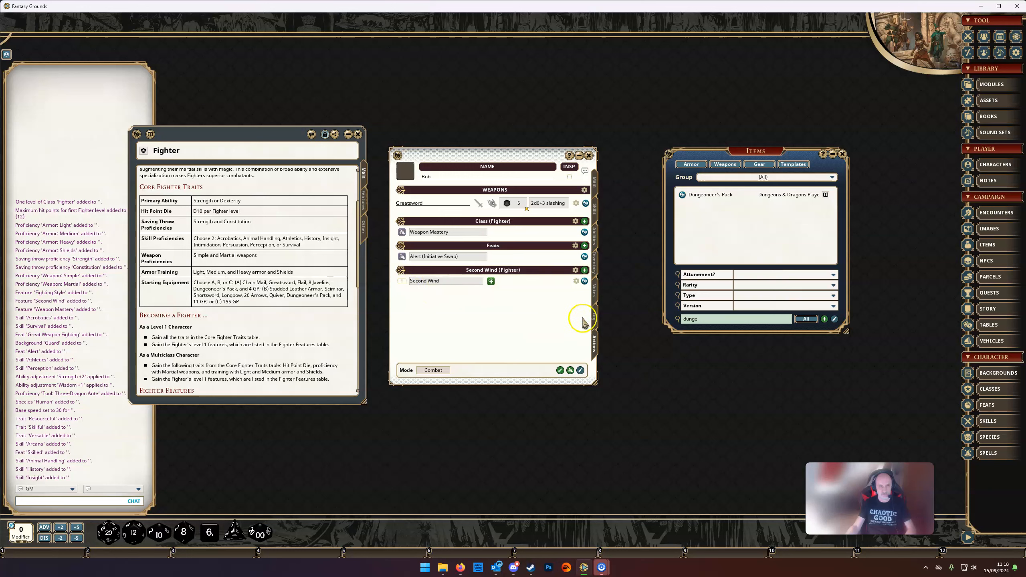
{"action": "left_click", "coordinate": [576, 281]}
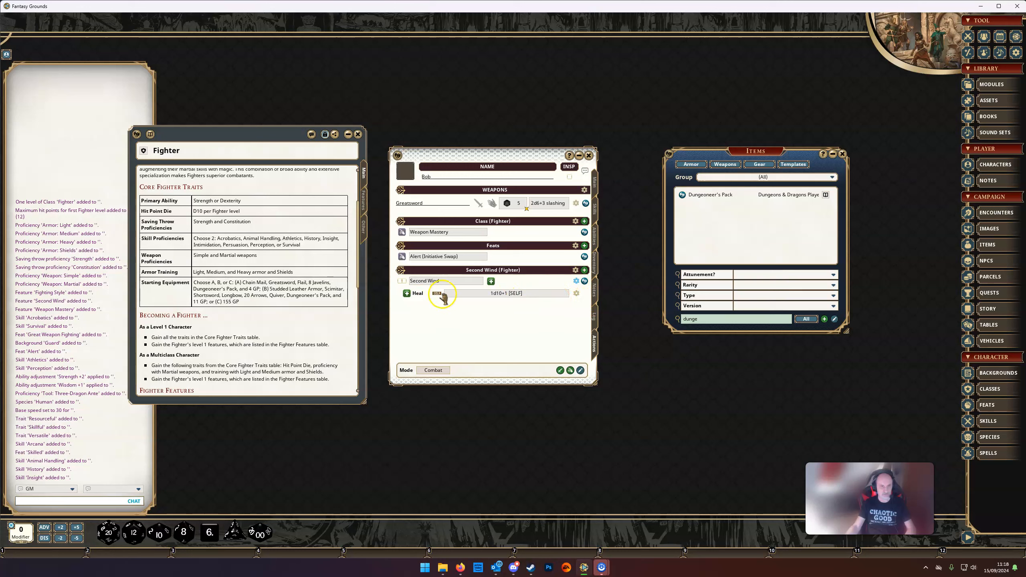
{"action": "left_click", "coordinate": [576, 282]}
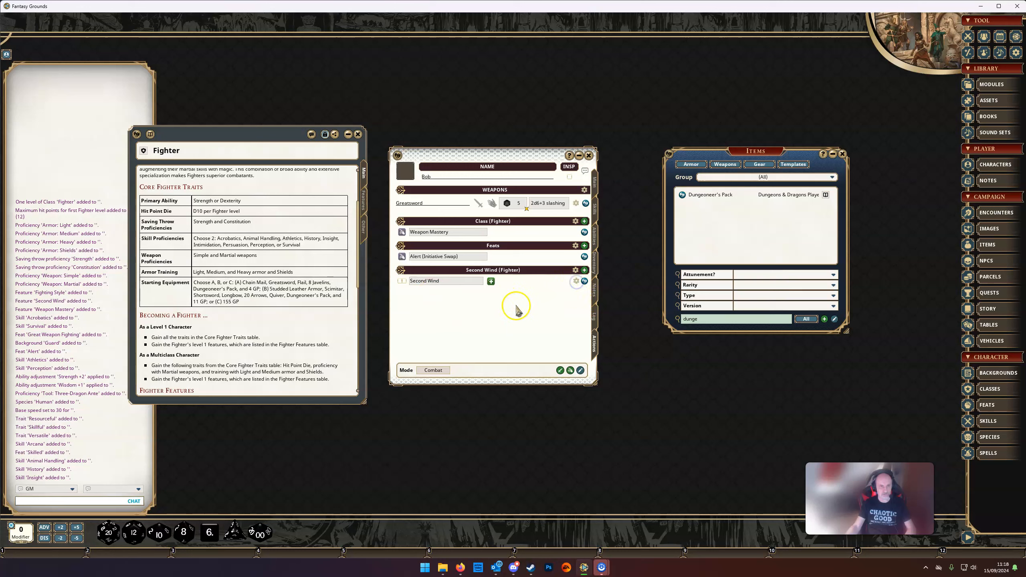